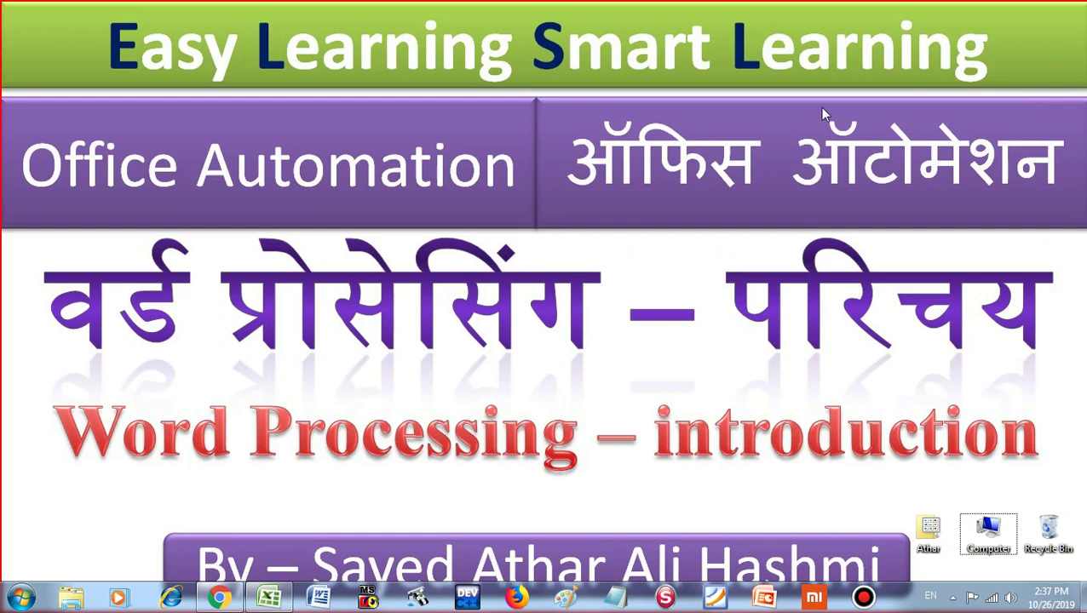
Step: Minimize the Excel window to reveal the desktop
right_click(219, 598)
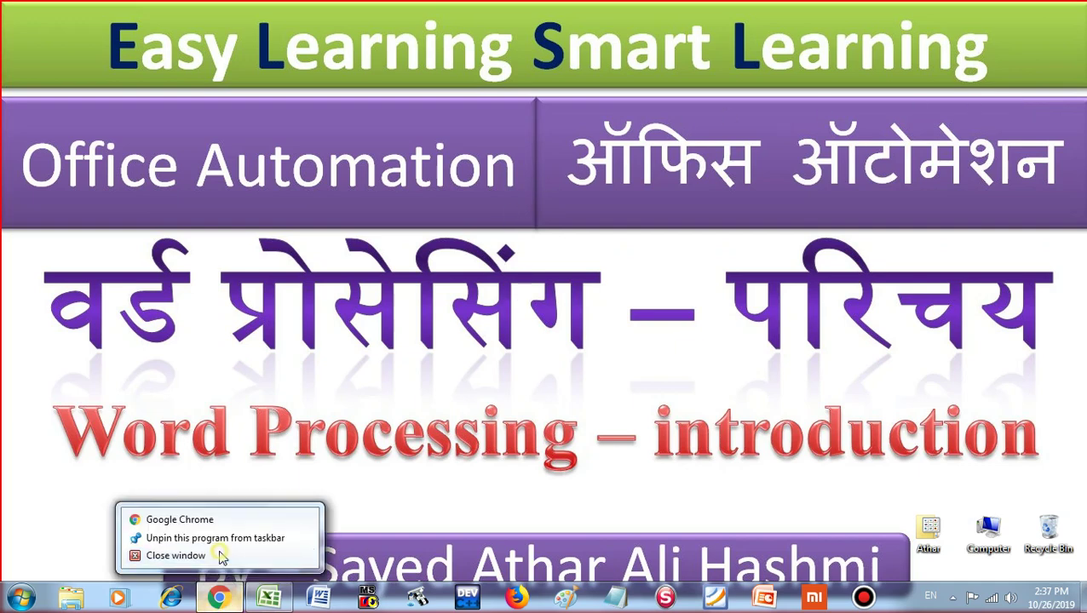
left_click(220, 556)
left_click(269, 597)
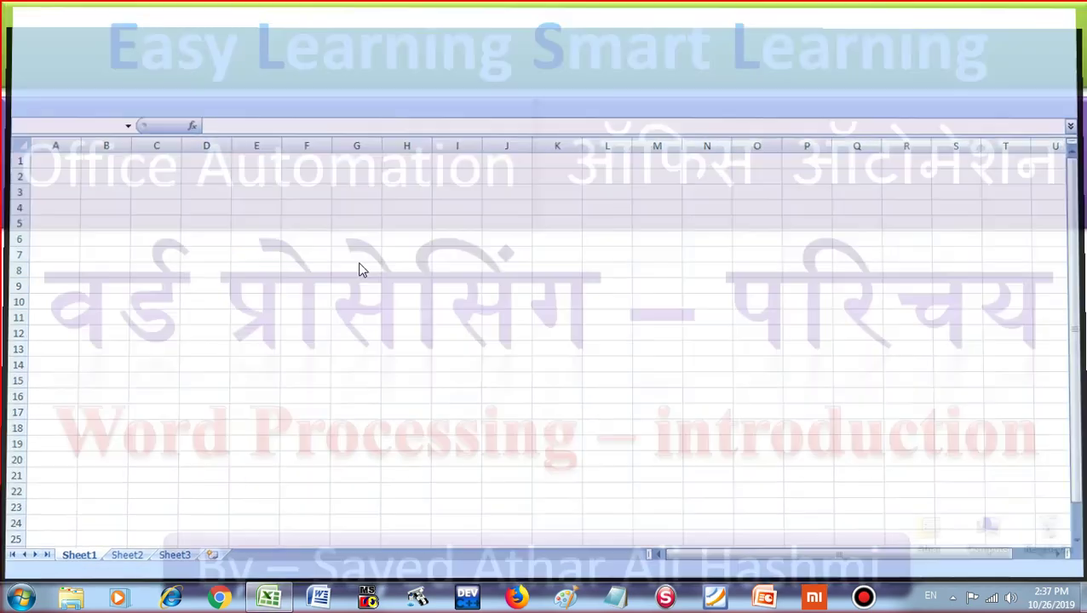
Step: Launch Microsoft Office Word 2007 from Start > All Programs > Microsoft Office
left_click(20, 598)
left_click(43, 525)
scroll(79, 385, "down", 5)
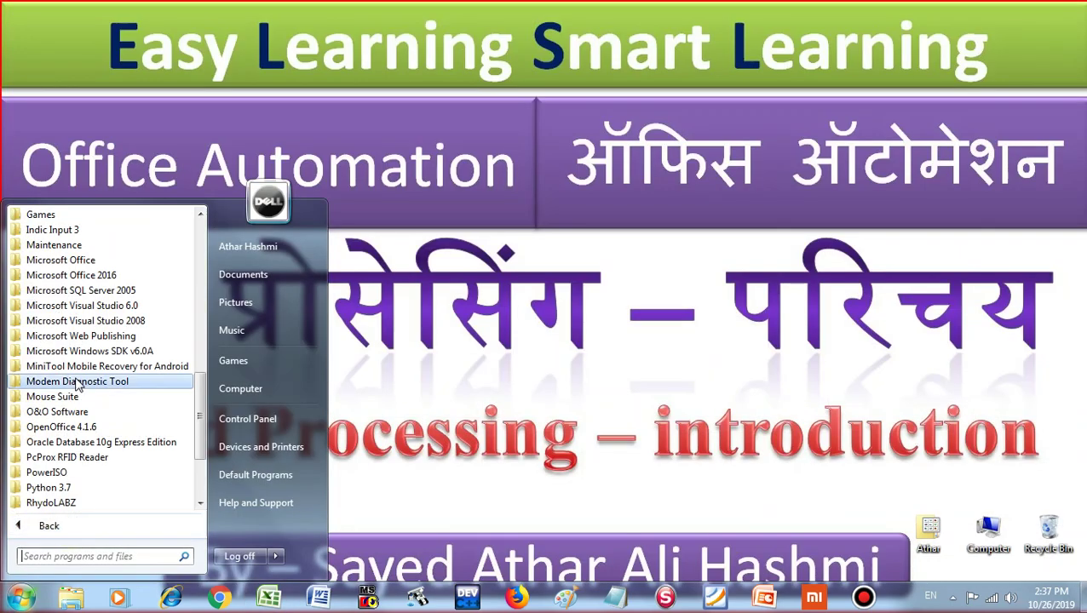
left_click(77, 259)
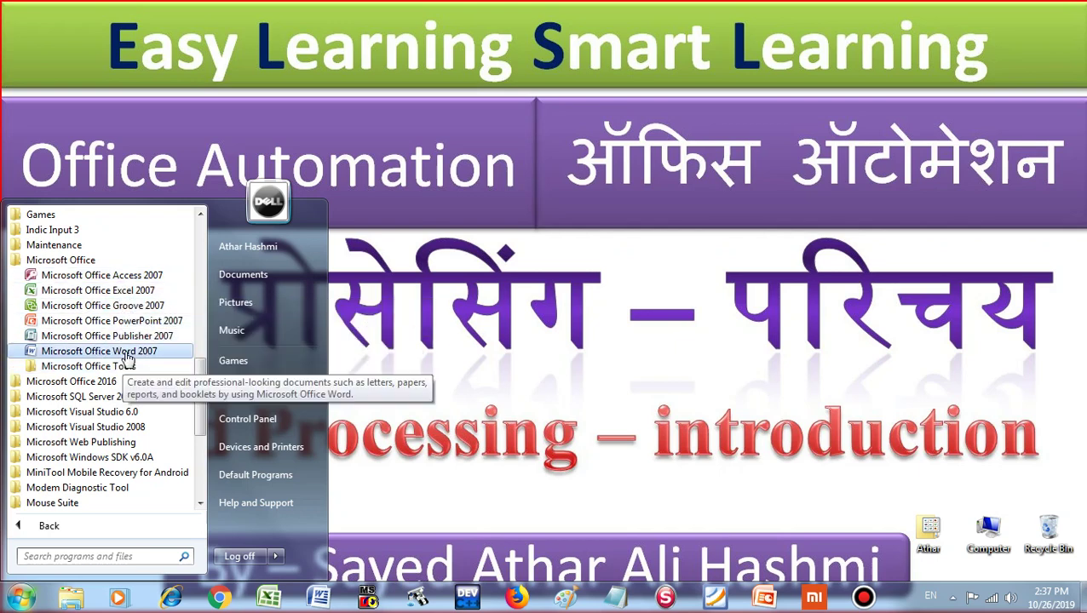
left_click(99, 351)
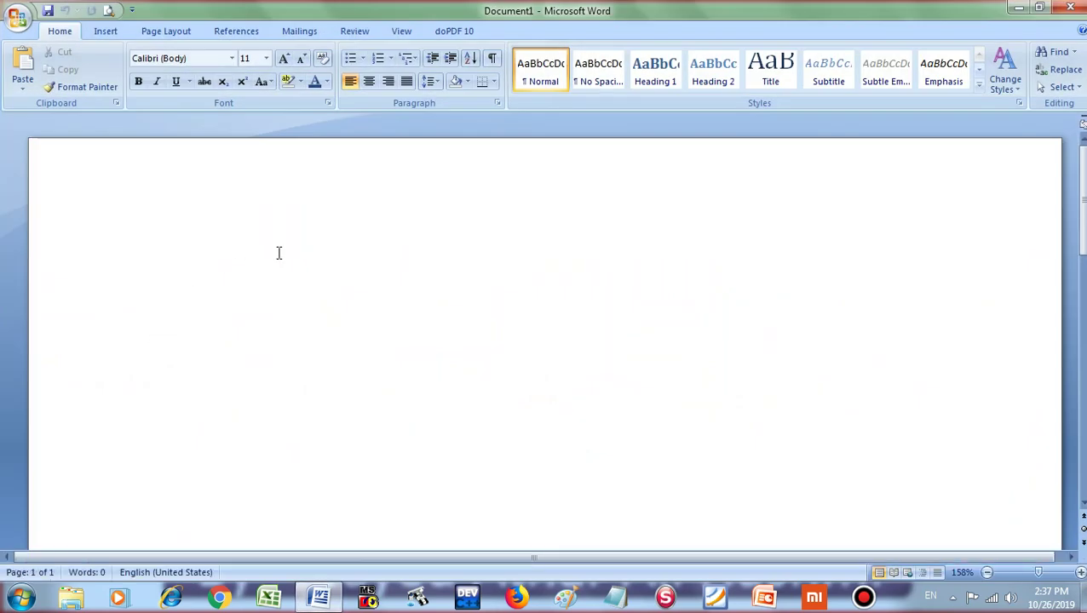
Step: Type 2019, delete it again, and zoom out to 38% to see the whole page
type("2019")
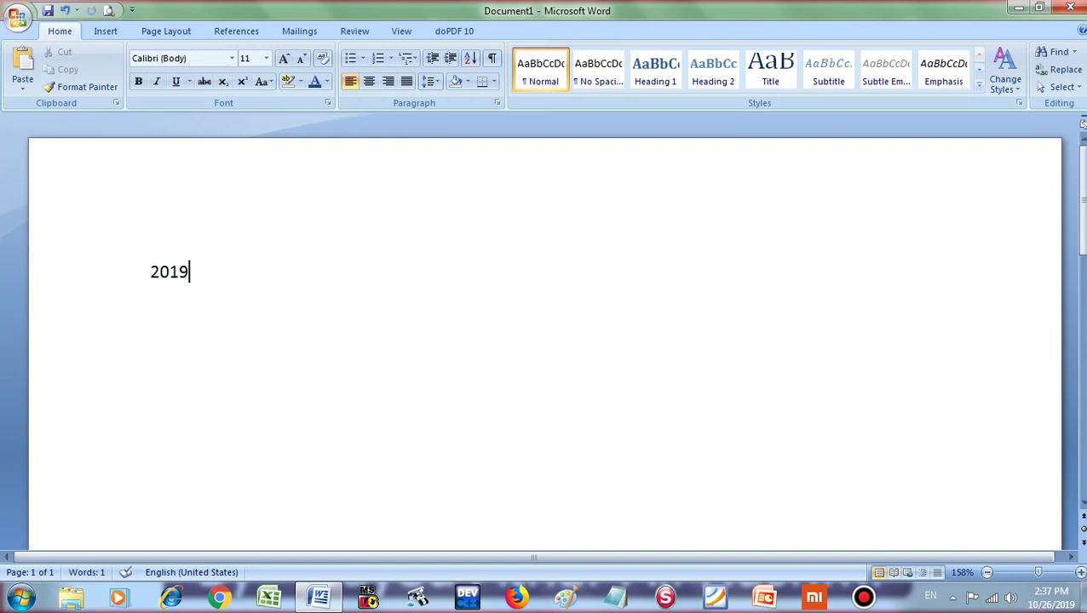
double_click(167, 265)
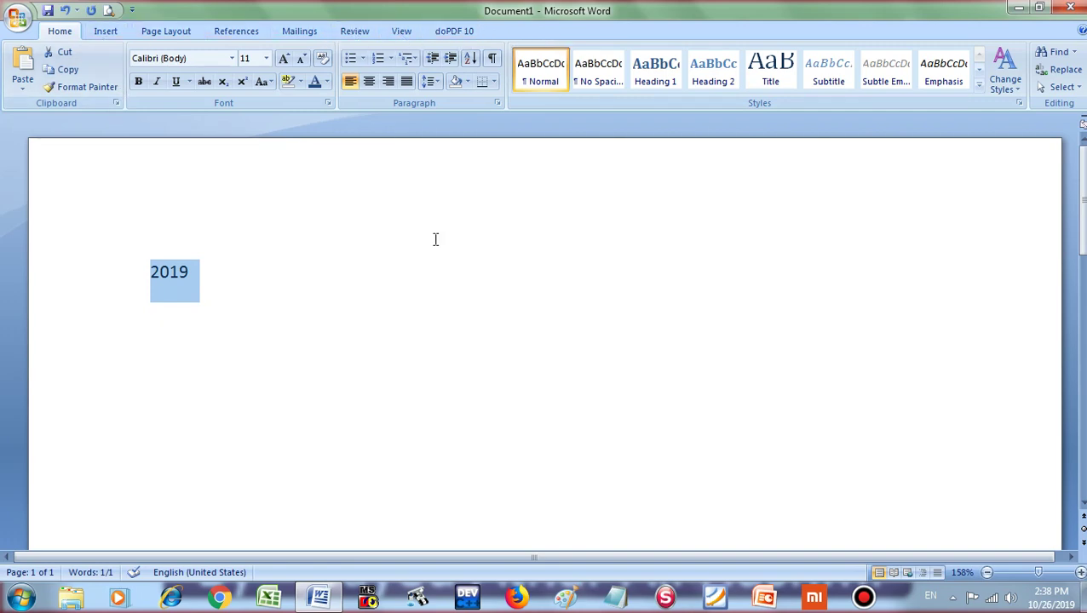
key("Delete")
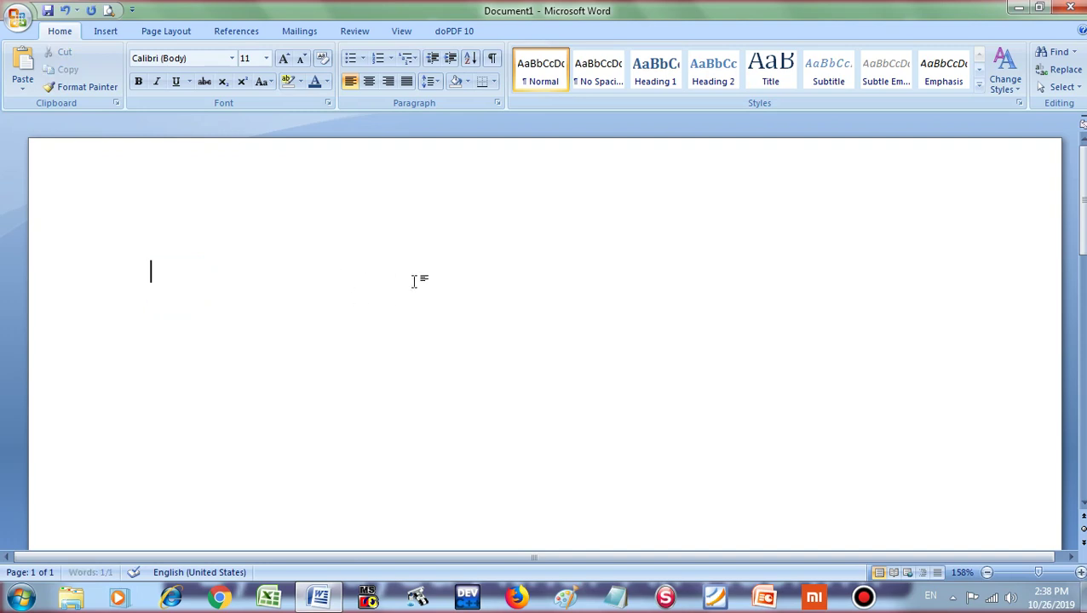
scroll(439, 309, "down", 12, "ctrl")
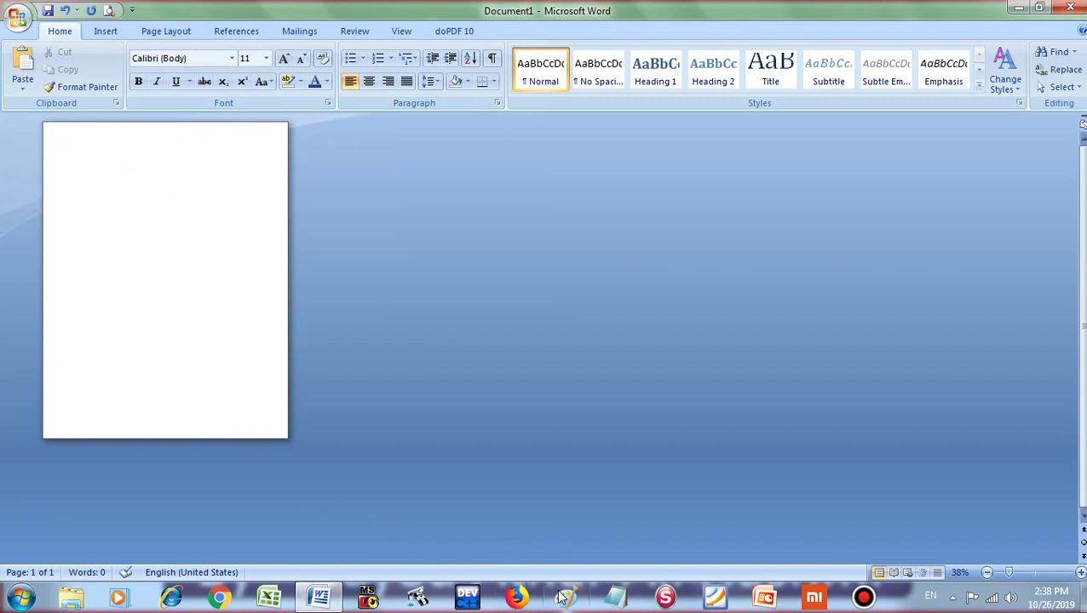
Step: Open Notepad, snap it to the right half, and type 'Work Space'
left_click(614, 596)
left_click_drag(525, 171, 774, 194)
key("super+Right")
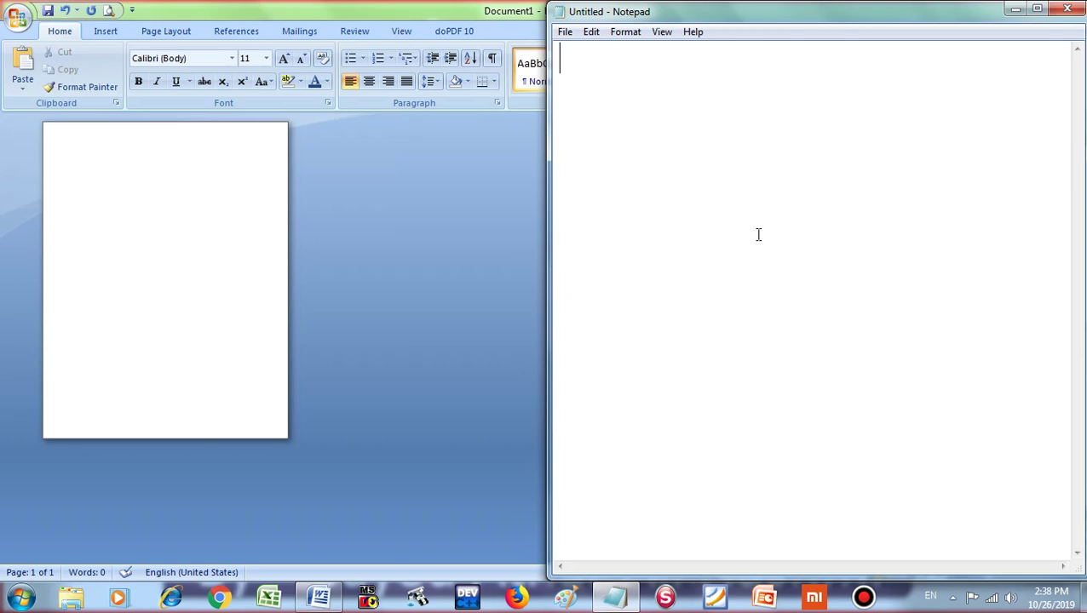
type("Work")
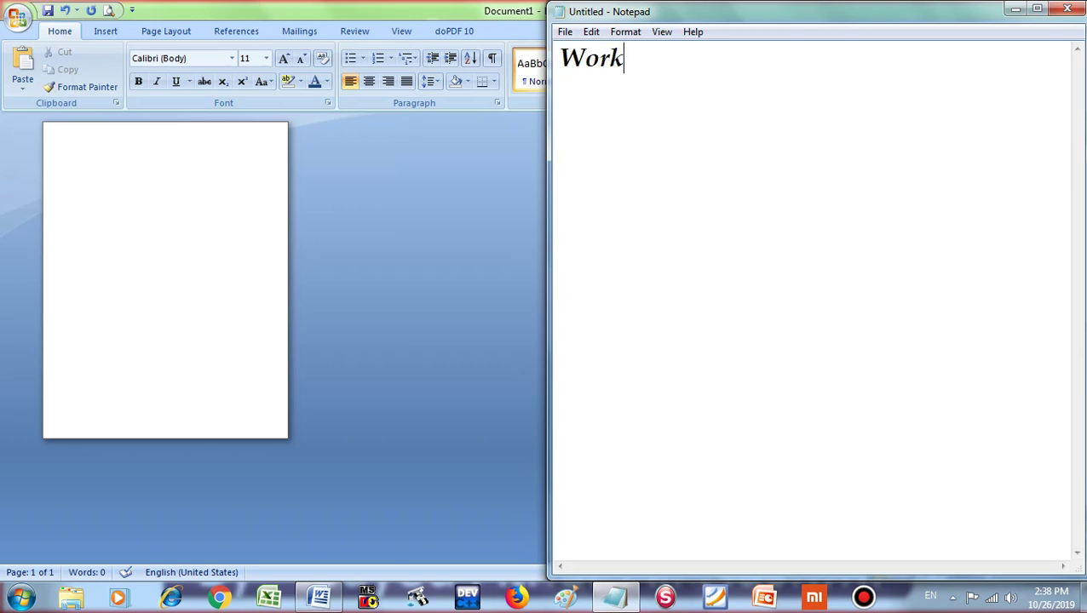
type(" Space")
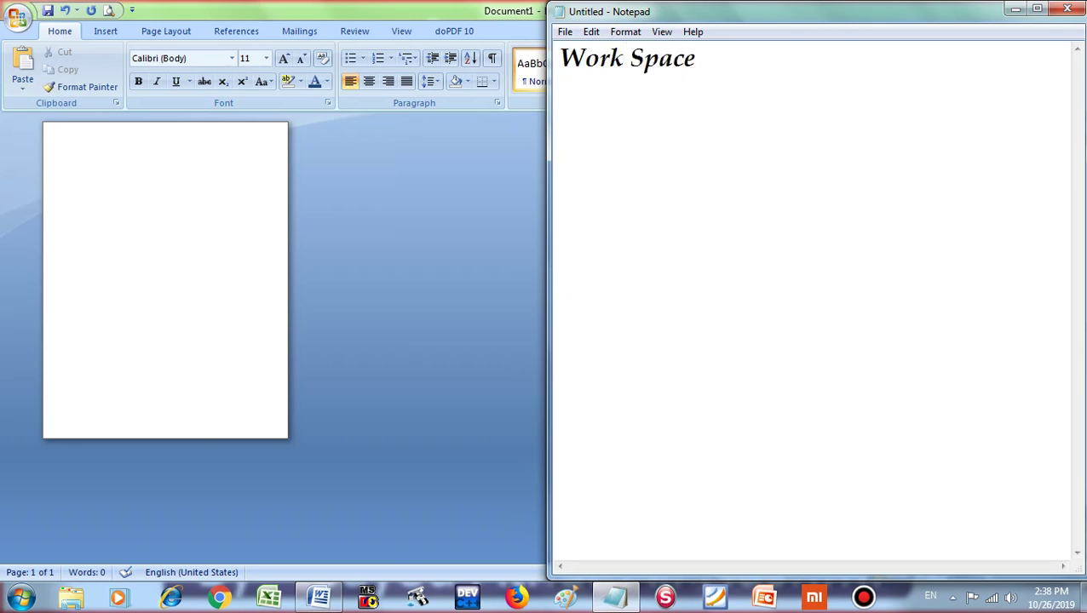
Step: Restore Word to a window and move it to the left screen edge
left_click(136, 220)
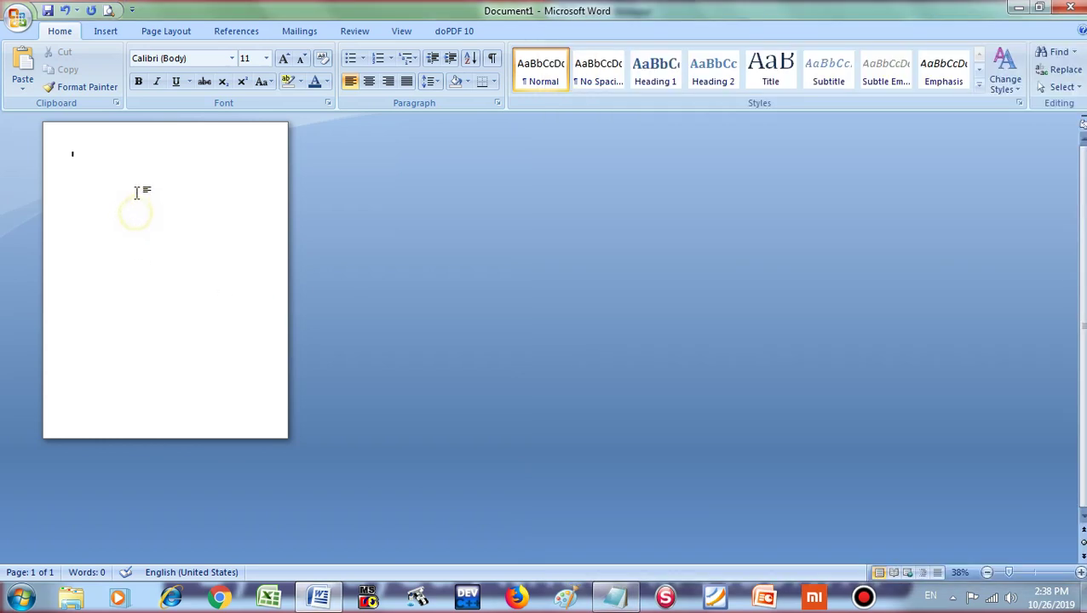
scroll(252, 194, "up", 6)
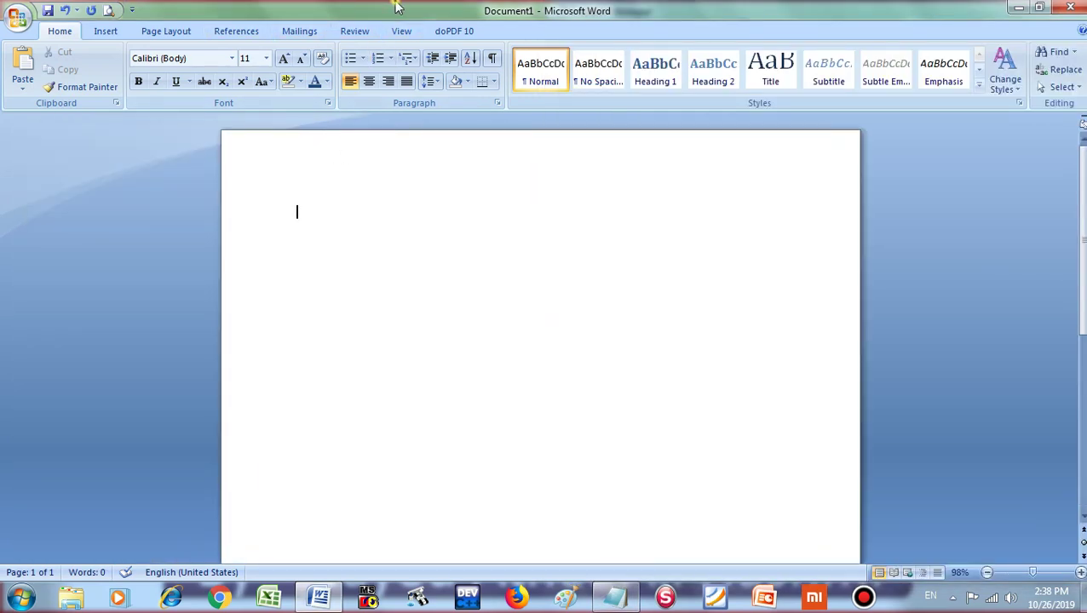
double_click(384, 10)
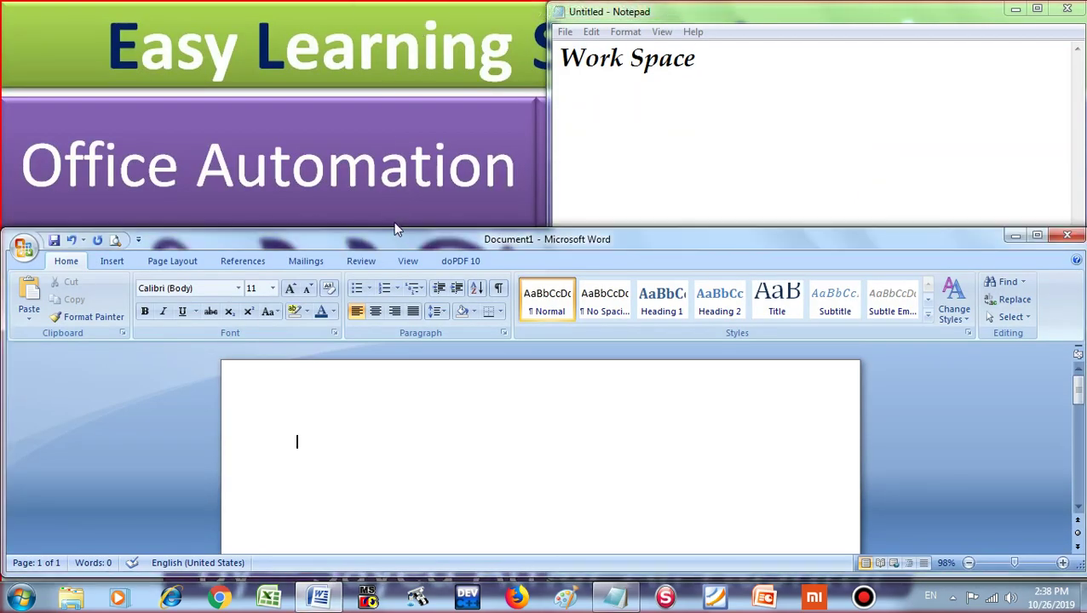
left_click_drag(396, 235, 1, 228)
Step: Add a 'Ctrl + Wheel' note, try Ctrl+wheel zooming in Word, then maximize Word
left_click(736, 174)
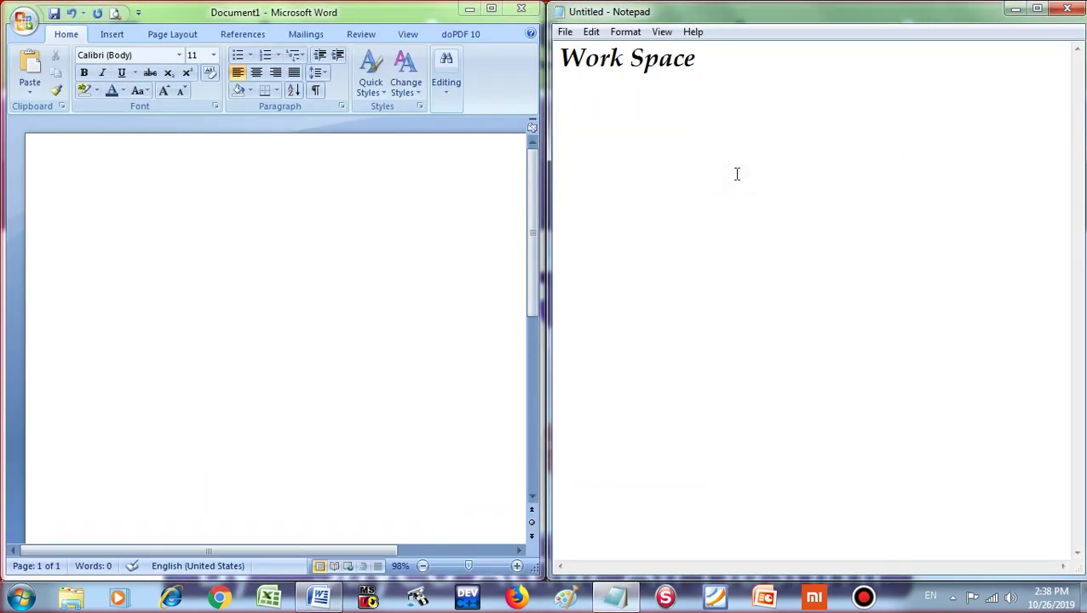
type("Ctrl + Whe")
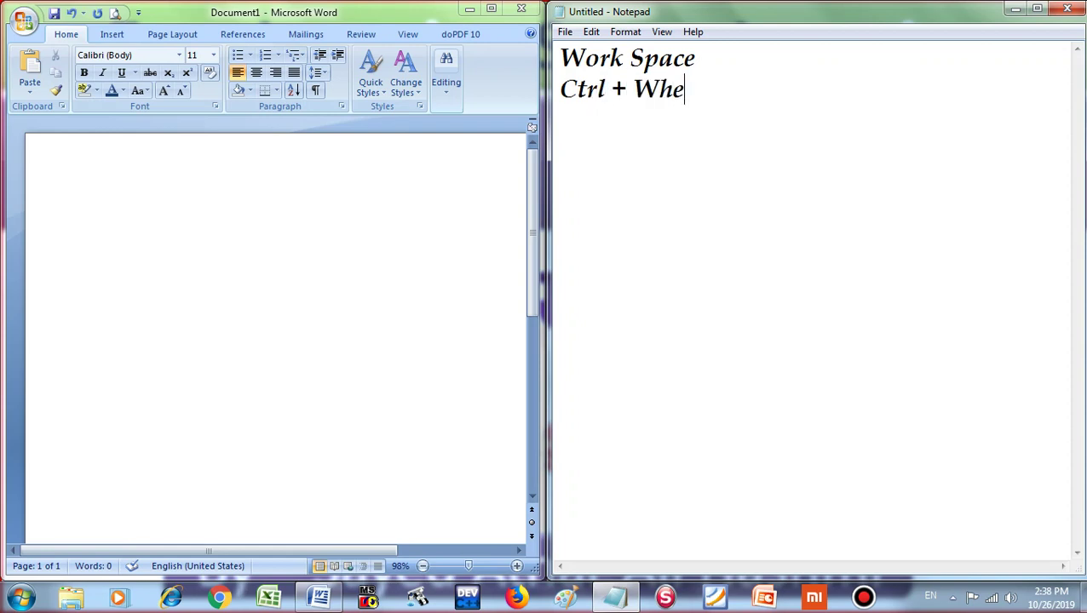
type("el")
left_click(249, 266)
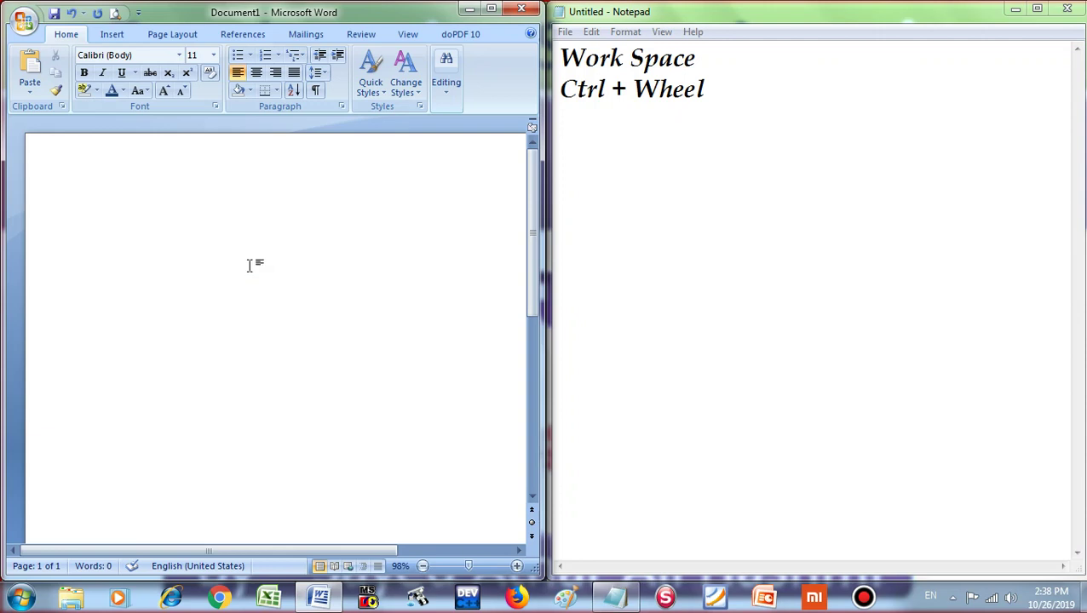
scroll(249, 266, "up", 6)
scroll(249, 265, "down", 11)
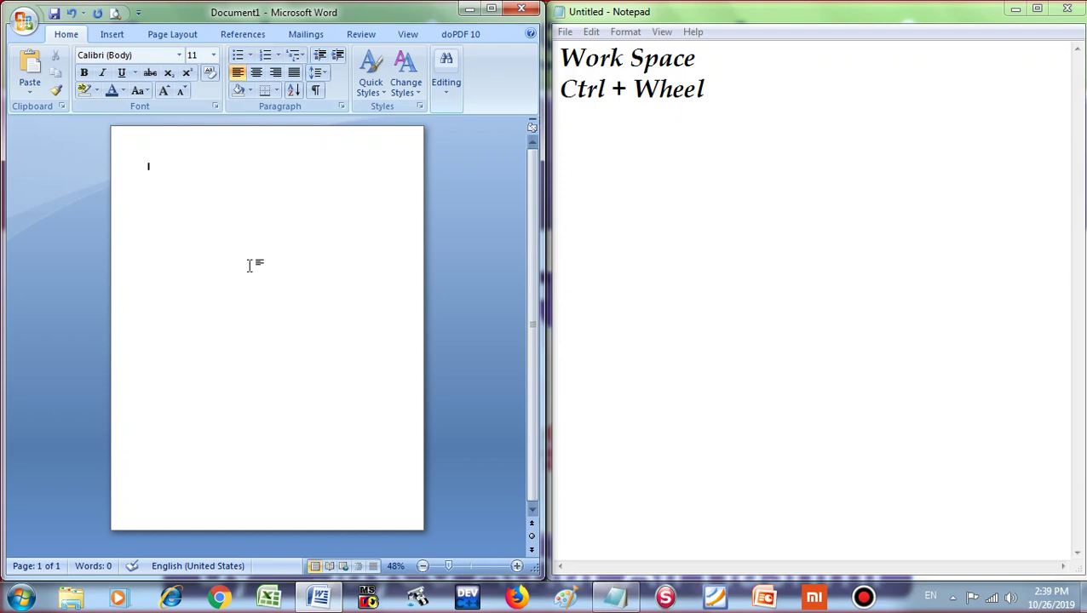
scroll(248, 265, "up", 7)
scroll(248, 266, "down", 7)
scroll(266, 235, "up", 2)
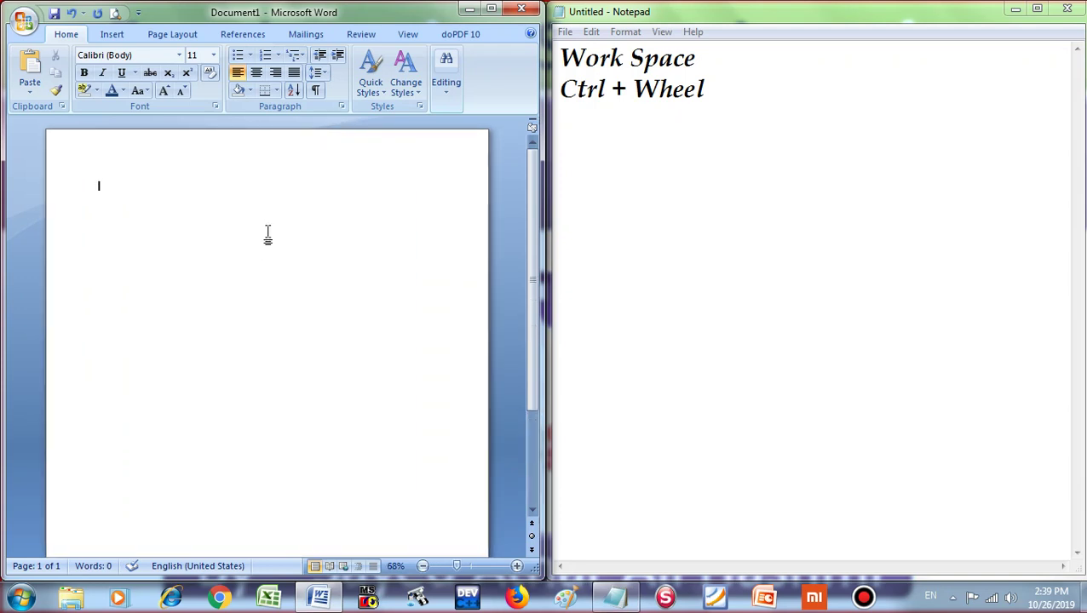
left_click(491, 8)
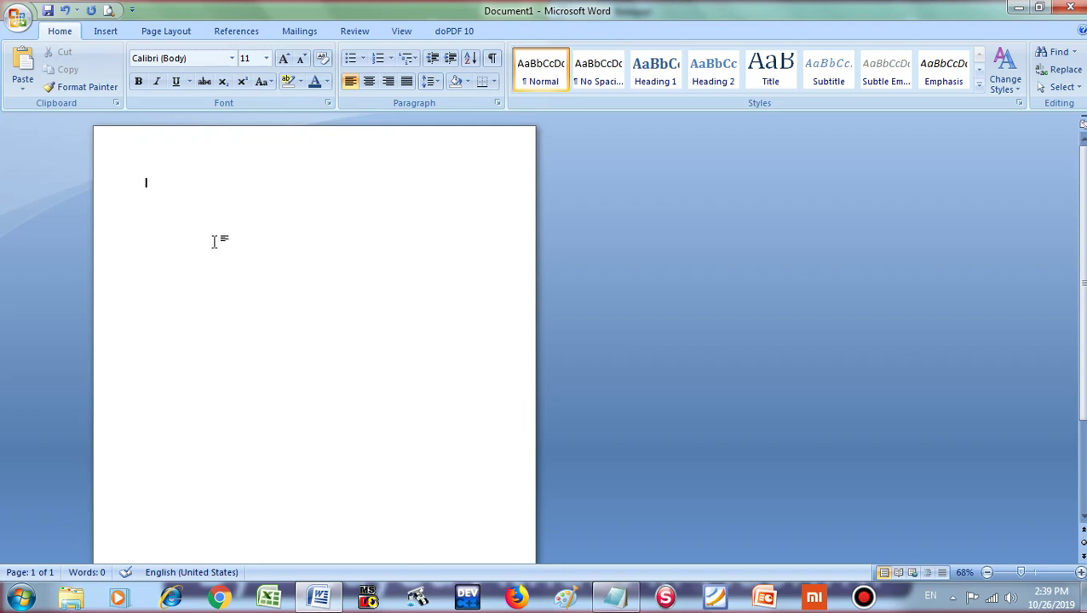
Step: Paste the Word screenshot into Paint and draw top, left and right margin lines
left_click(565, 598)
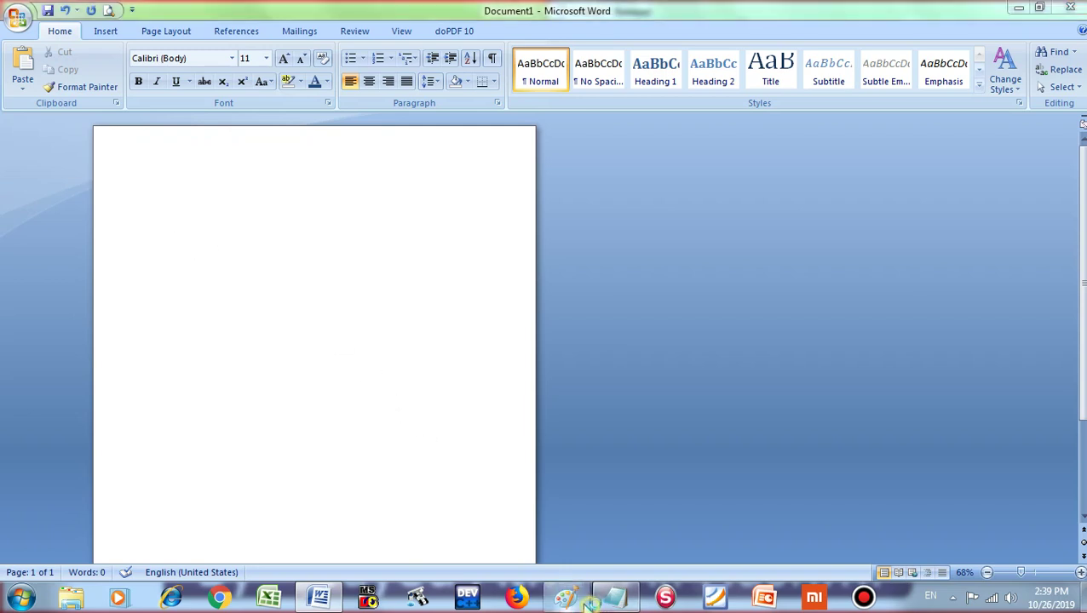
key("ctrl+v")
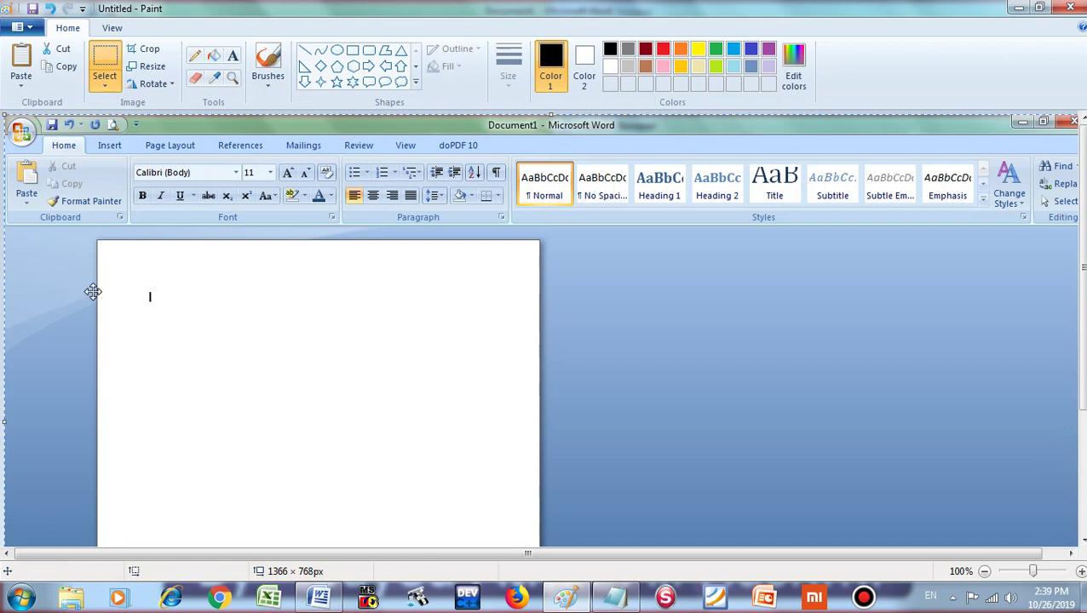
left_click(304, 50)
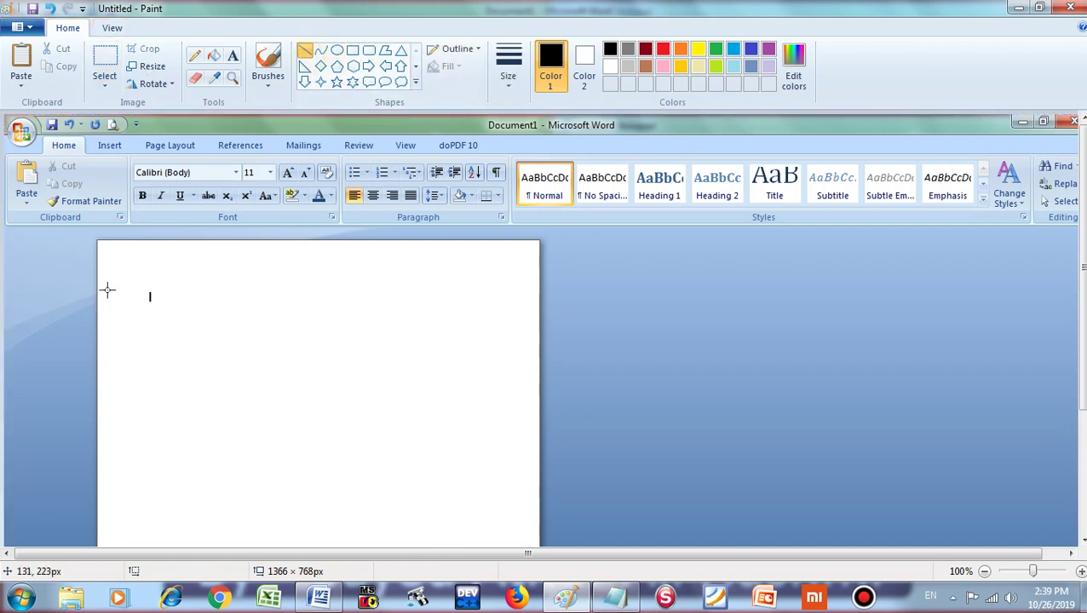
mouse_move(88, 284)
left_mouse_down()
mouse_move(168, 295)
mouse_move(562, 287)
left_mouse_up()
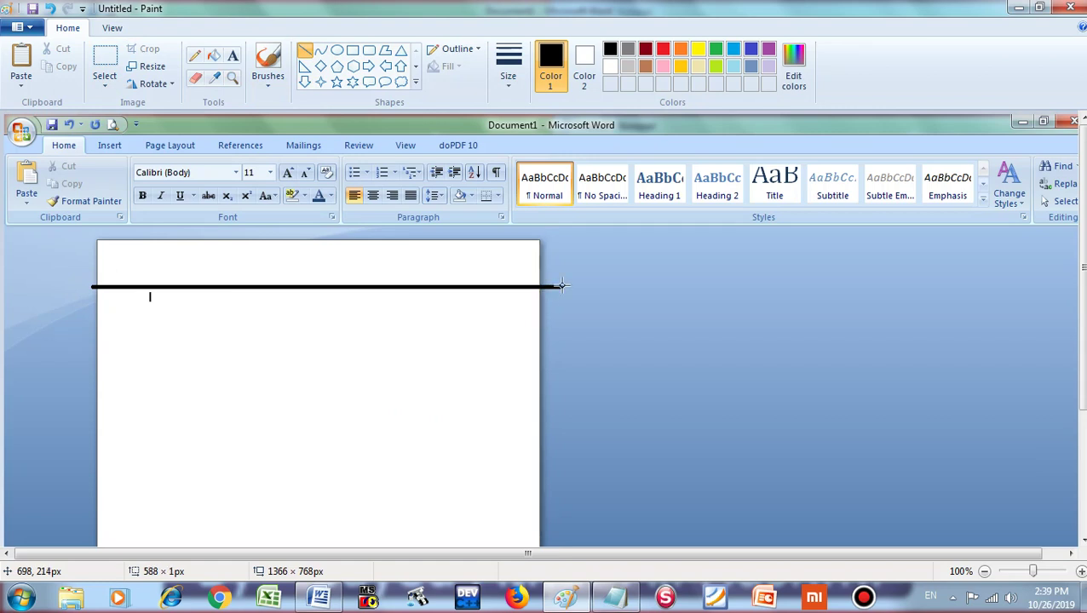
left_click_drag(148, 243, 148, 572)
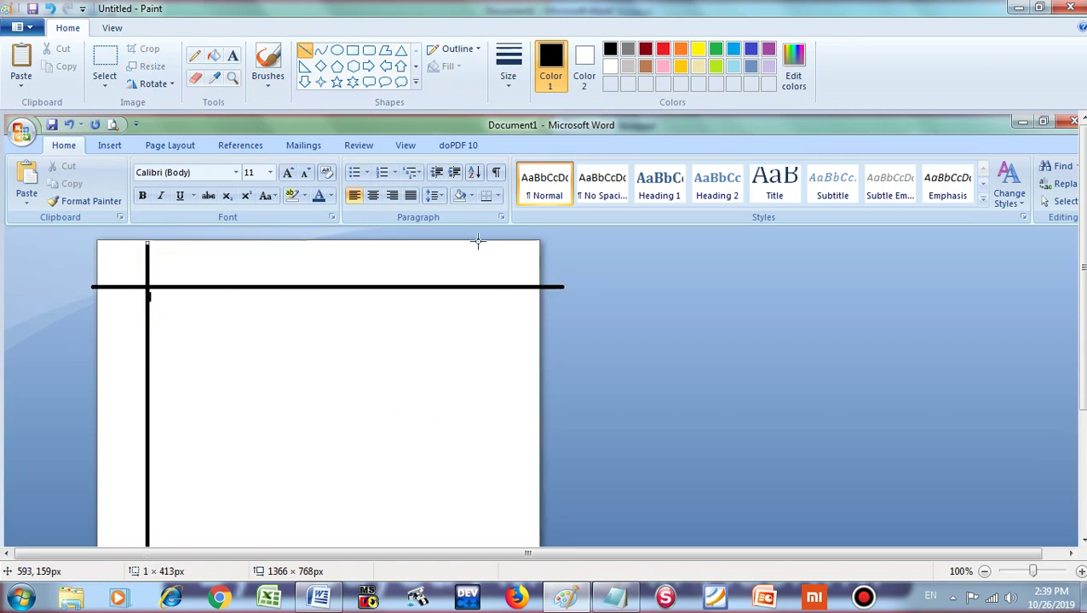
left_click_drag(482, 240, 502, 568)
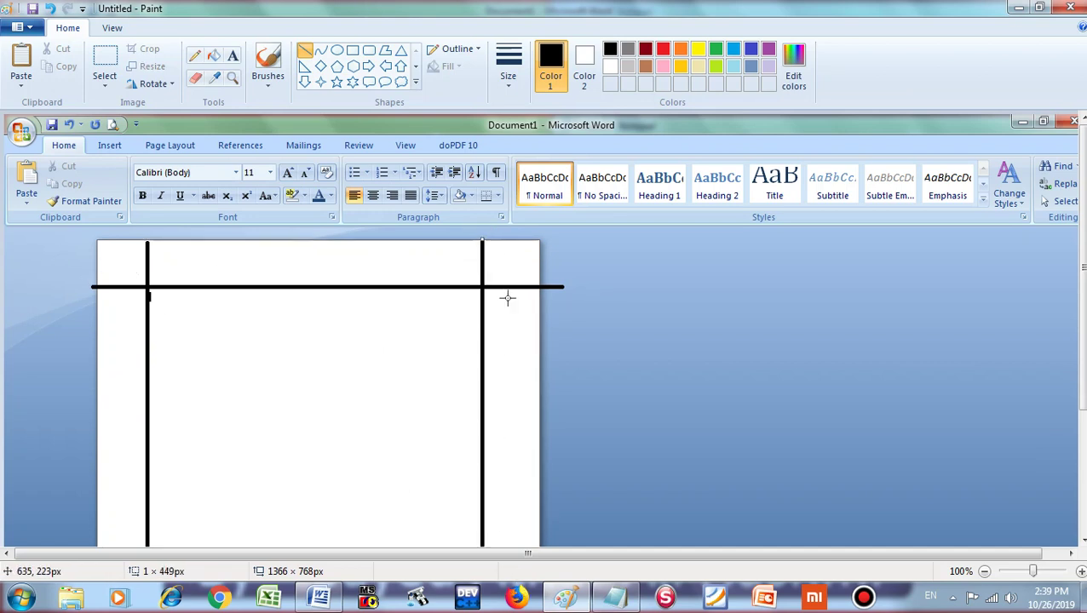
Step: Add a 'Margins' line to the Notepad notes
key("alt+Tab")
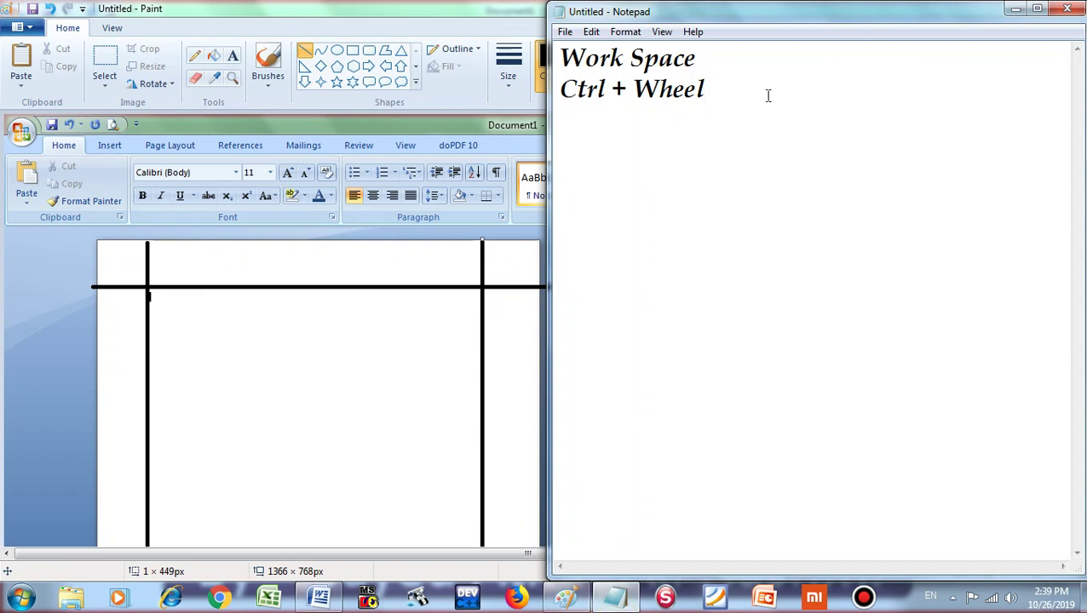
key("Return")
key("Return")
type("MArgin")
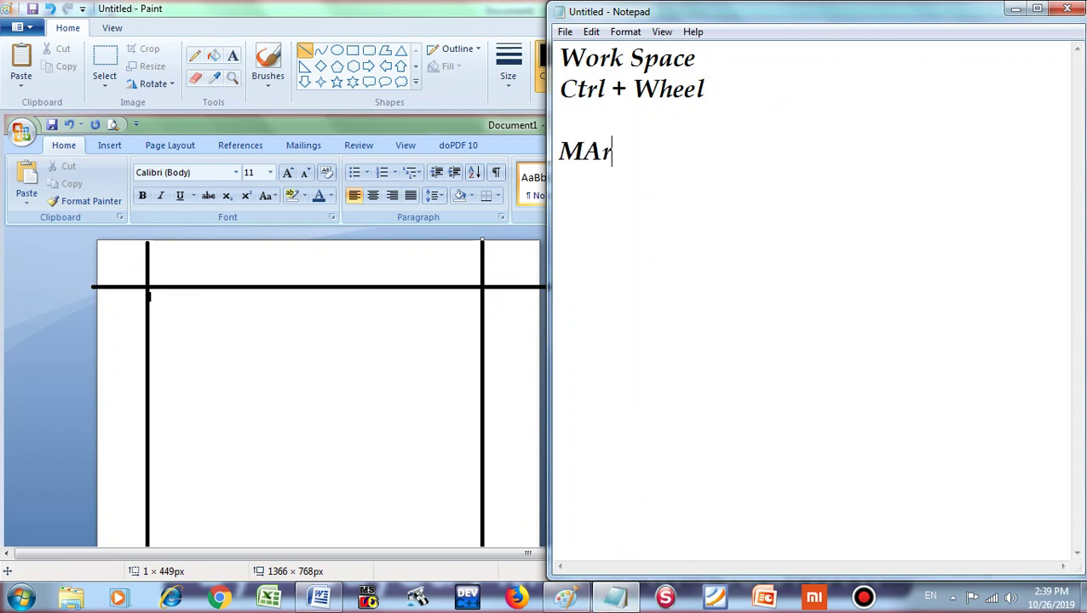
key("BackSpace")
key("BackSpace")
key("BackSpace")
key("BackSpace")
type("argins")
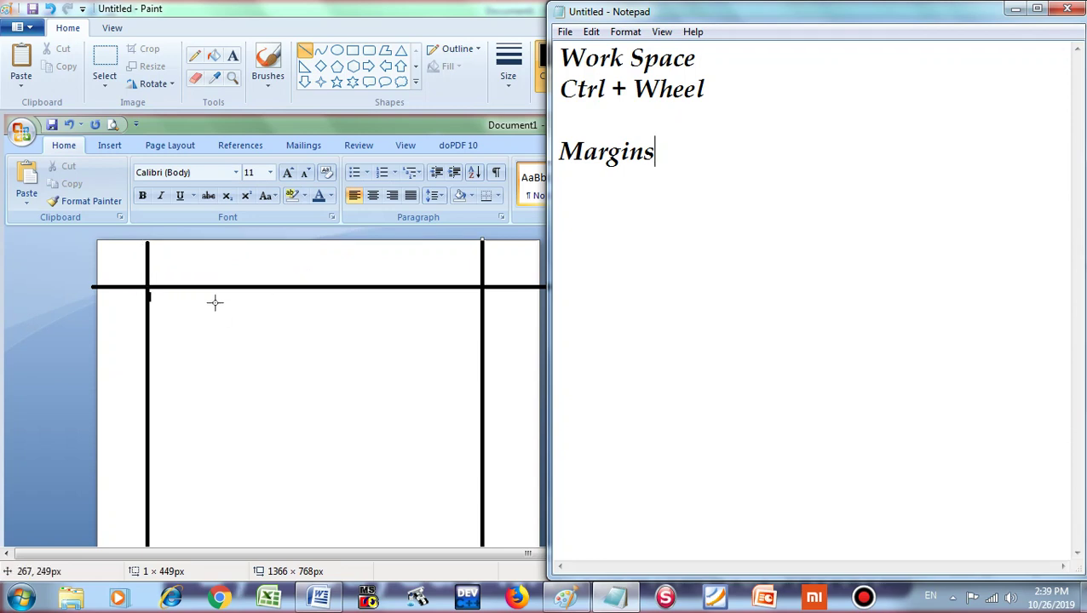
Step: Delete the 'Ctrl + Wheel' line and start a blank line below Margins
left_click(724, 92)
key("shift+Home")
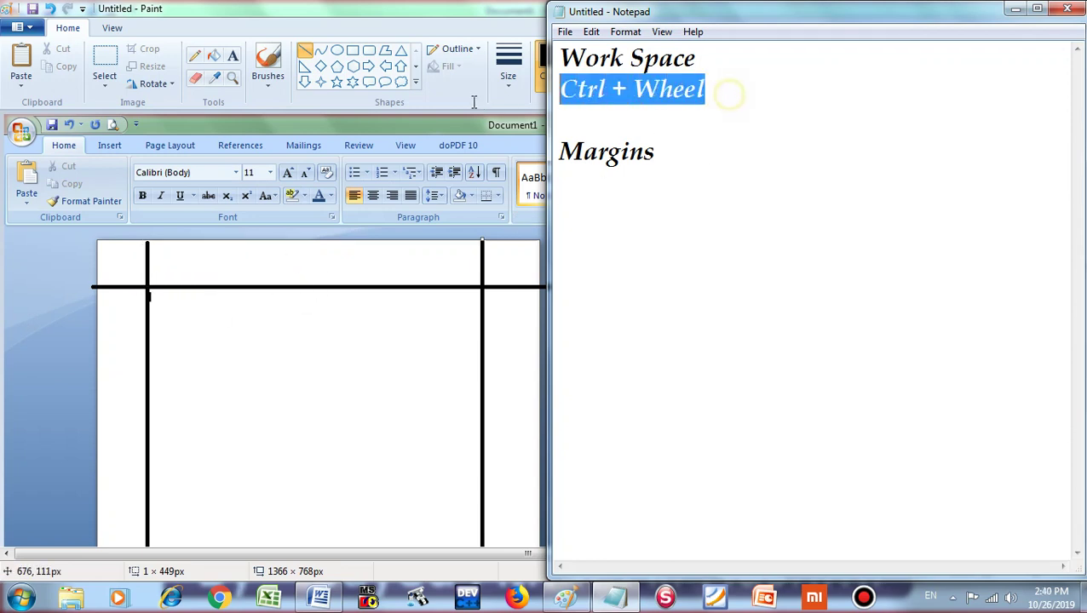
key("Delete")
key("Delete")
key("Delete")
key("Return")
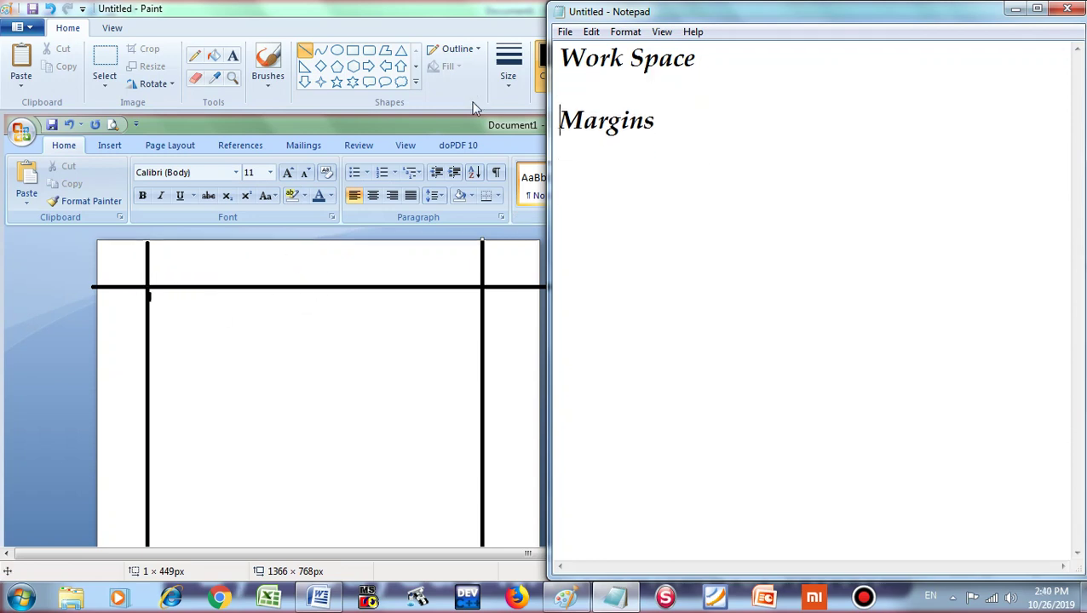
key("Return")
key("Return")
Step: Bring Word forward and browse the Insert, Page Layout and References tabs, returning to Home
left_click(318, 596)
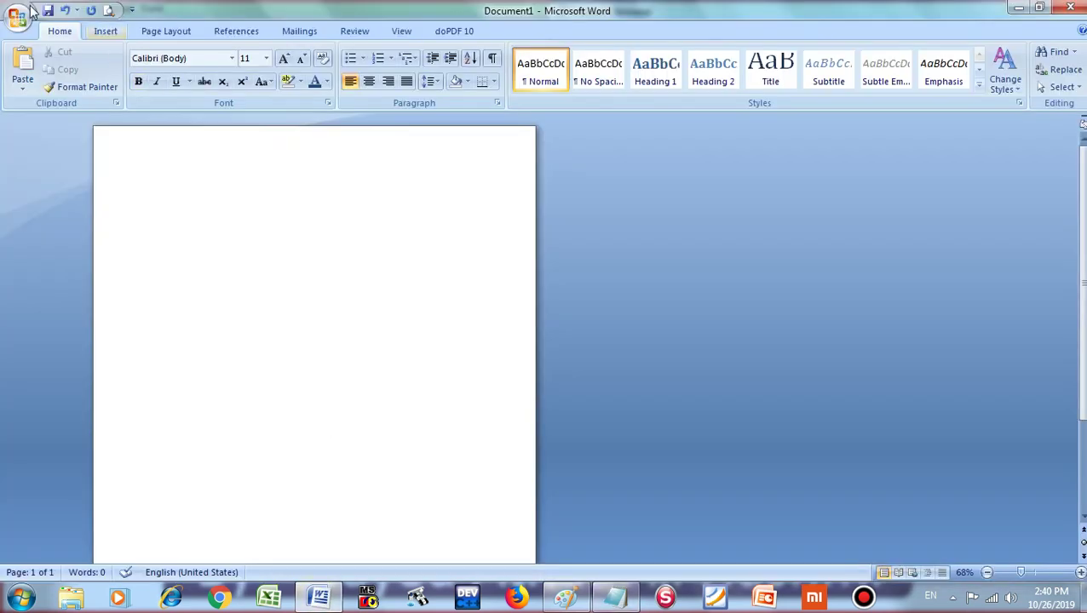
left_click(119, 31)
left_click(170, 32)
left_click(235, 32)
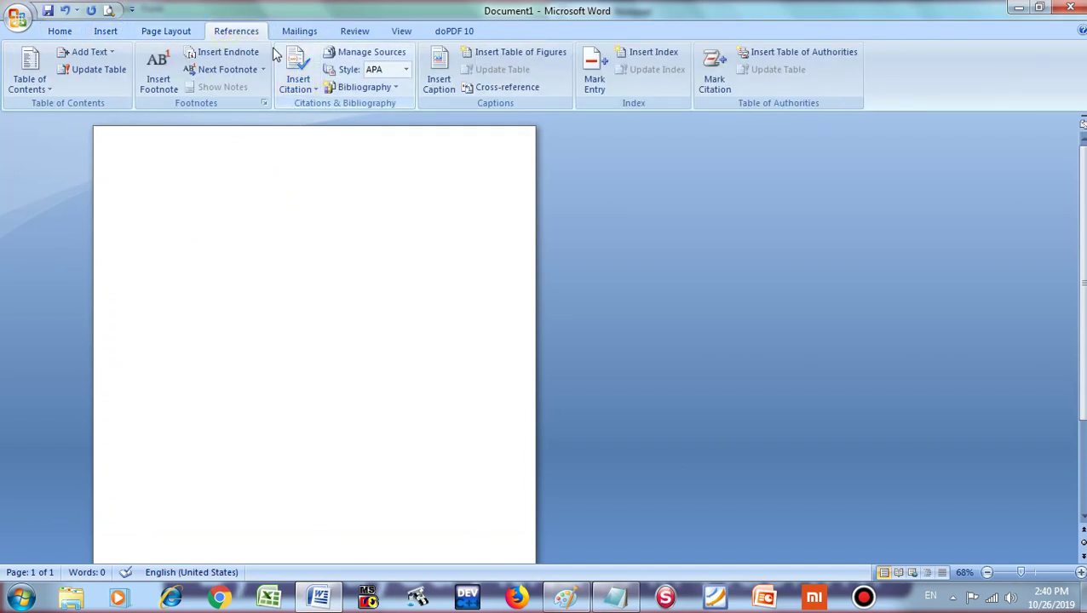
left_click(62, 32)
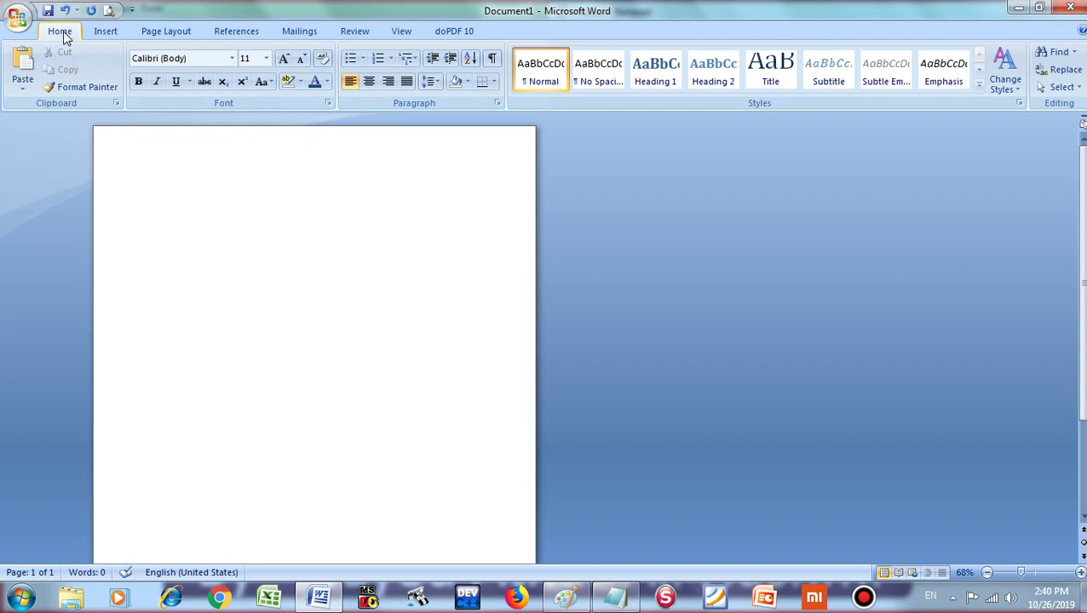
Step: Tour the Insert, View, Review, Mailings, References and Page Layout tabs, ending on Home
left_click(119, 34)
left_click(402, 31)
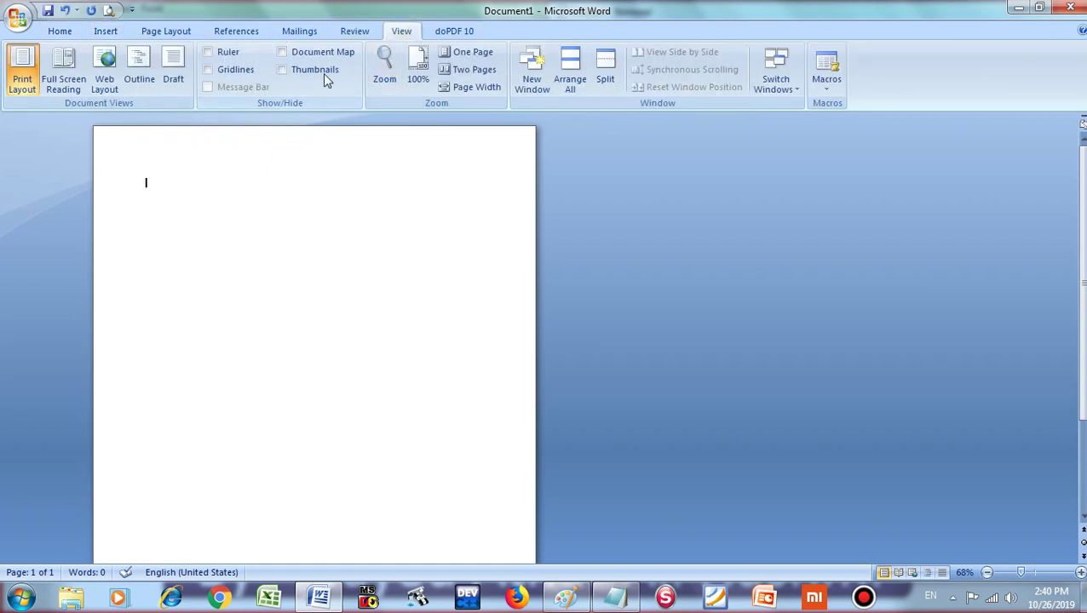
left_click(345, 31)
left_click(294, 32)
left_click(240, 33)
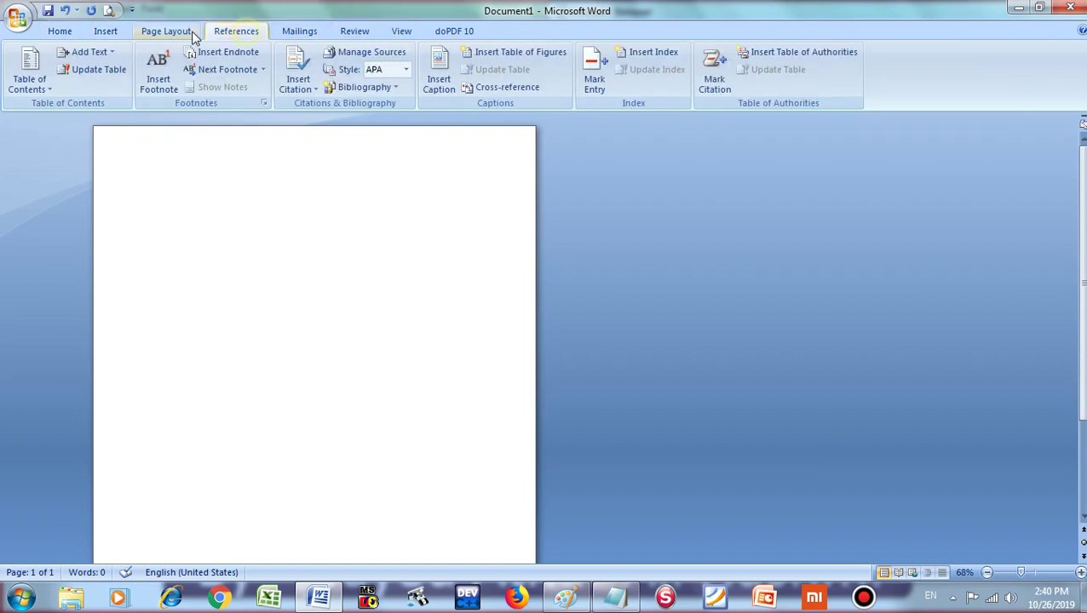
left_click(189, 34)
left_click(104, 32)
left_click(61, 38)
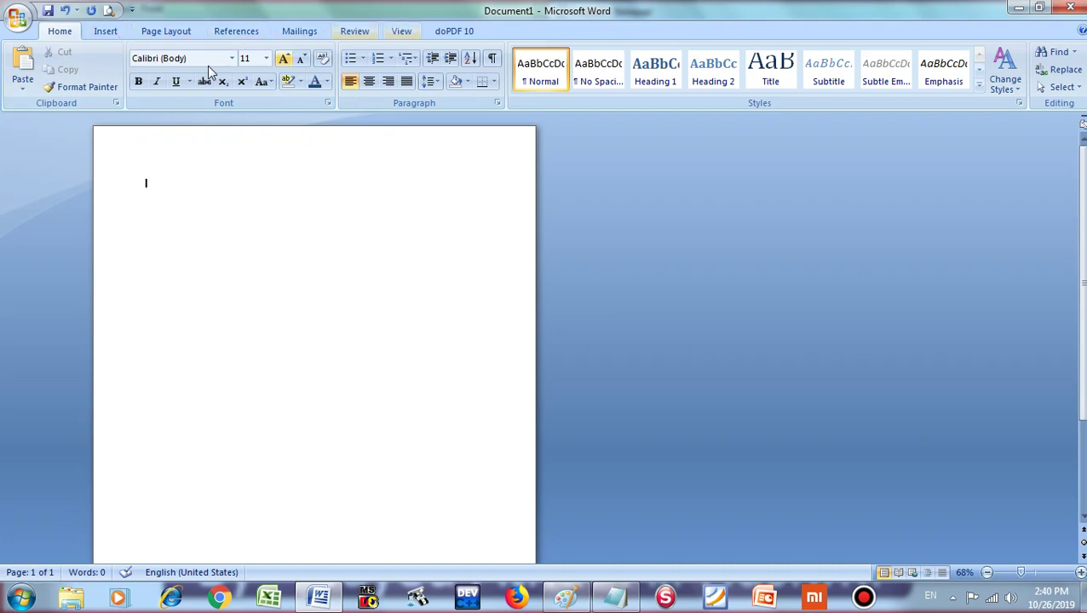
Step: Restore Word to a window and dock it on the left half of the screen
left_click_drag(401, 7, 417, 239)
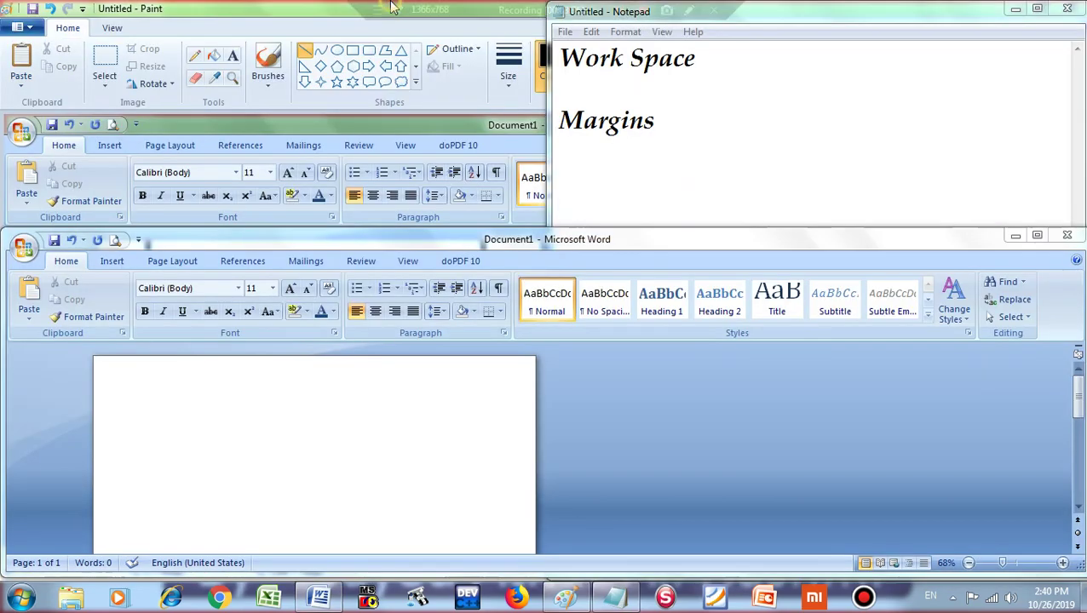
double_click(417, 238)
double_click(469, 8)
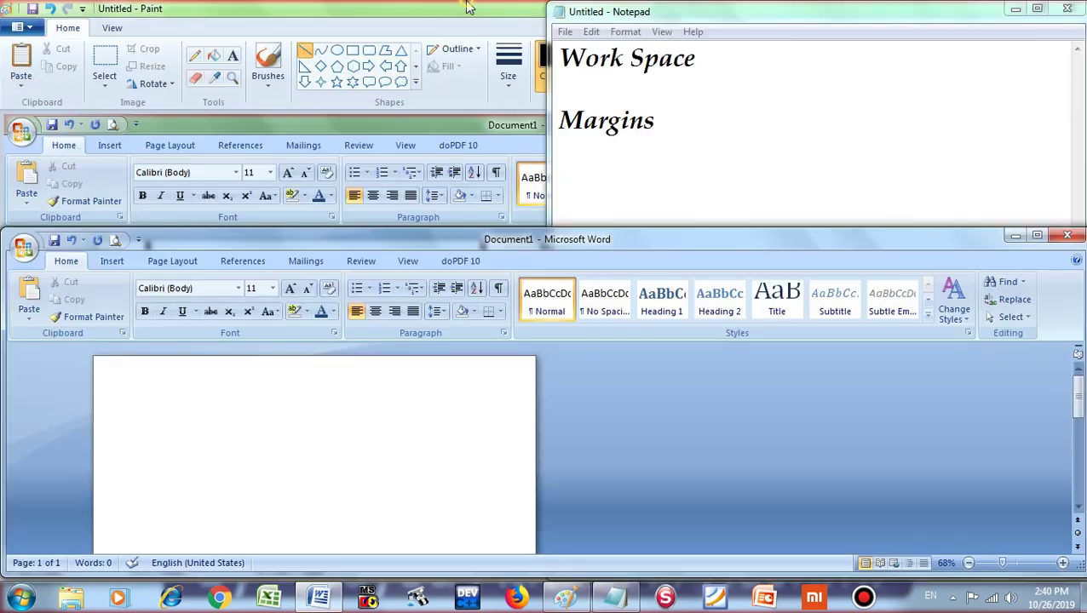
key("super+Left")
Step: Add 'Tabs' and 'Title bar' lines to the Notepad notes
left_click(720, 165)
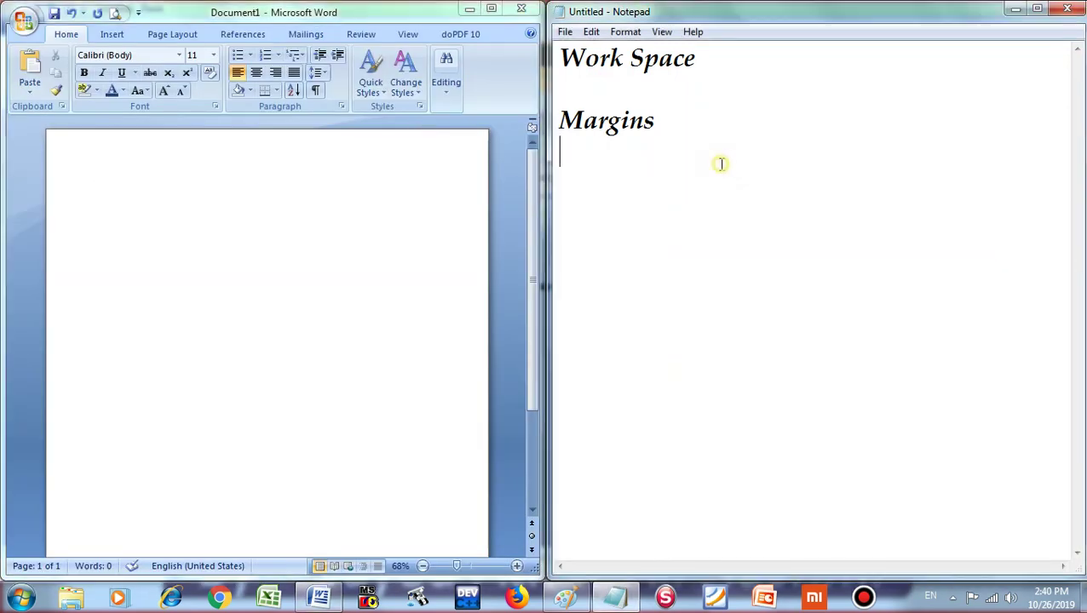
type("Tabs")
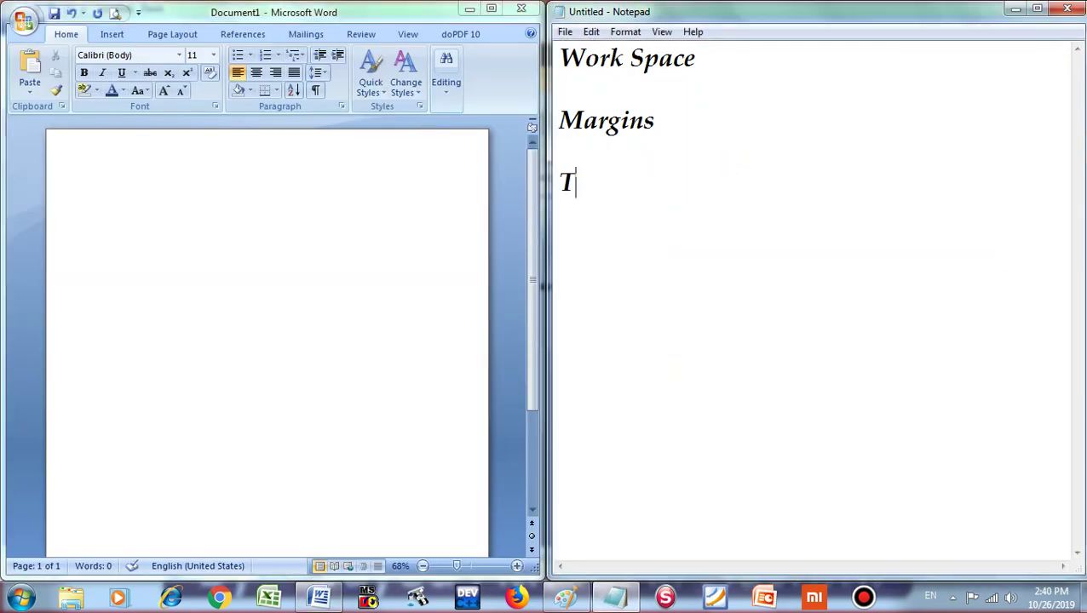
key("Return")
key("Return")
type("Tit")
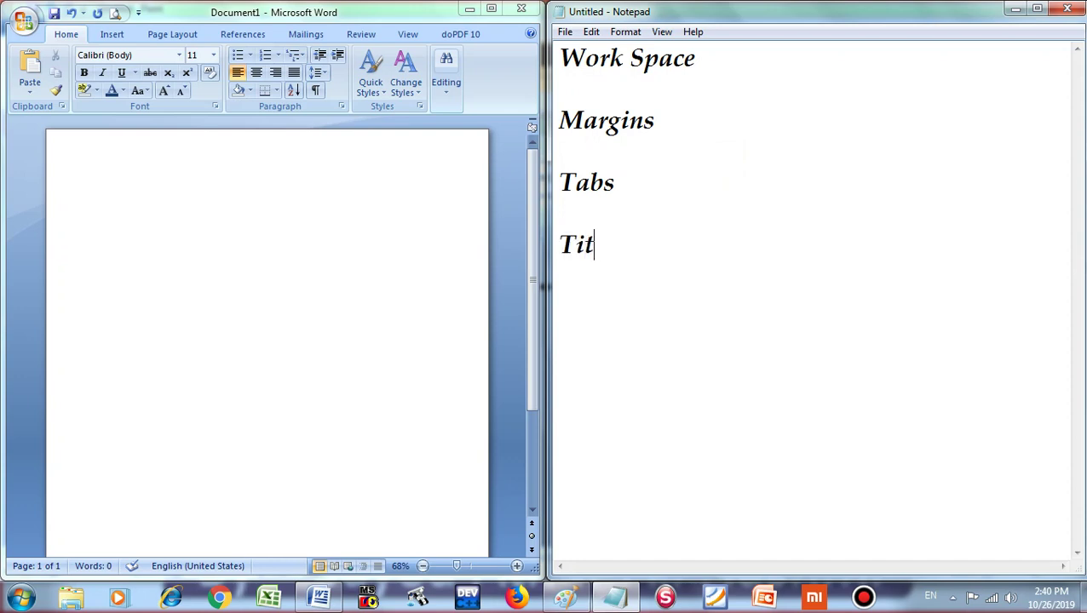
type("le bar")
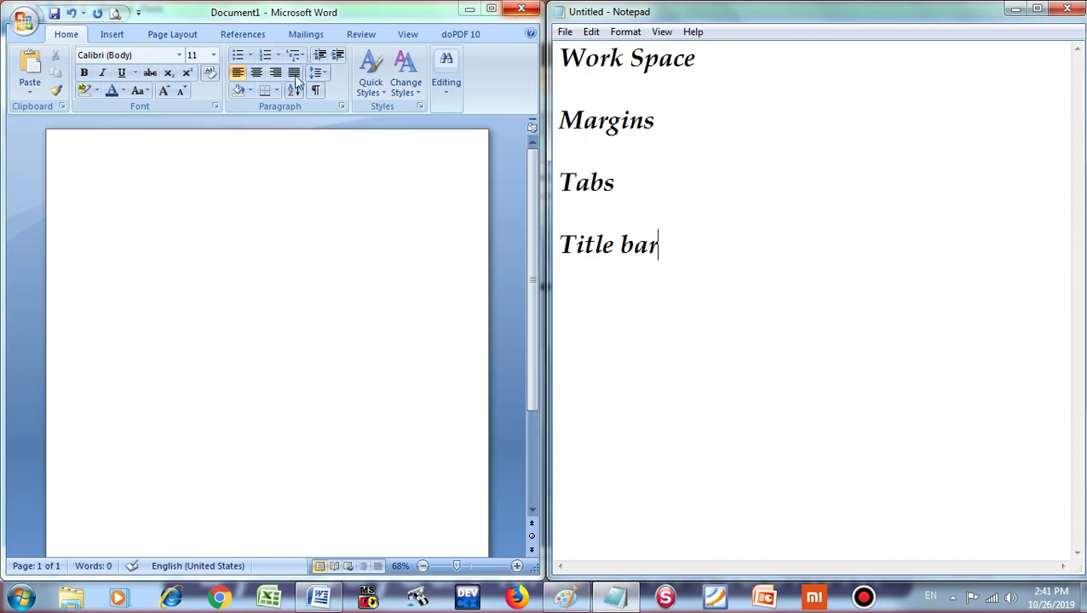
Step: Open the Office Button file menu to look at its commands
left_click(23, 24)
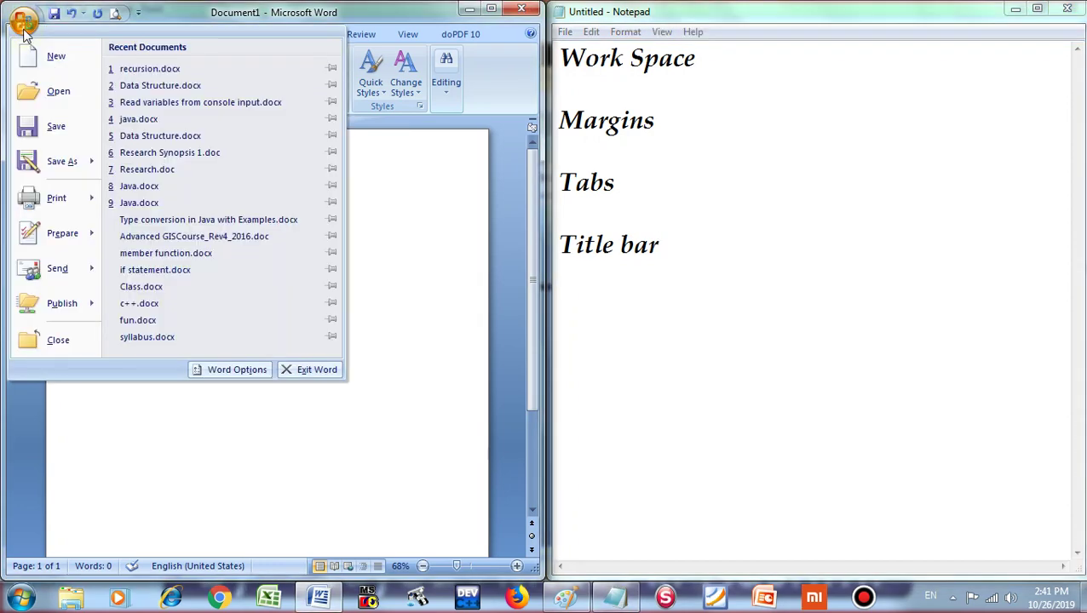
left_click(24, 30)
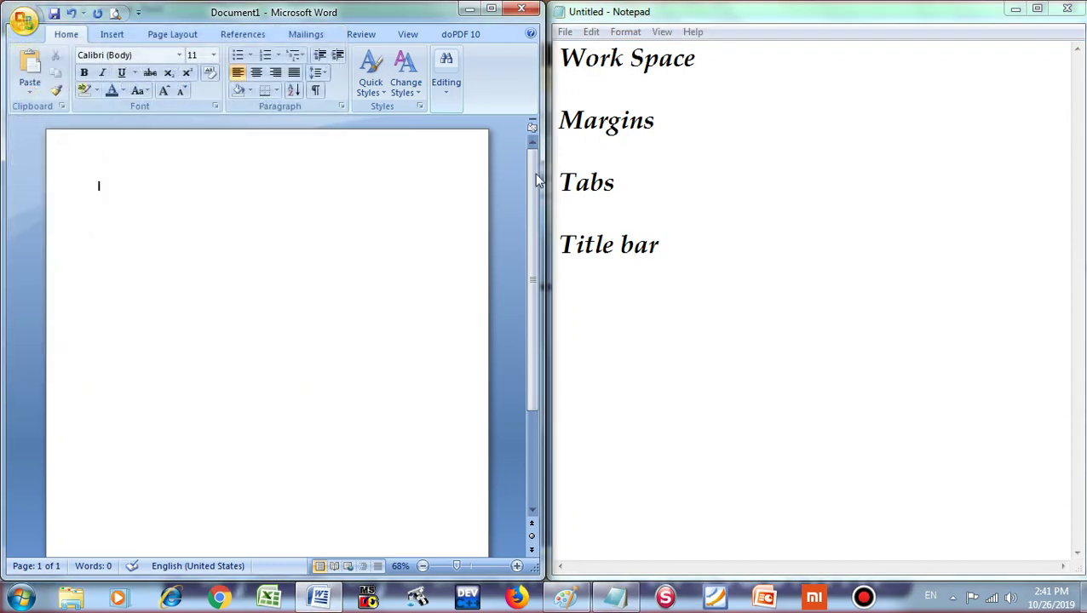
left_click(28, 30)
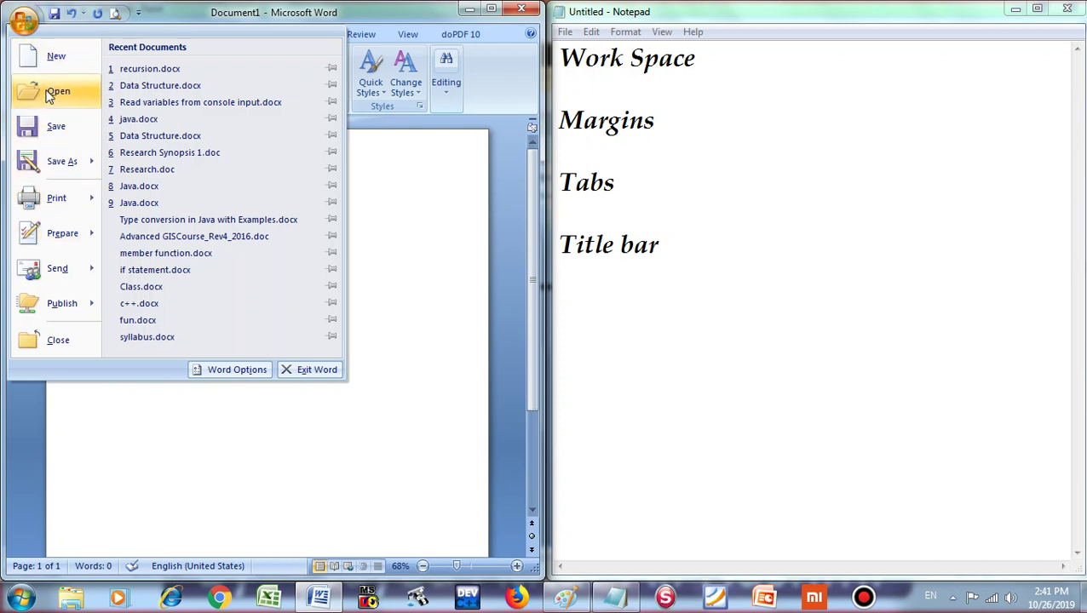
Step: Add an 'Office Button' line to the notes, then reopen the file menu at Save As
left_click(732, 260)
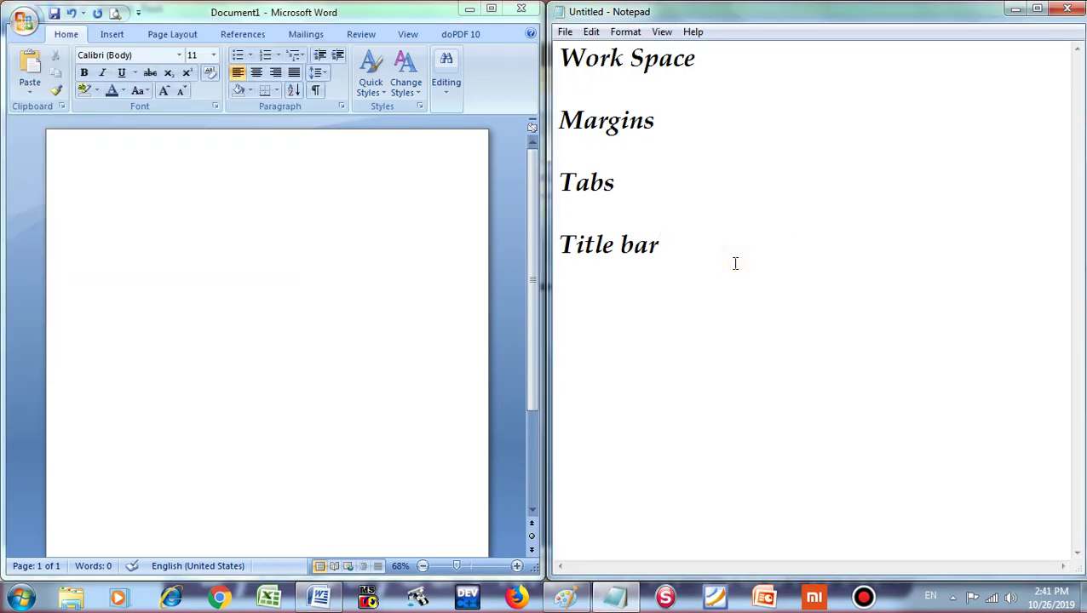
key("Return")
key("Return")
type("Office Butto")
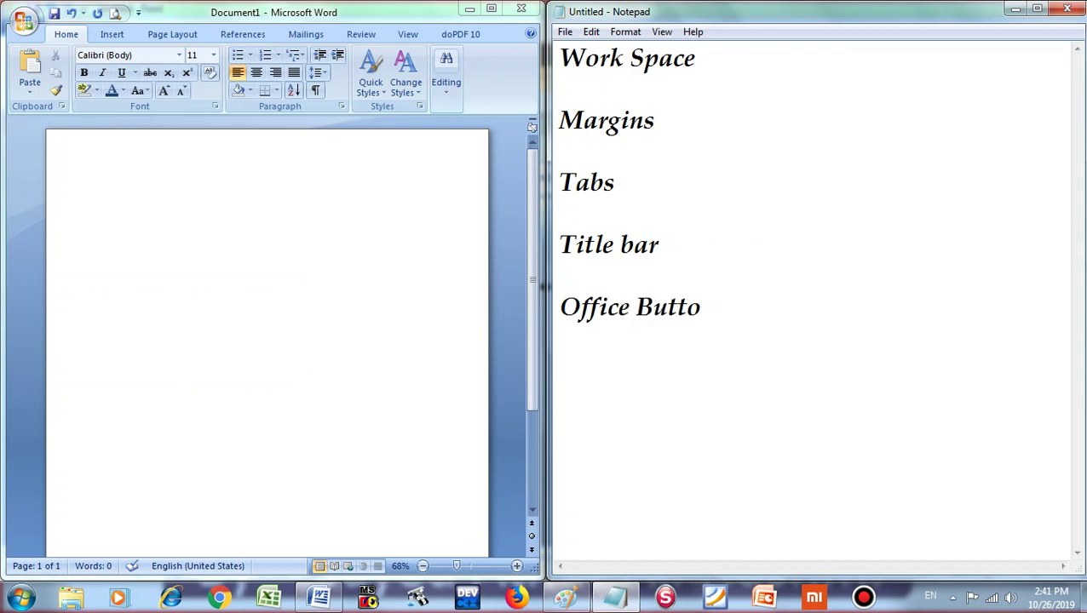
type("nn")
key("Return")
left_click(23, 19)
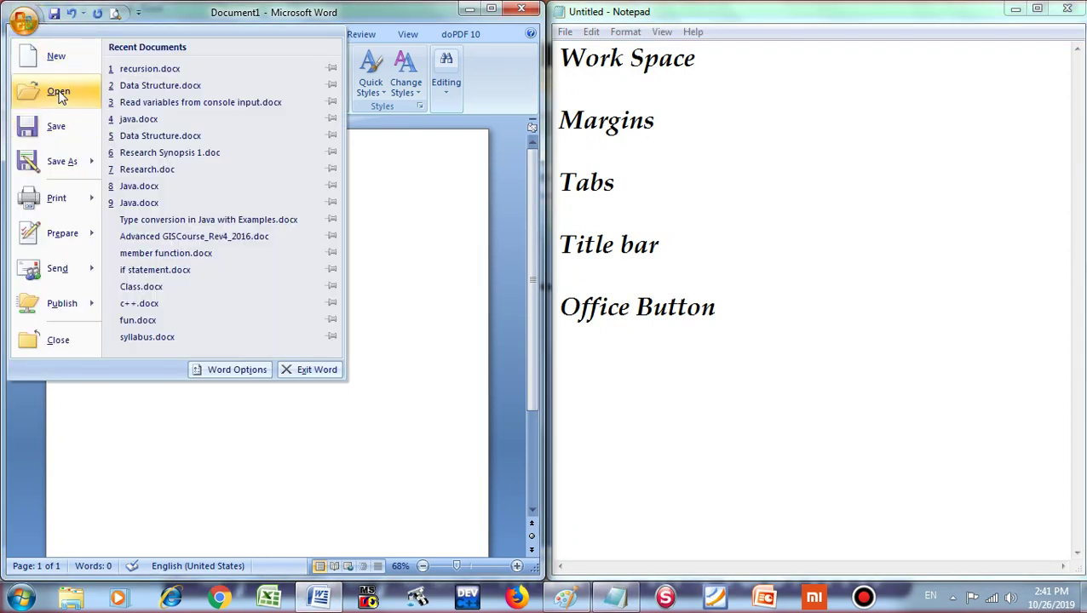
mouse_move(68, 158)
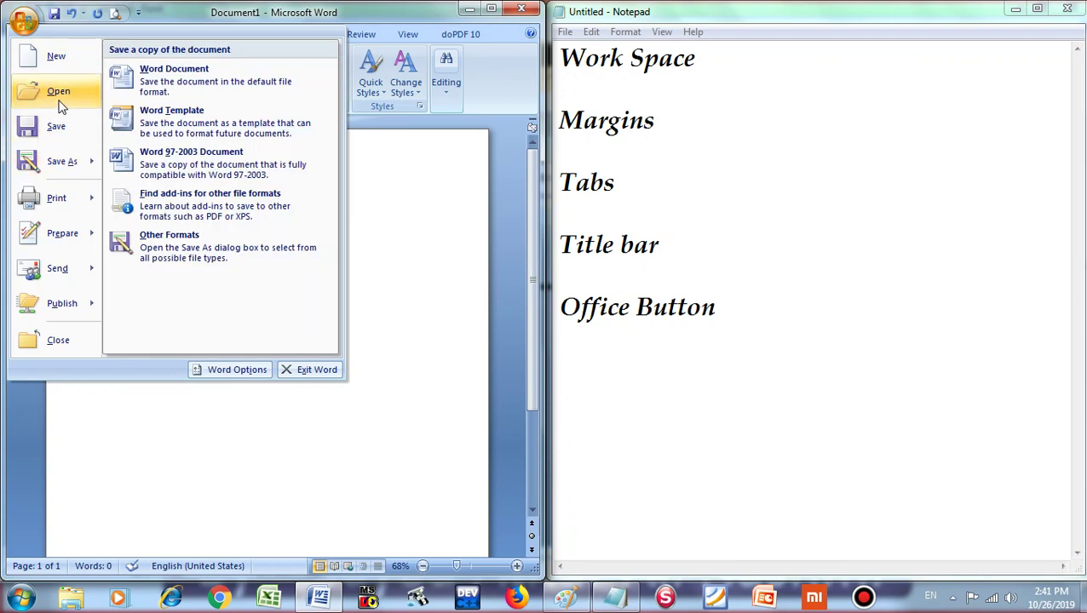
Step: Preview the Print options, then add 'Short cuts' below Office Button in the notes
mouse_move(60, 204)
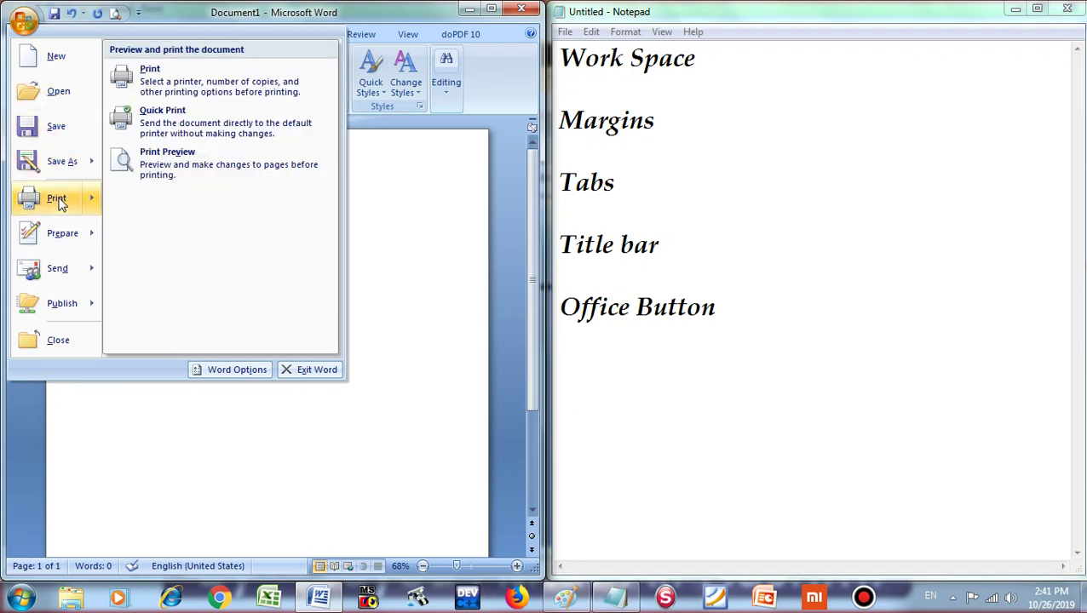
left_click(764, 321)
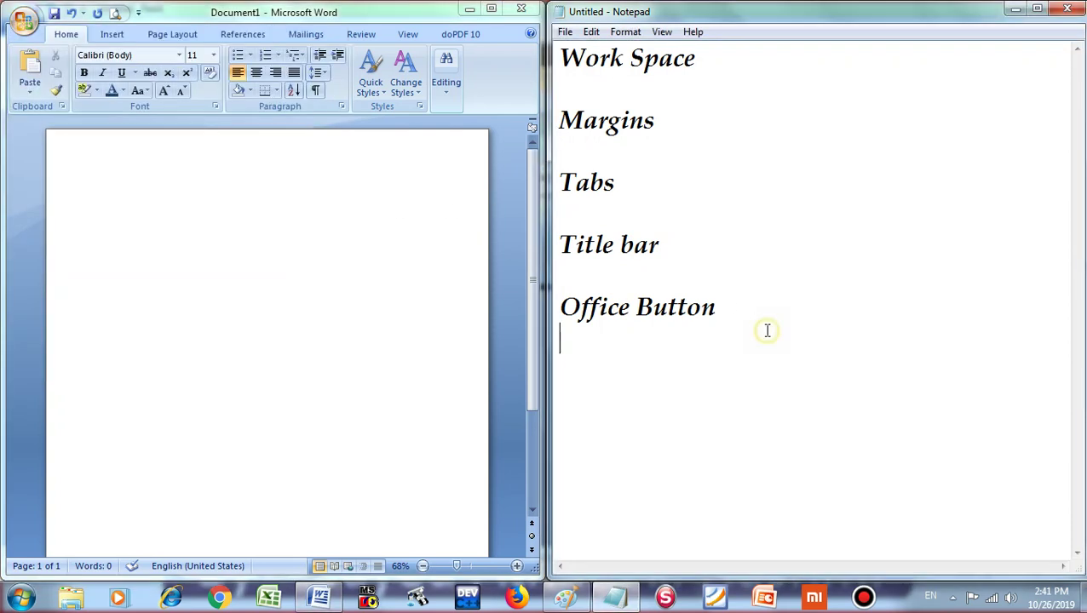
type("Sh")
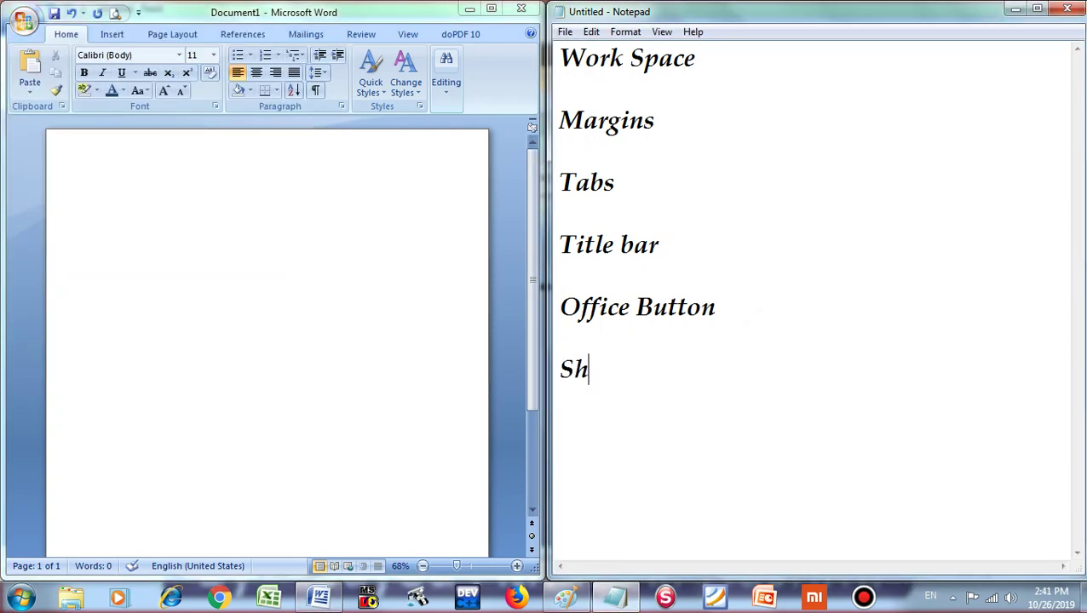
type("ort cut")
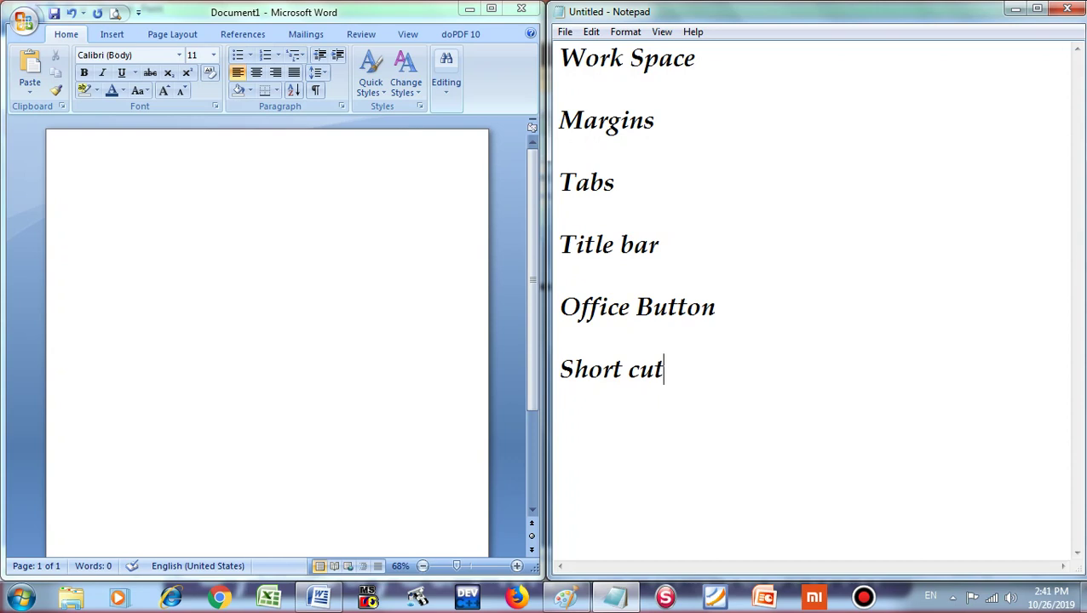
type("s")
left_click(34, 30)
Step: Close the file menu, then restore Word and snap it to the left half beside Notepad
left_click(264, 17)
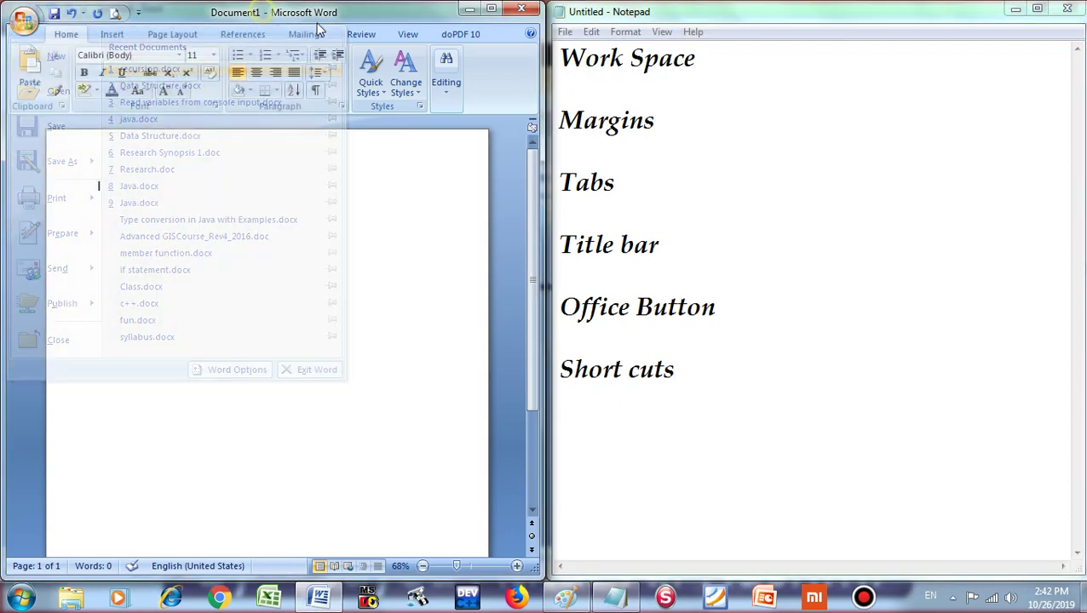
left_click(491, 9)
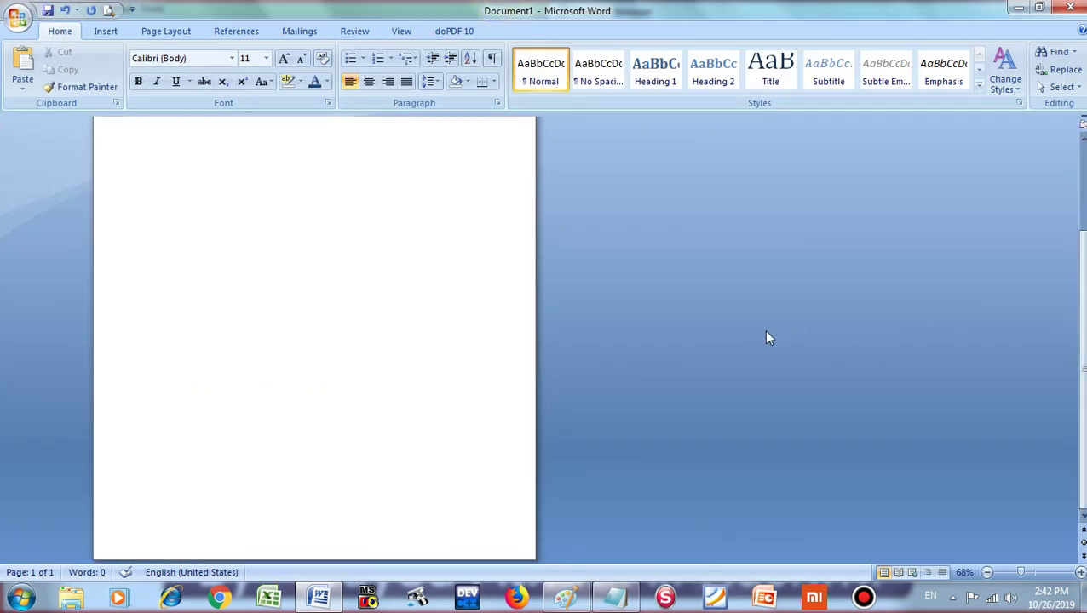
scroll(747, 332, "up", 14)
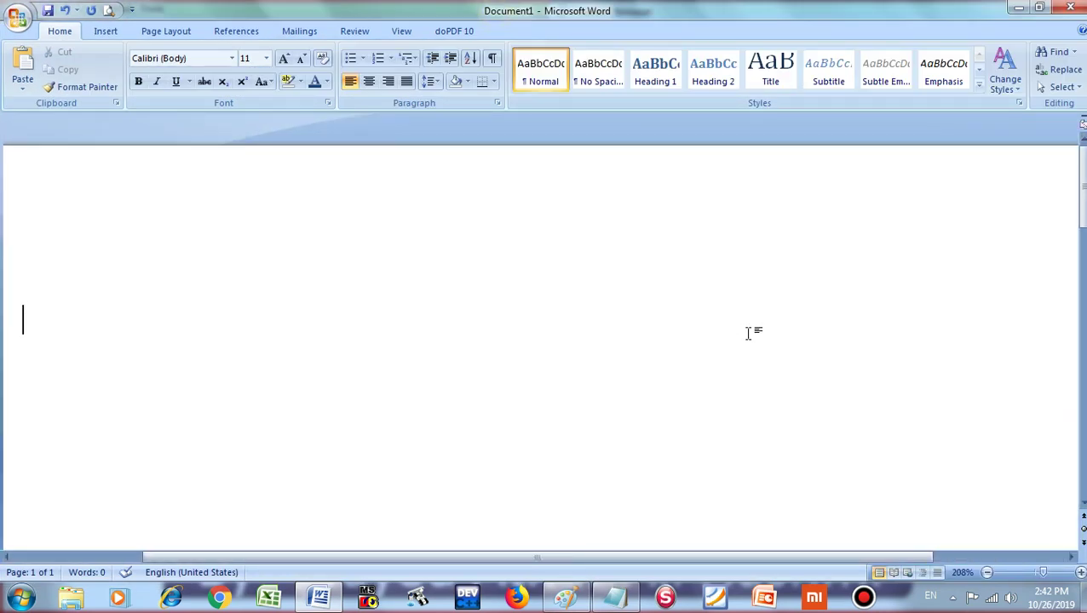
scroll(1043, 192, "down", 3)
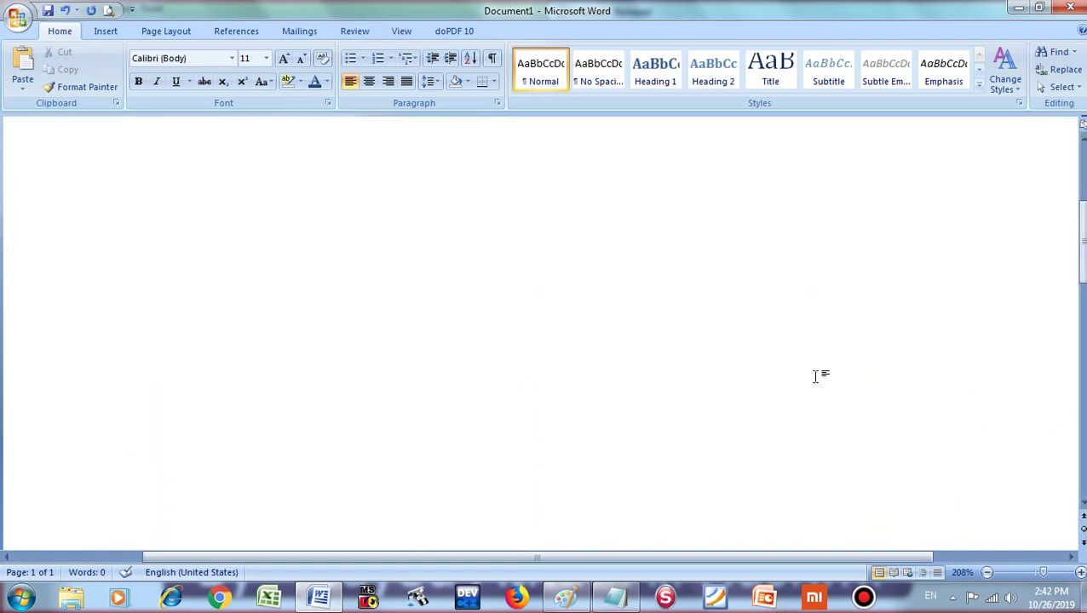
mouse_move(740, 558)
left_mouse_down()
mouse_move(684, 557)
mouse_move(775, 576)
mouse_move(711, 517)
left_mouse_up()
double_click(672, 6)
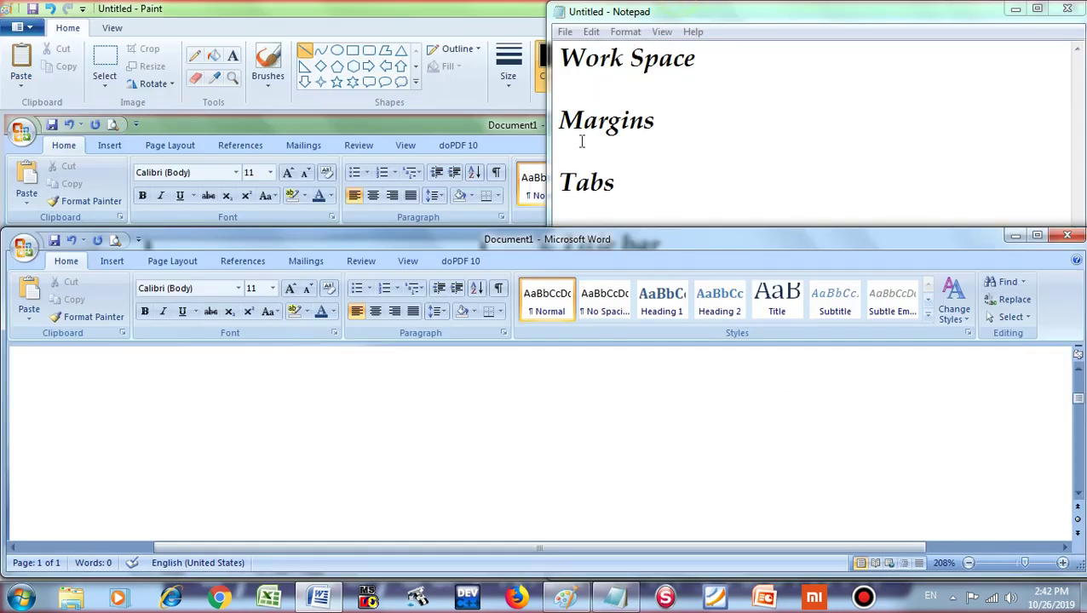
left_click_drag(574, 241, 1, 255)
Step: Add a 'Scroll Bar' line to the Notepad notes, cancel closing Document1, and maximize Word
left_click(667, 419)
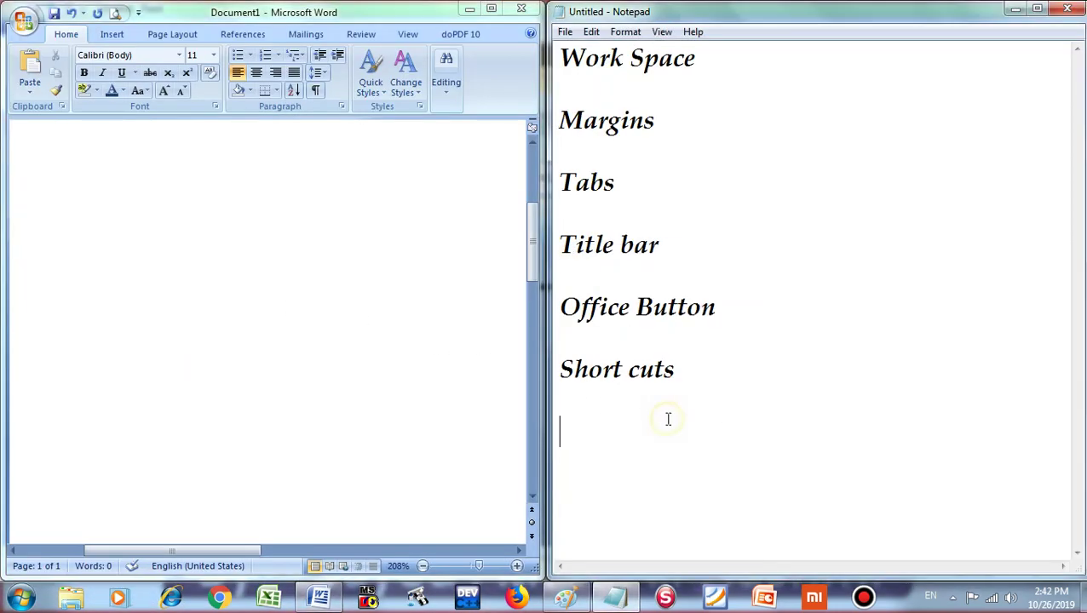
type("Scri")
type("oll Bar")
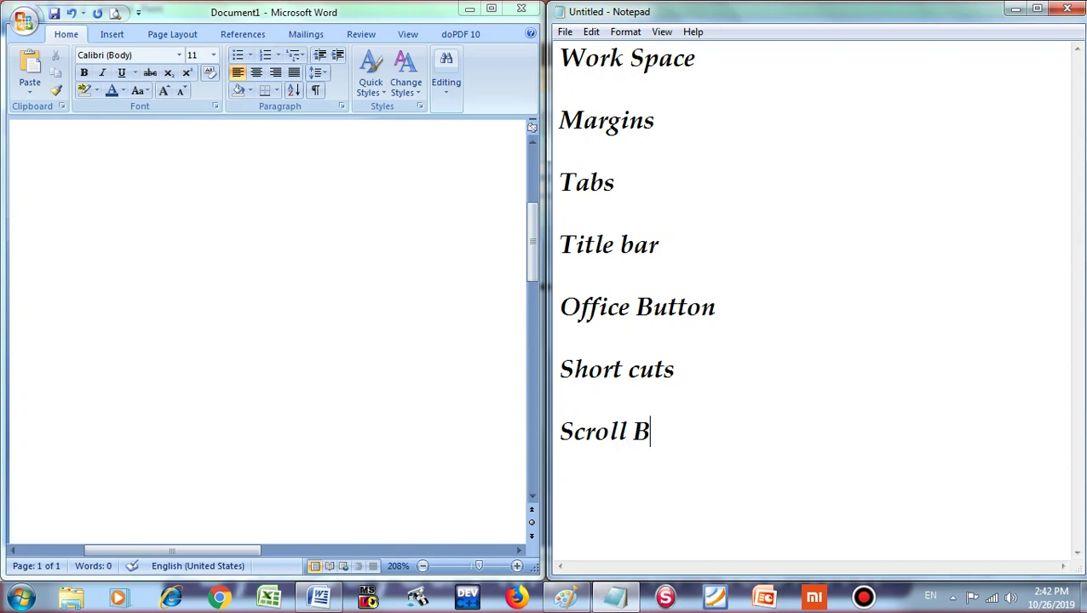
left_click(521, 8)
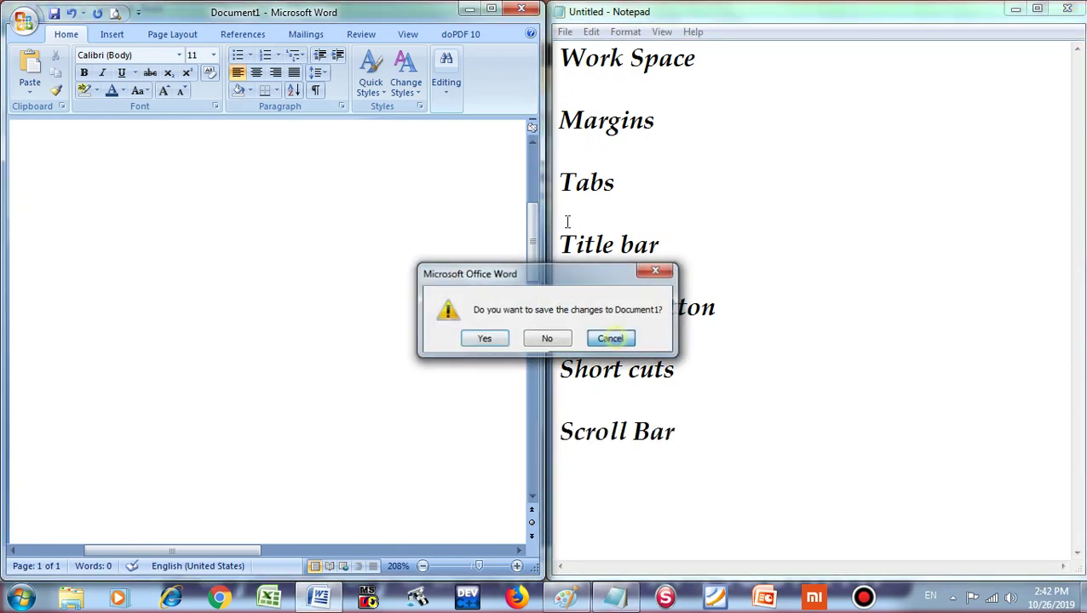
left_click(611, 338)
left_click(491, 8)
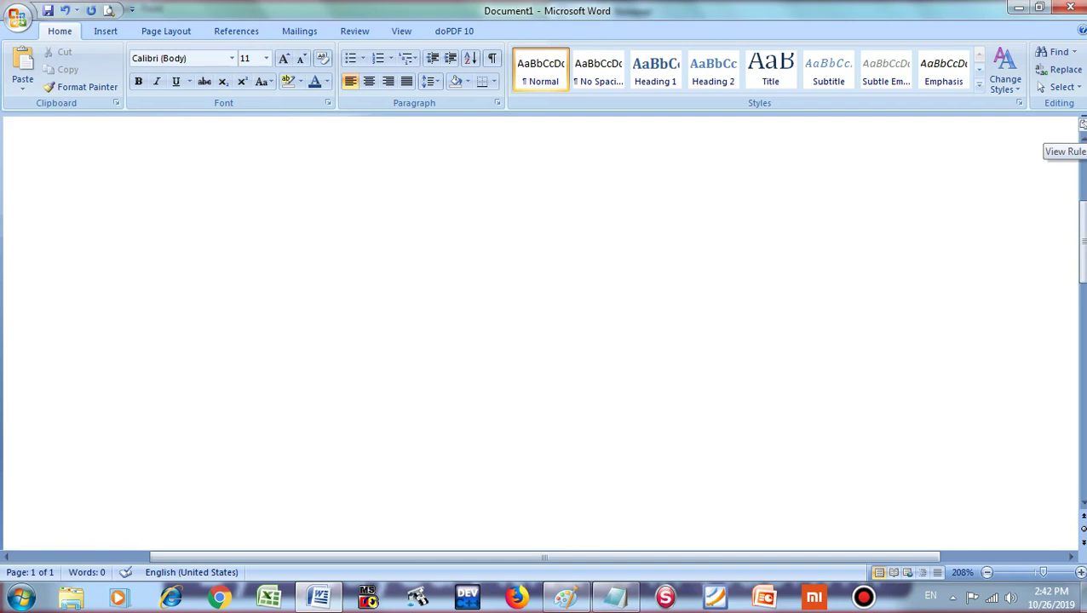
Step: Launch Magnifier through the Start search 'magni' and toggle the View Ruler on and off
left_click(20, 596)
type("magni")
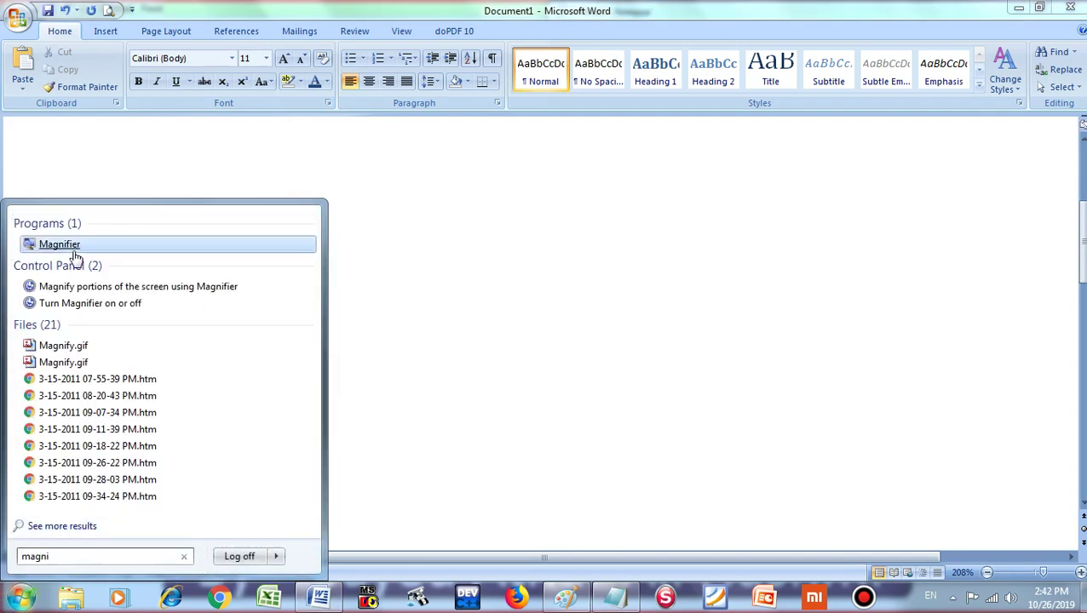
left_click(72, 247)
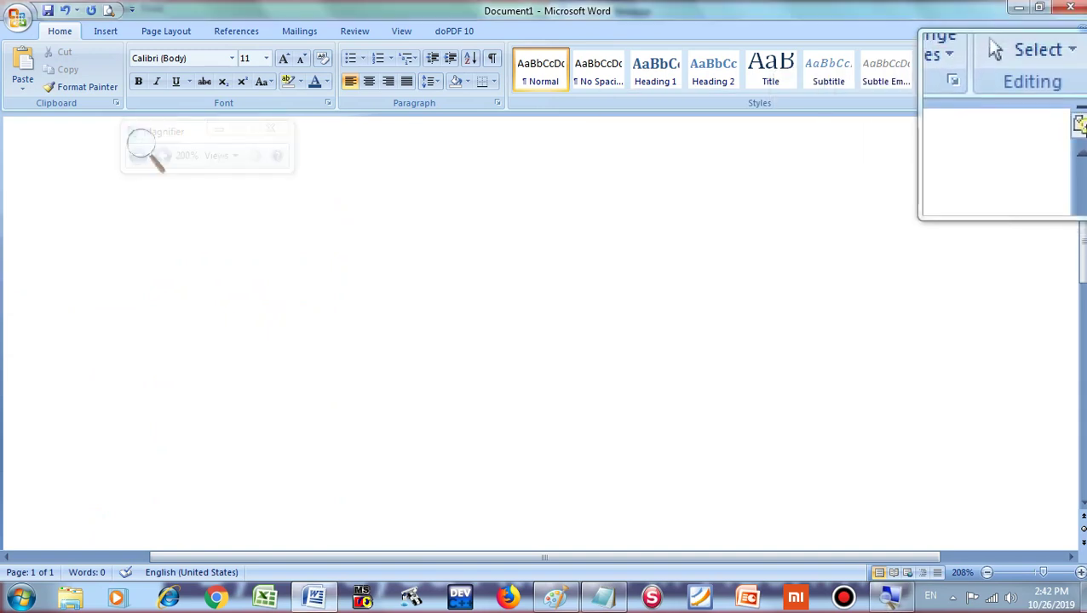
left_click(1079, 124)
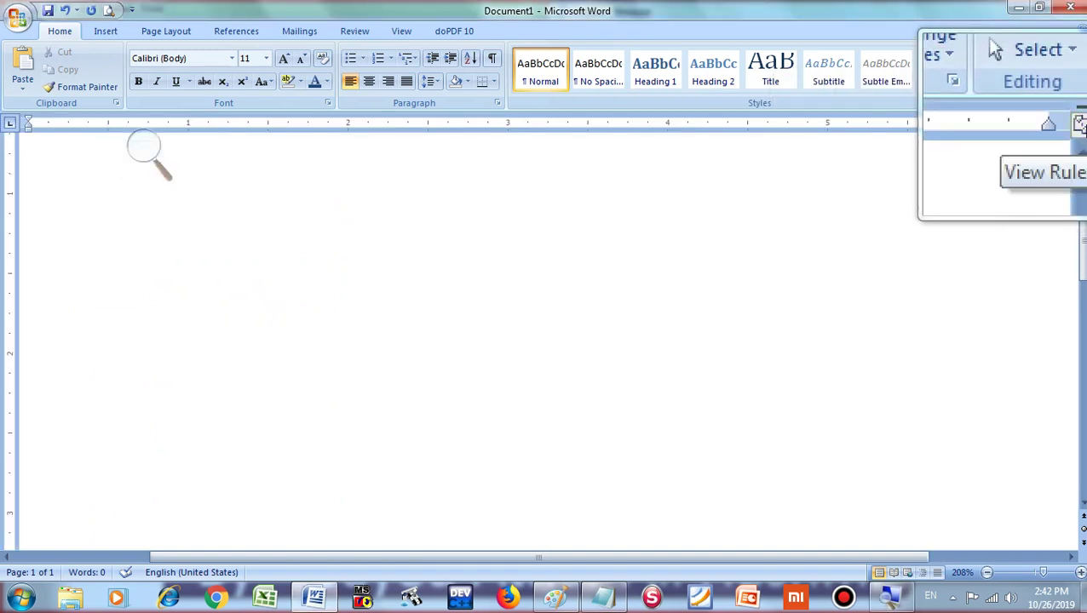
left_click(1078, 124)
left_click(1079, 124)
Step: Close the Magnifier and zoom the page out to 138% so the margins show
left_click(149, 158)
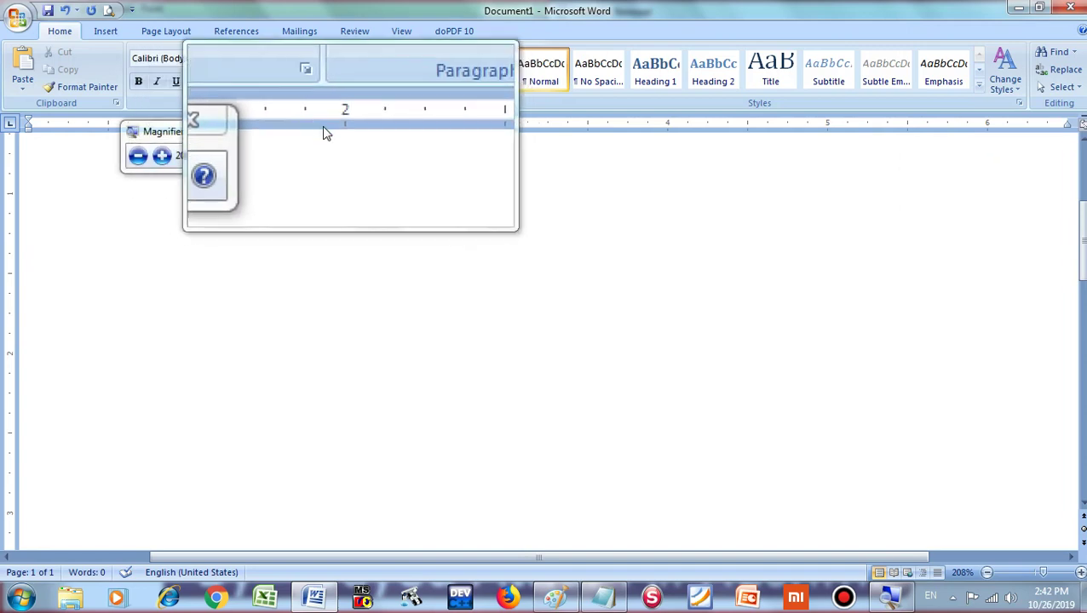
left_click(269, 132)
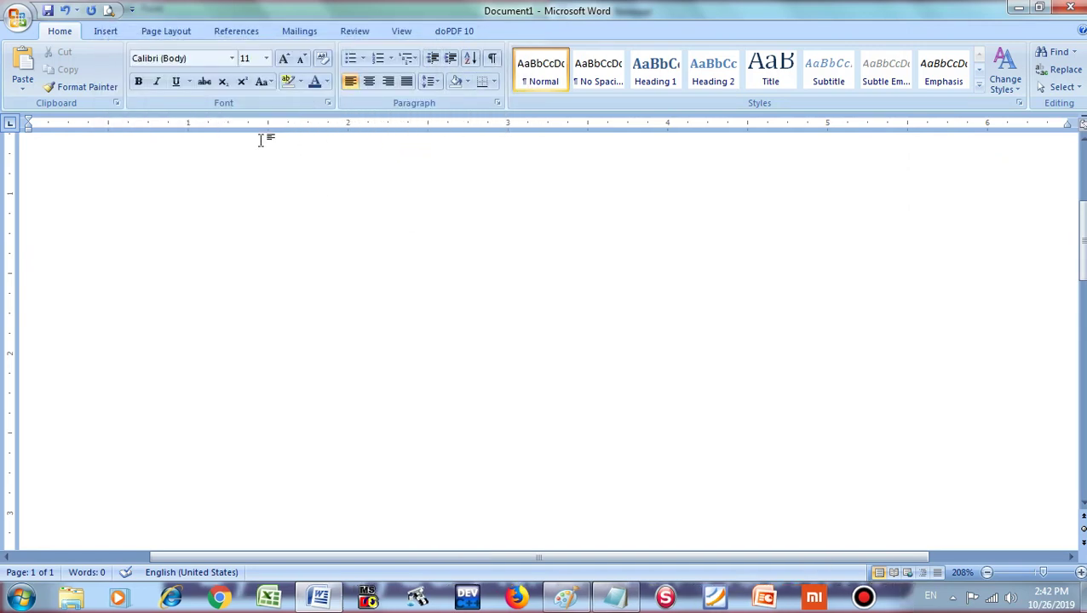
scroll(277, 161, "down", 4)
scroll(277, 161, "down", 3)
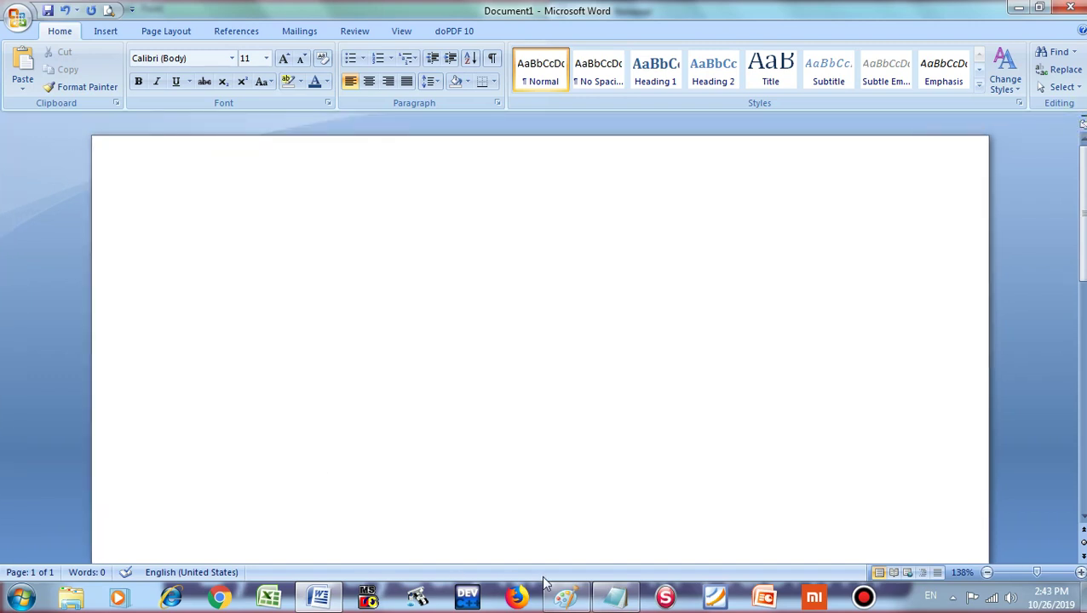
Step: Add 'Ruler - Horizontal / Vertical' and 'Status' as new lines in the Notepad notes
left_click(613, 596)
key("Return")
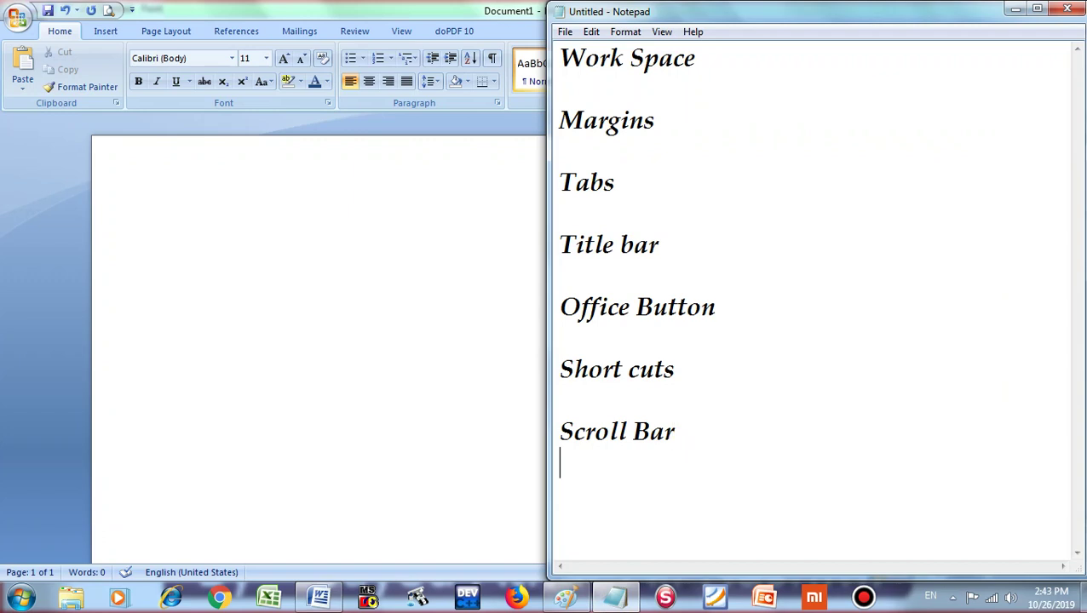
type("Ruler")
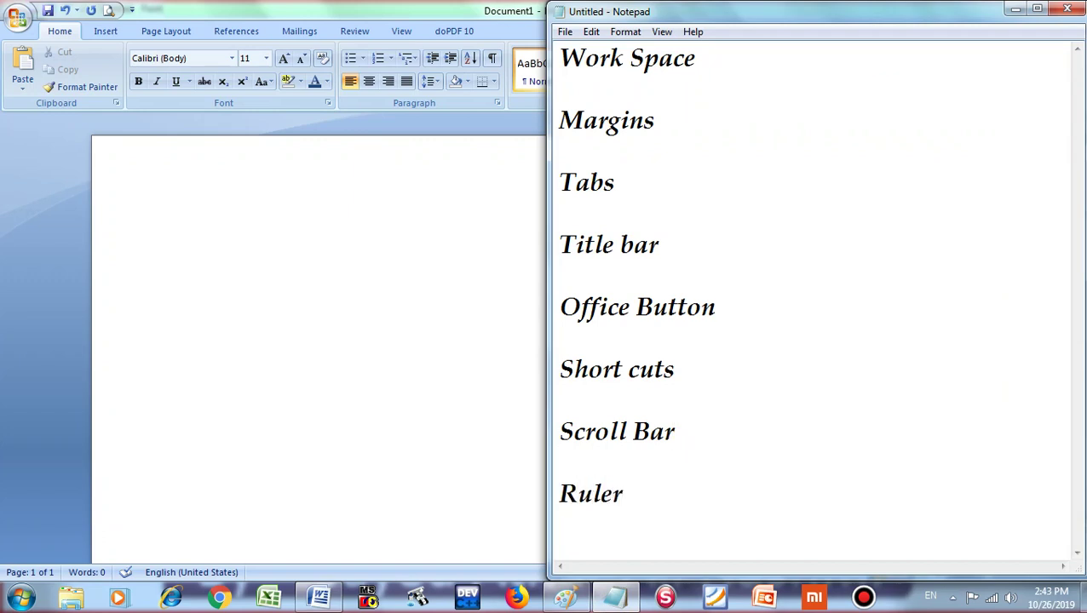
type(" - Hori")
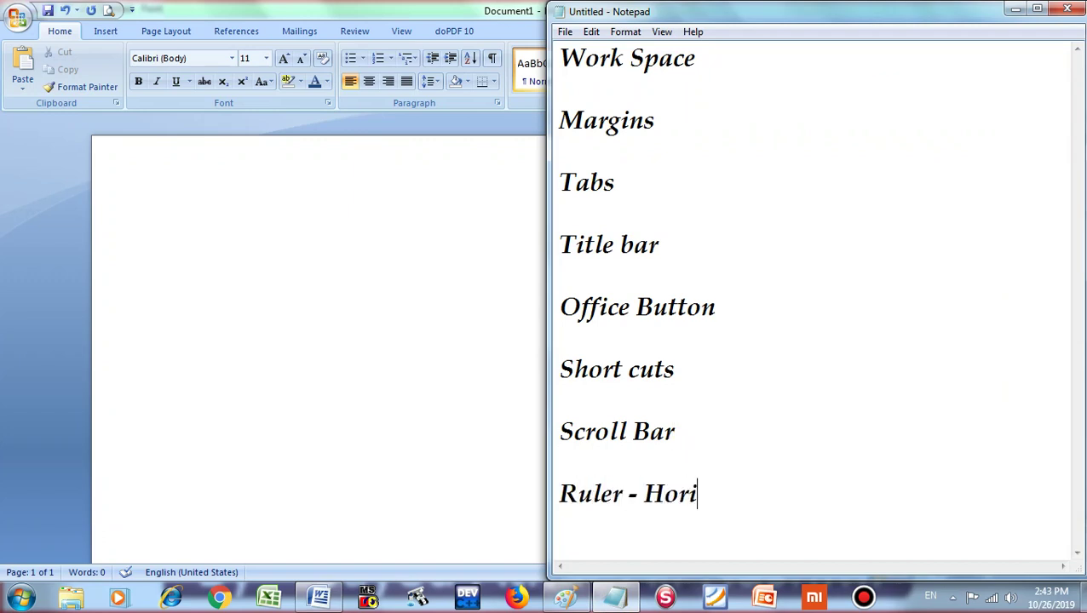
type("zont")
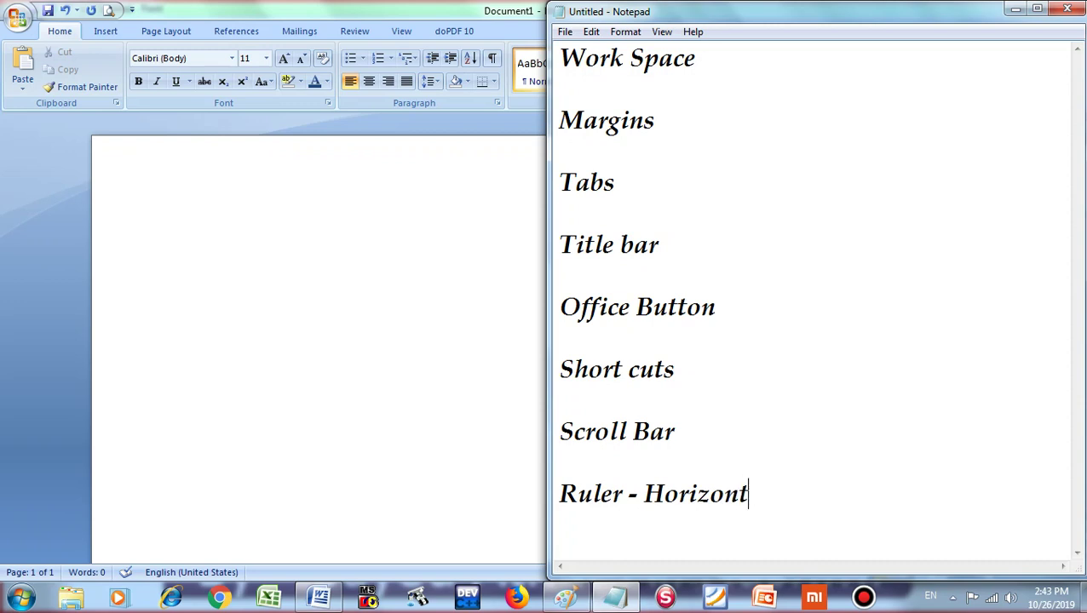
type("al / Ver")
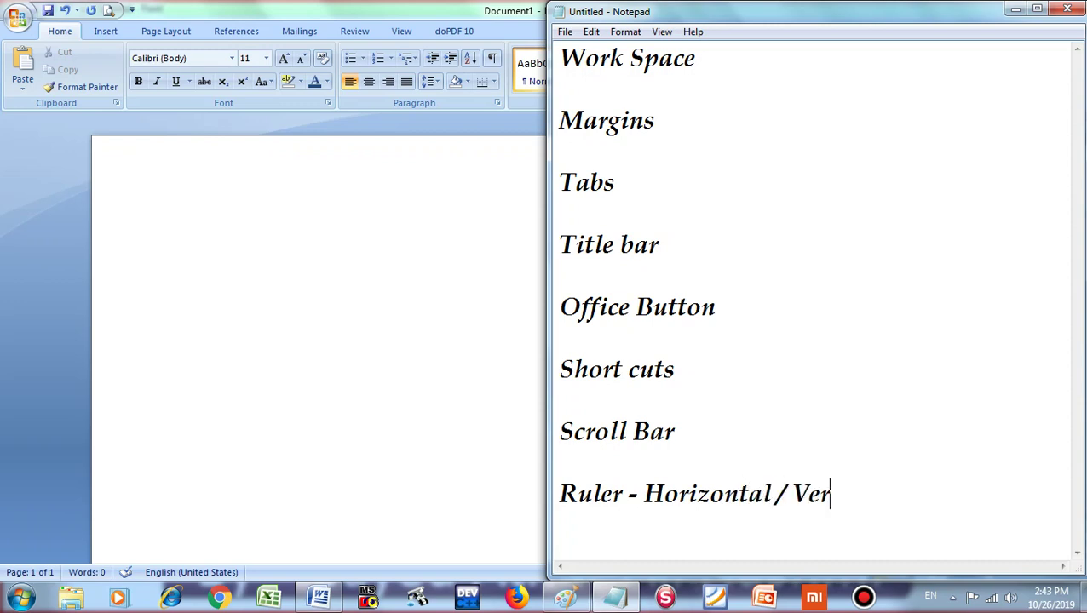
type("tical")
key("Return")
key("Return")
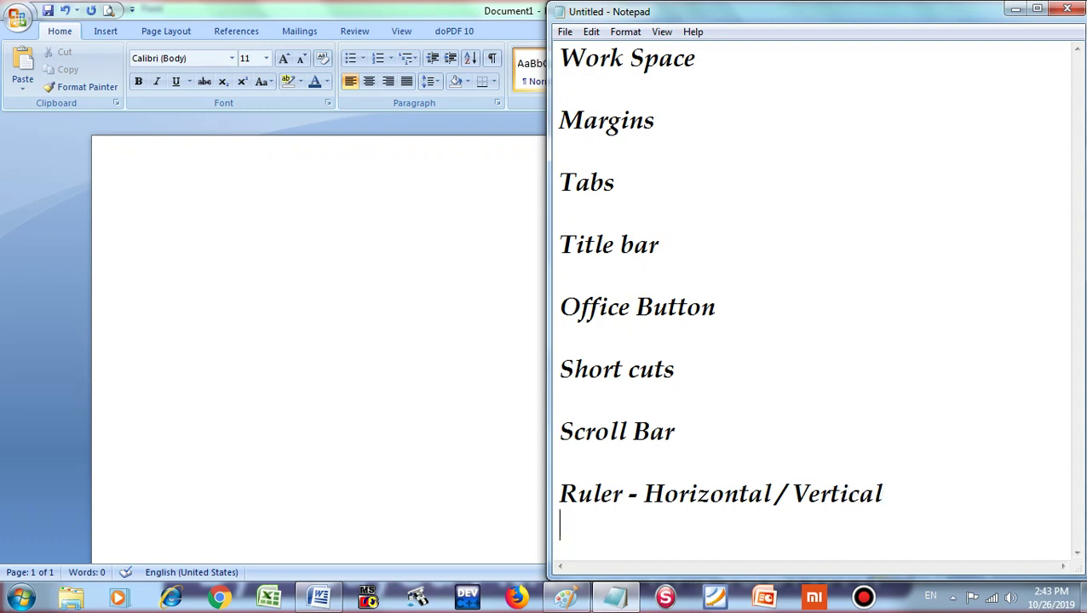
type("Status")
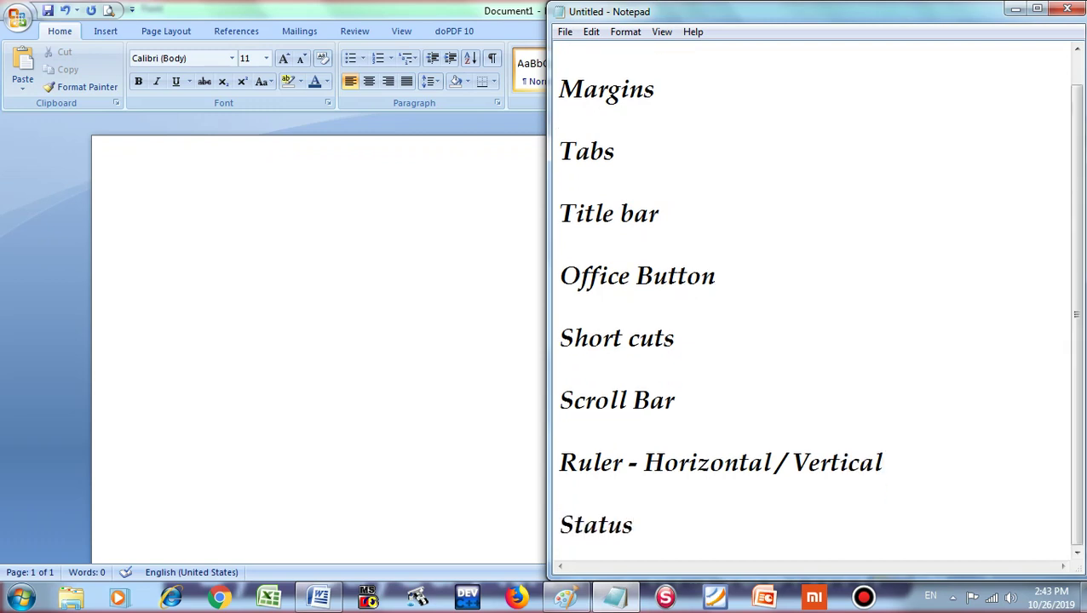
Step: Return to Word and switch the input language to Hindi (India) with Alt+Shift
left_click(358, 12)
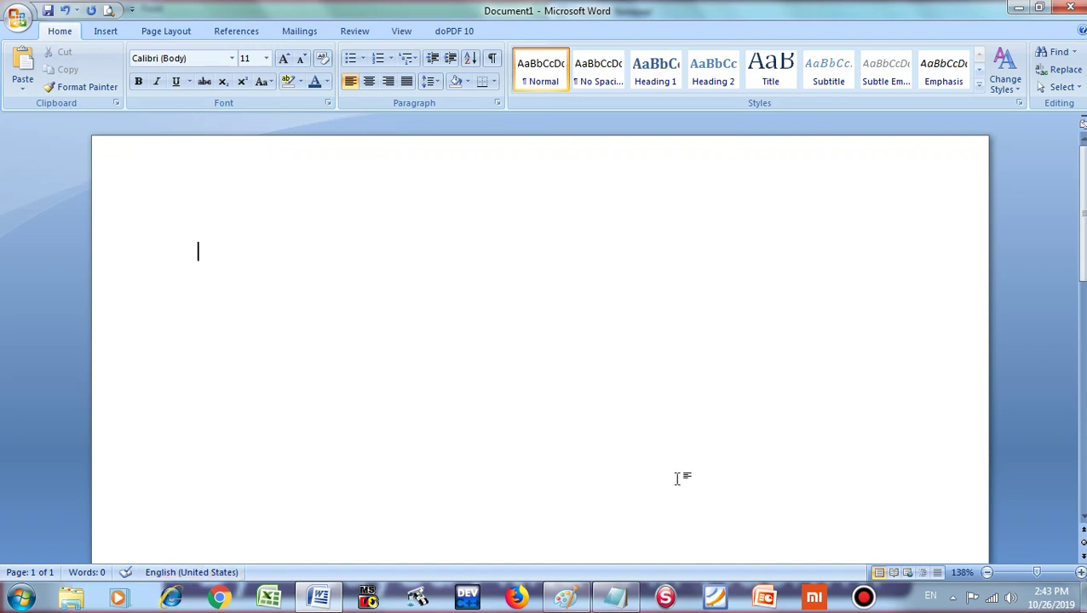
key("alt+shift")
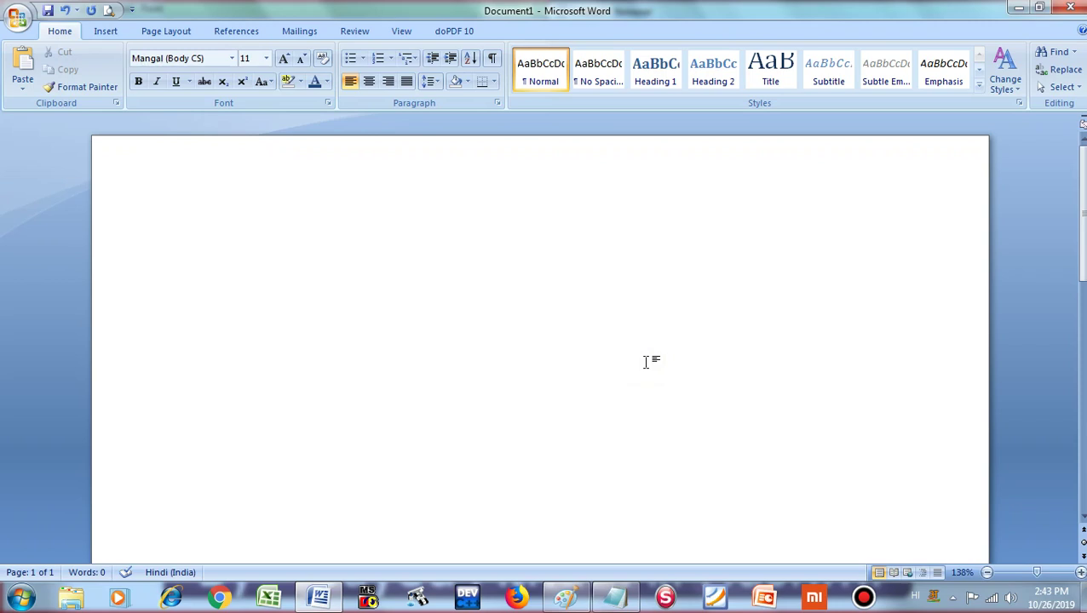
Step: Type 'आप बहोत ज़्यादा intelligent हैं' on line one, switching between Hindi and English input
left_click(198, 253)
type("aap bah")
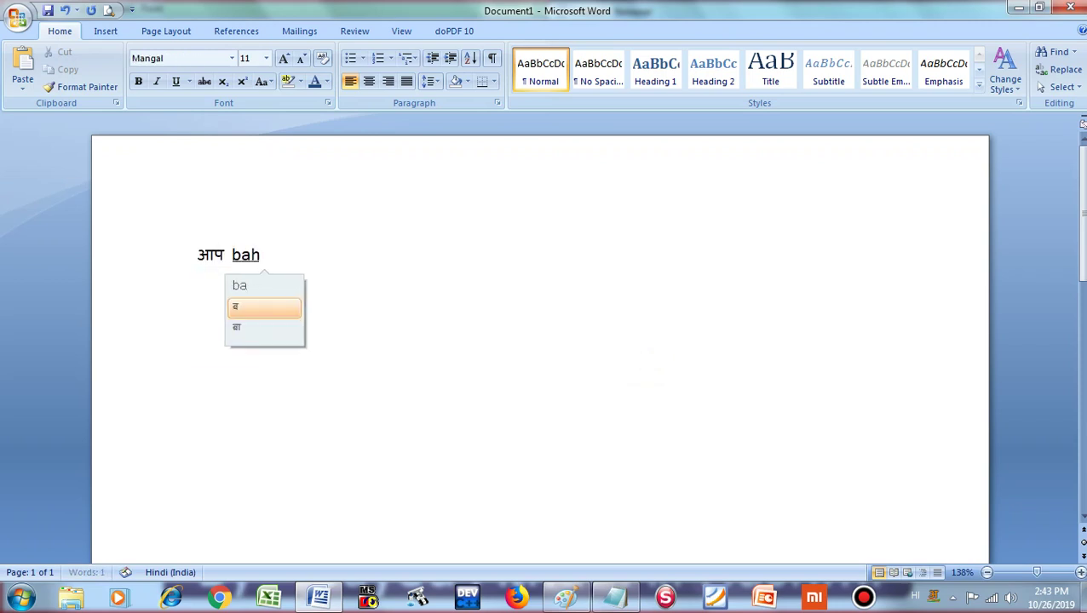
type("ot zyada")
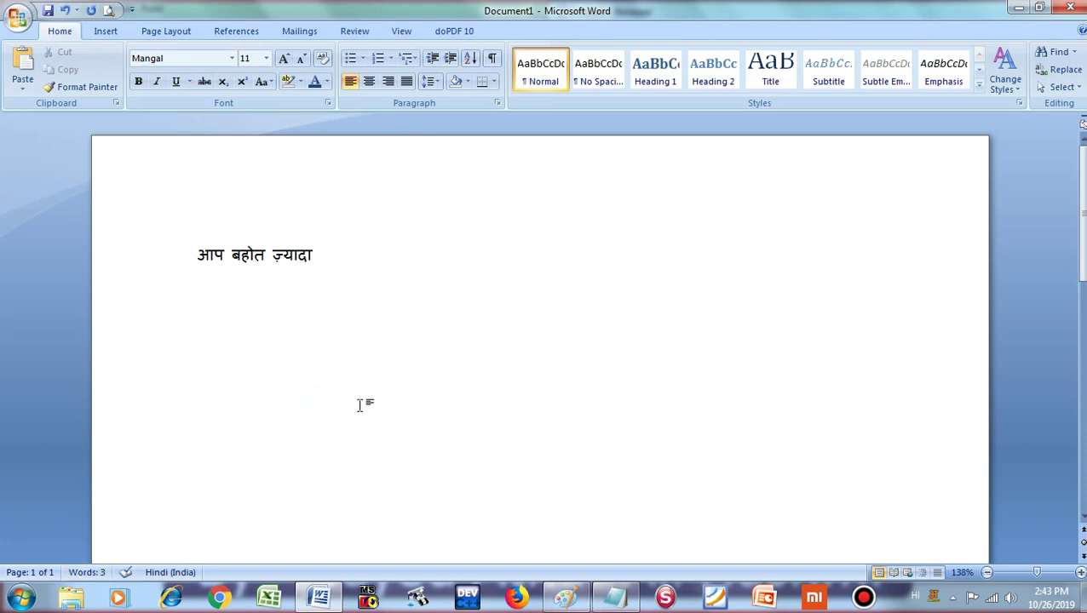
key("alt+i")
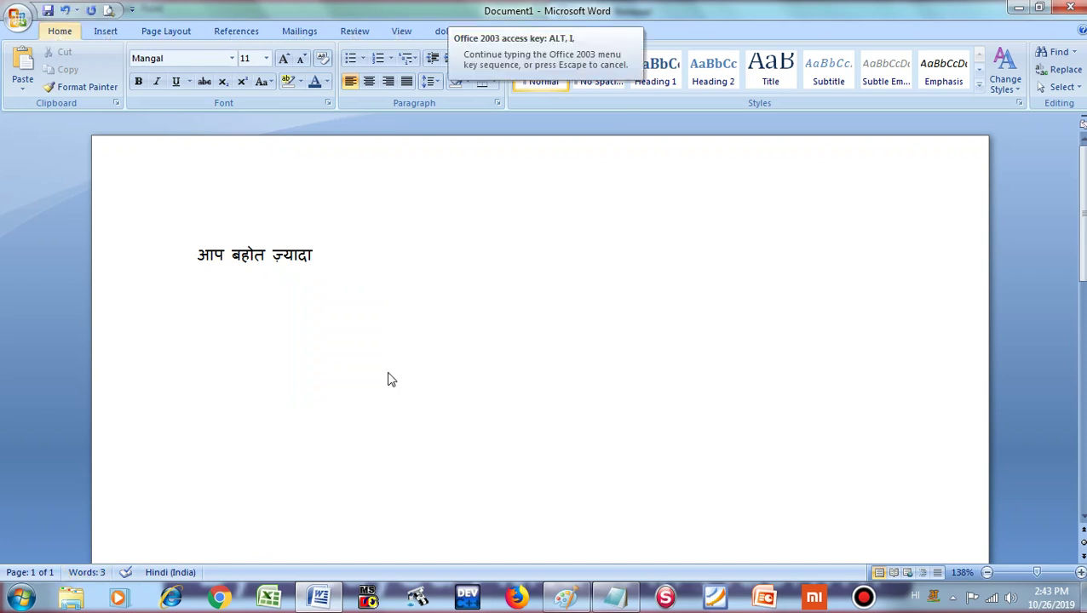
key("Escape")
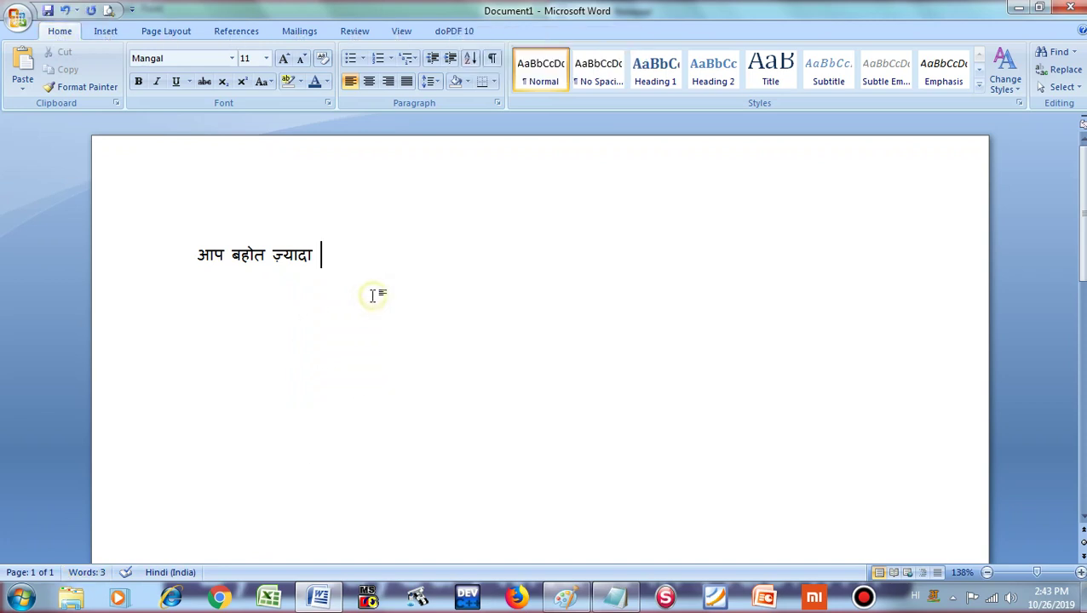
key("alt+shift")
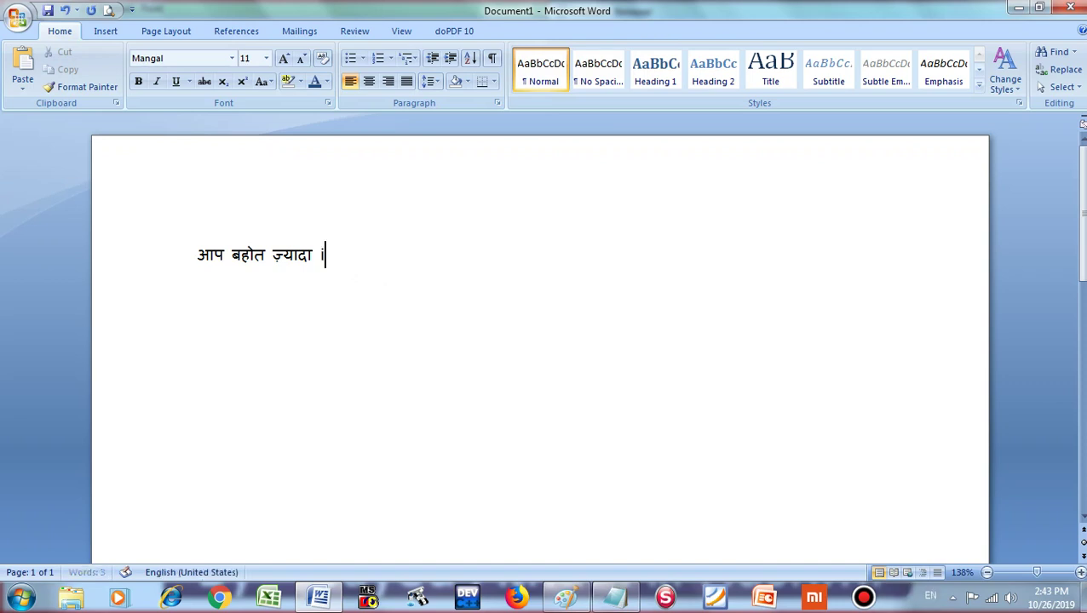
type("intelligent")
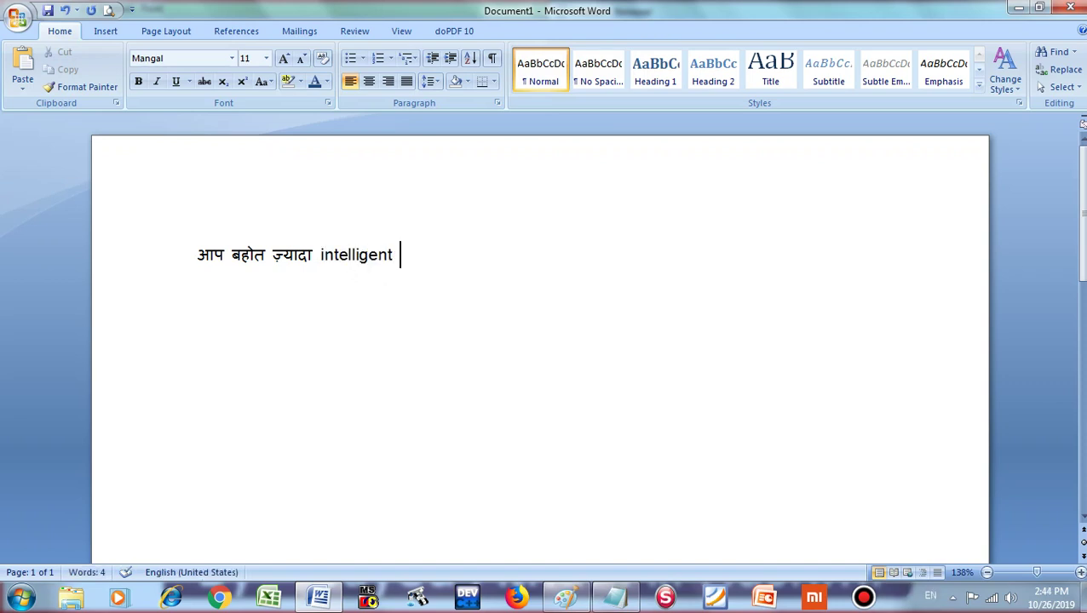
key("alt+shift")
type("hai")
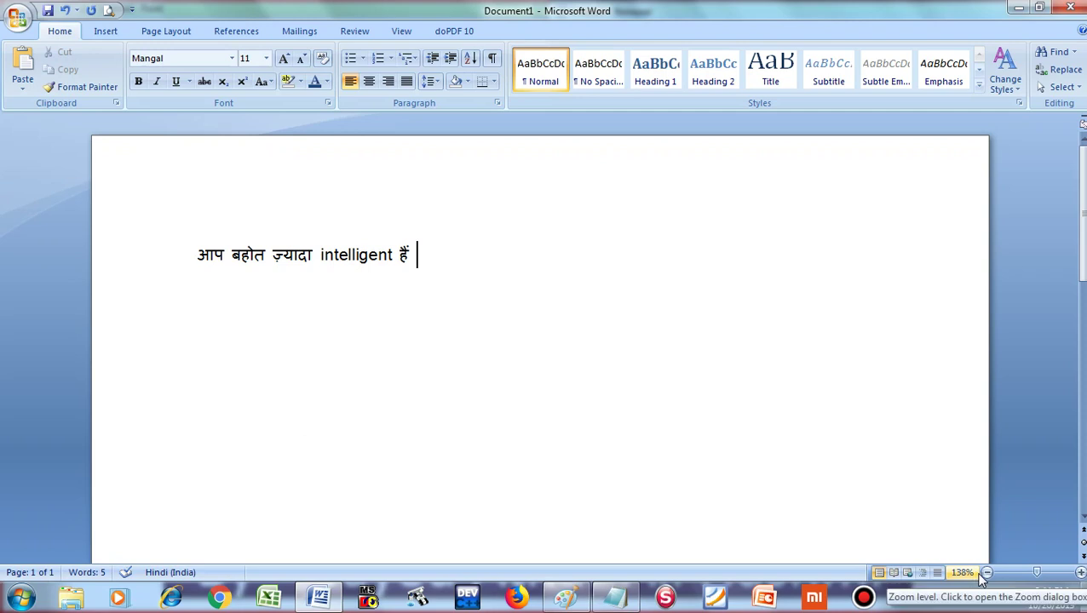
Step: Move the status-bar zoom slider, leaving Document1 at 100% zoom
left_click(1027, 573)
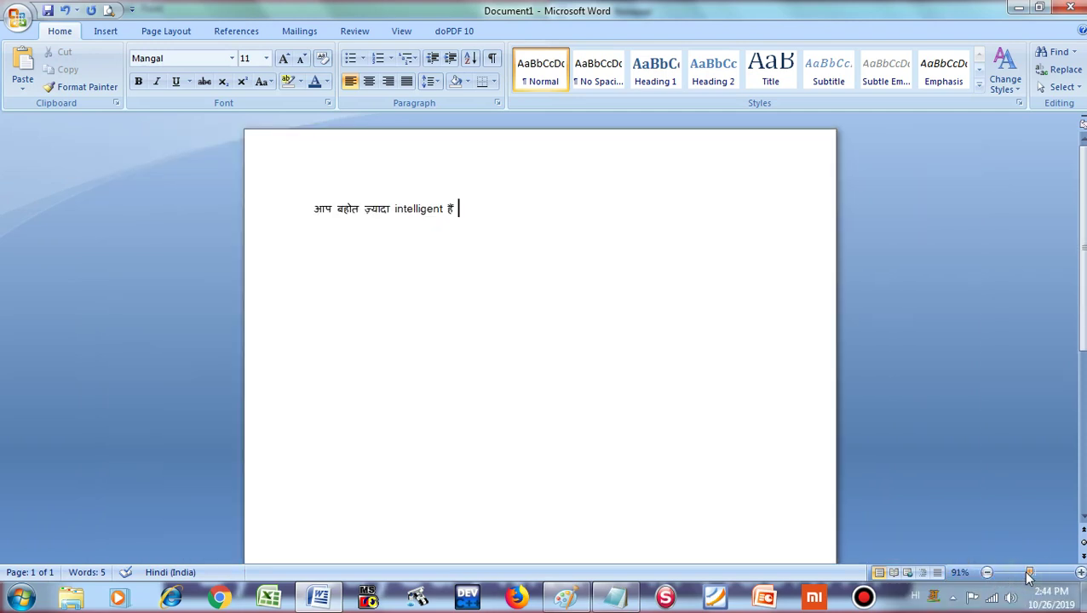
mouse_move(1028, 577)
left_mouse_down()
mouse_move(1017, 578)
mouse_move(1047, 577)
mouse_move(1031, 576)
left_mouse_up()
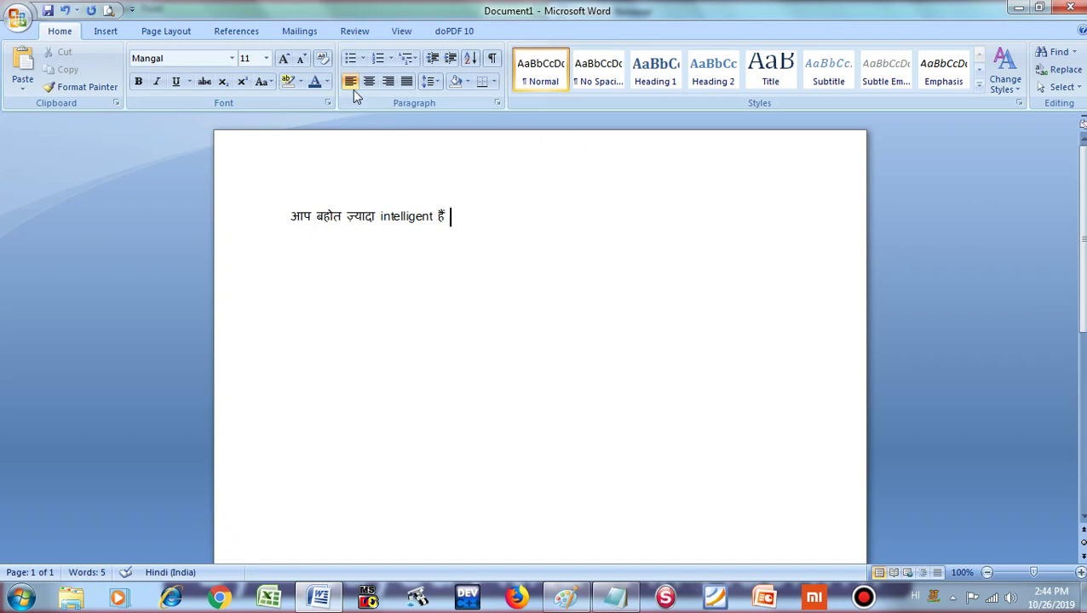
Step: Open Word Options from the Quick Access Toolbar menu, view Display and Popular, then close it
left_click(132, 11)
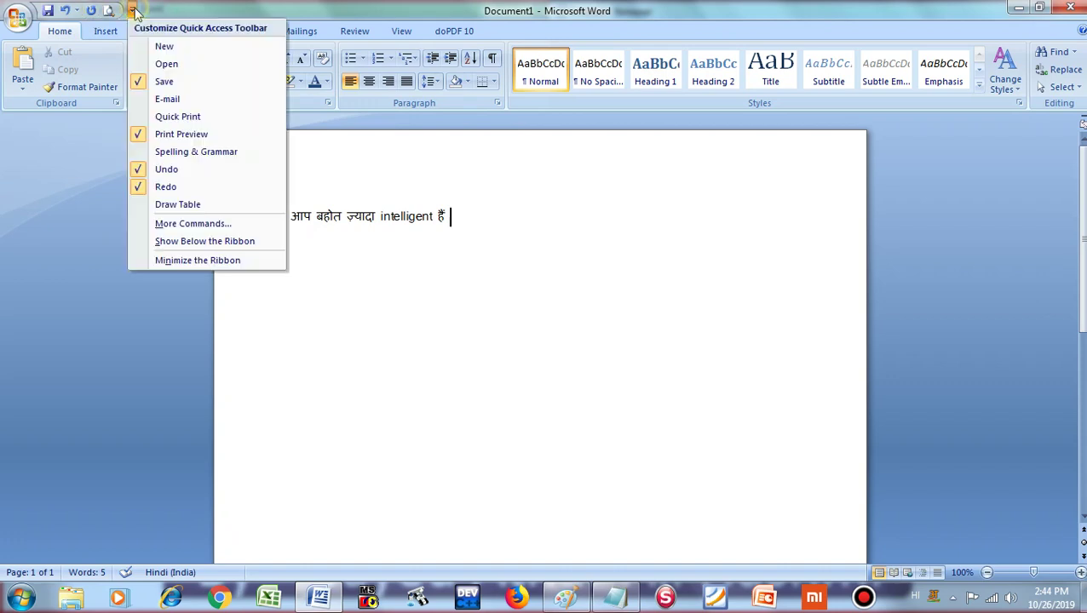
left_click(194, 224)
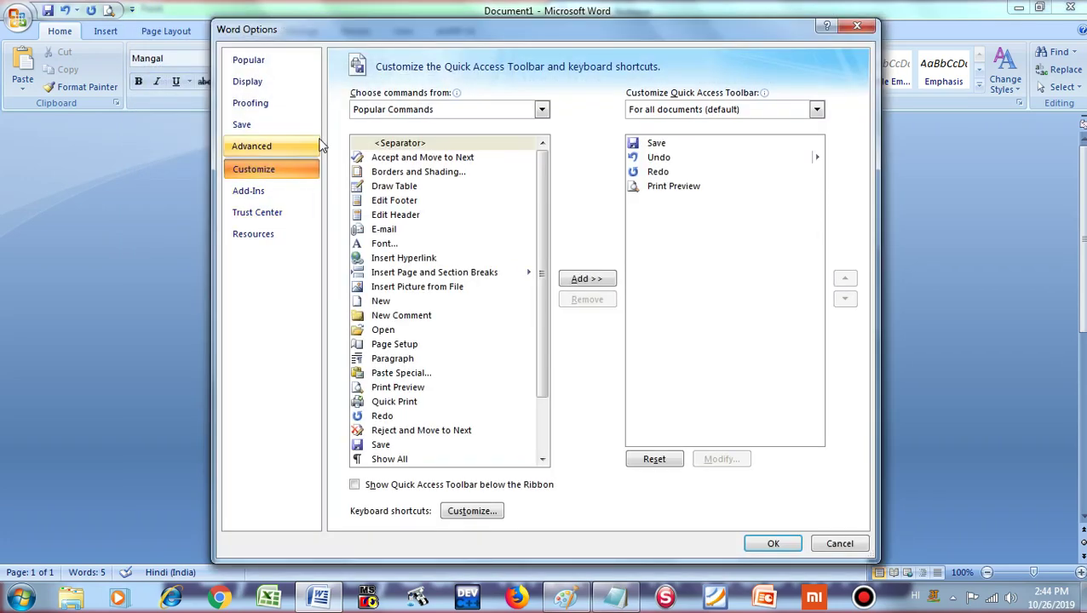
left_click(265, 85)
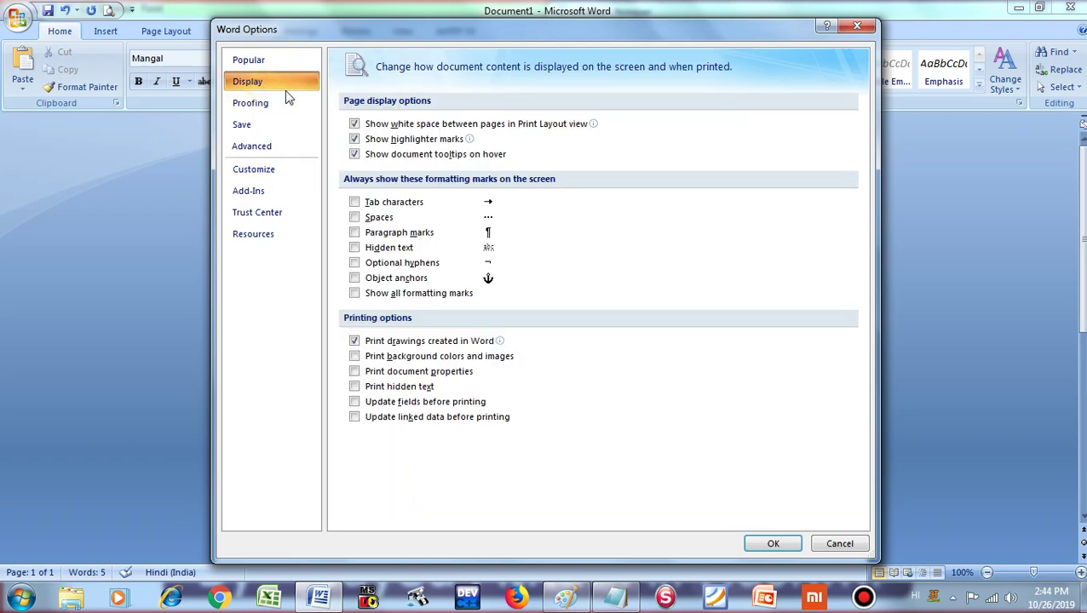
left_click(251, 60)
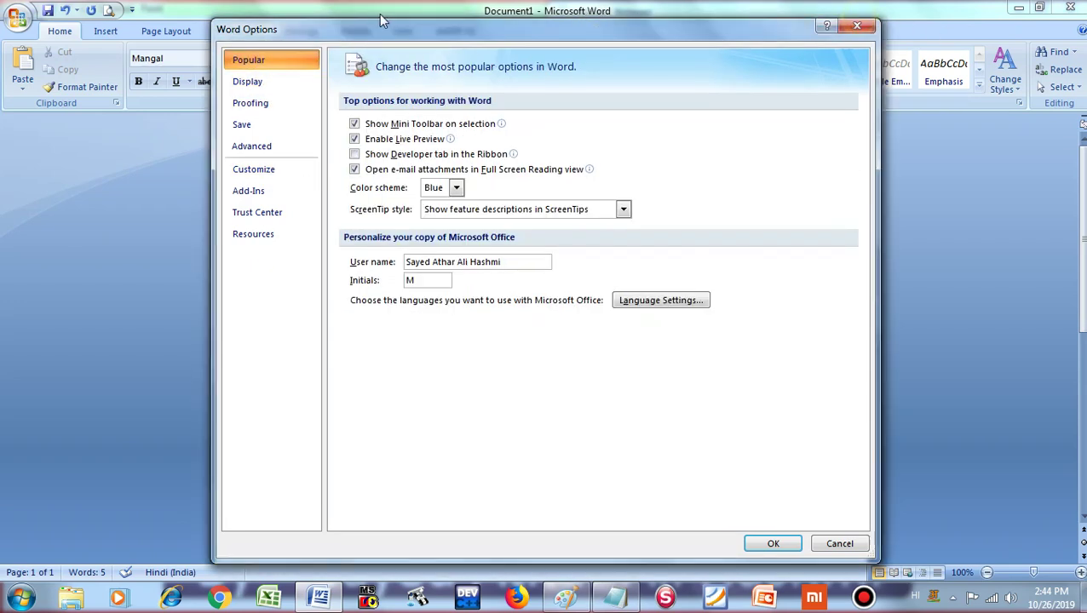
left_click(846, 27)
Step: Reopen Word Options from the Office button, browse every category through Resources, and Cancel
left_click(131, 10)
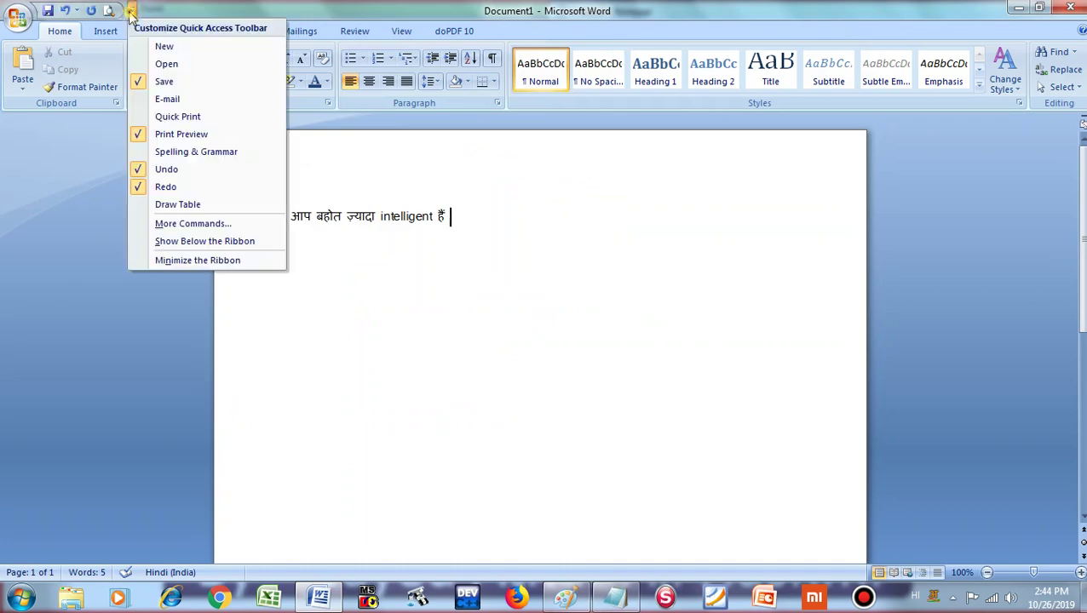
left_click(27, 19)
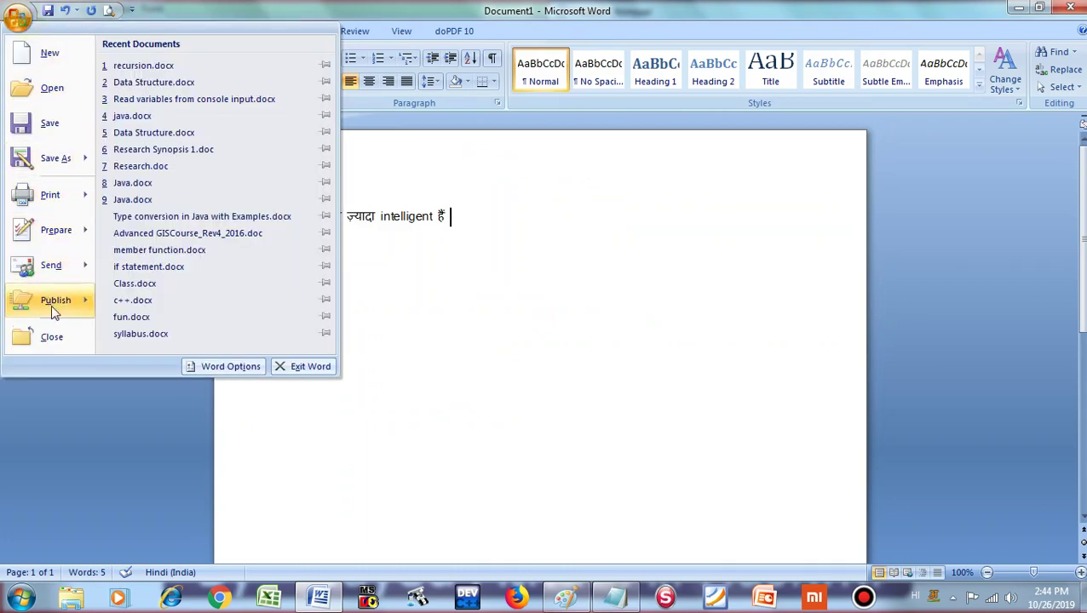
left_click(231, 369)
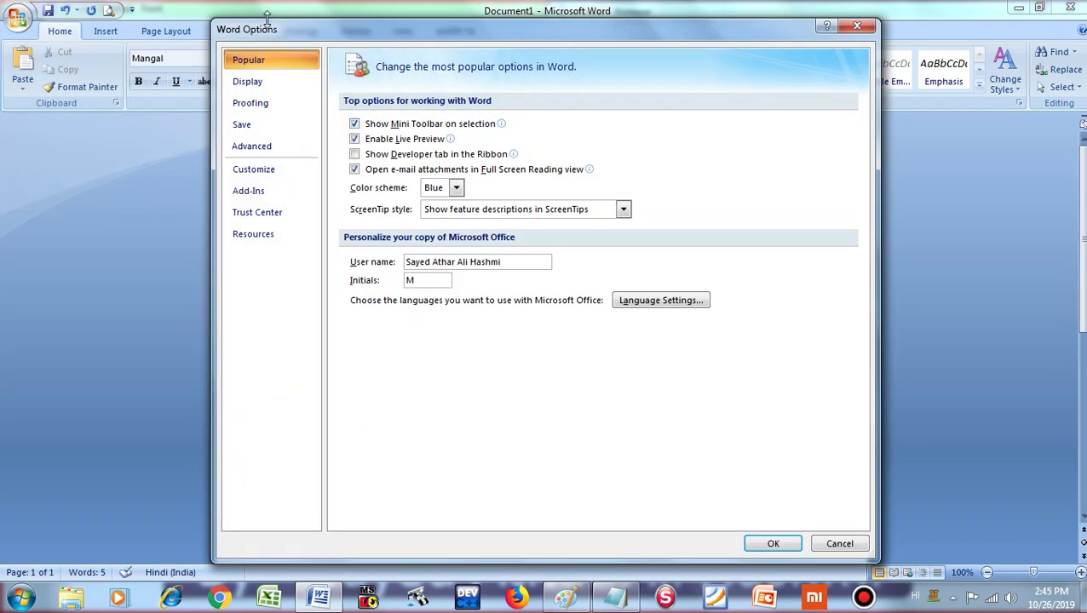
left_click(259, 82)
left_click(242, 124)
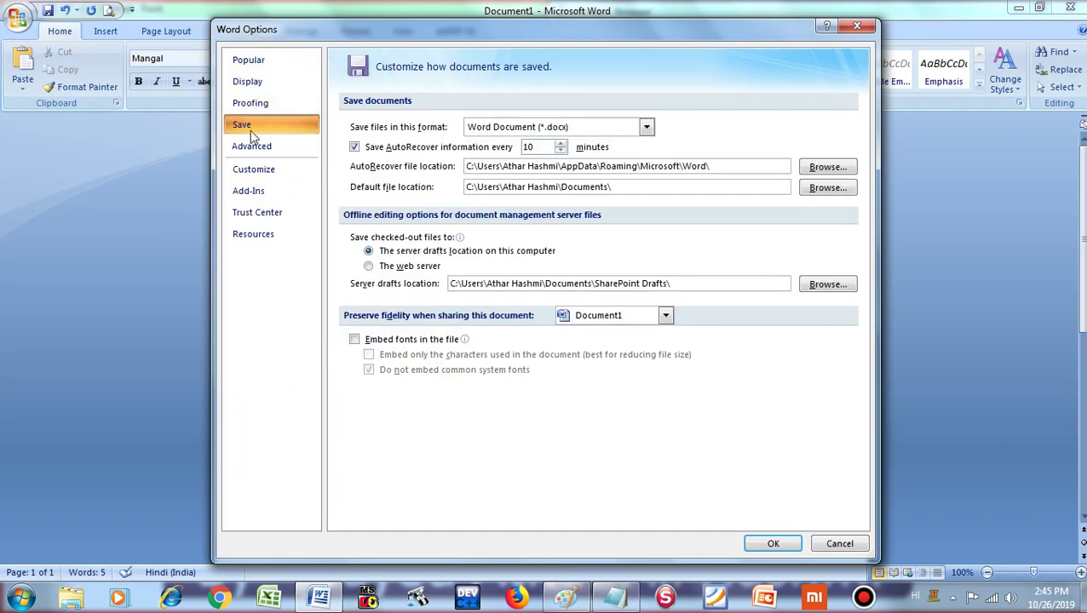
left_click(250, 104)
left_click(252, 145)
left_click(256, 171)
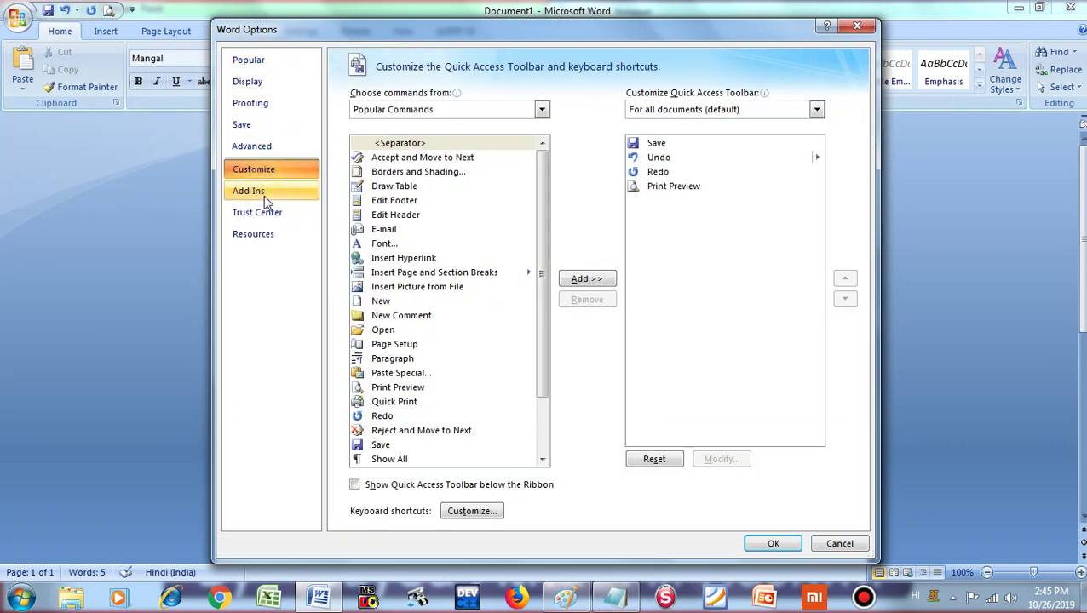
left_click(261, 218)
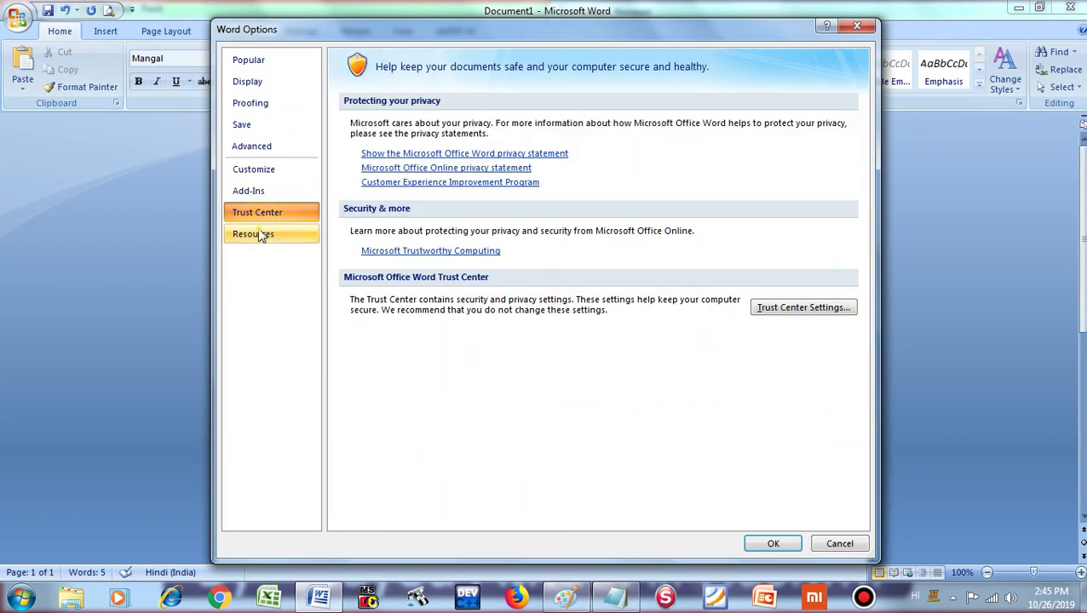
left_click(261, 233)
left_click(839, 545)
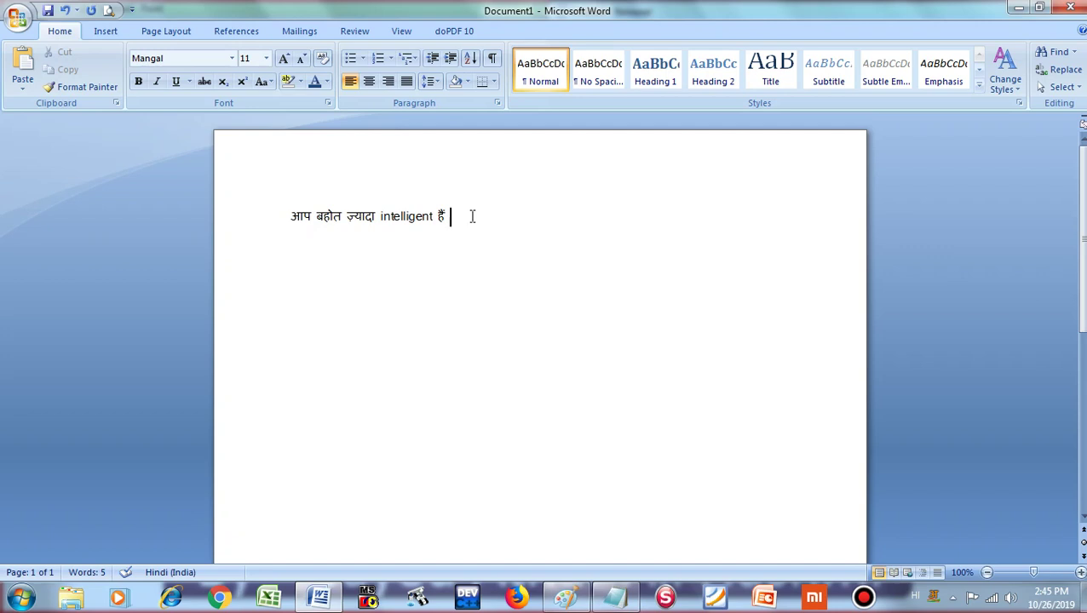
Step: Place the caret after आप, then browse the Insert, Page Layout (theme Colors) and References tabs
left_click(285, 215)
left_click(312, 216)
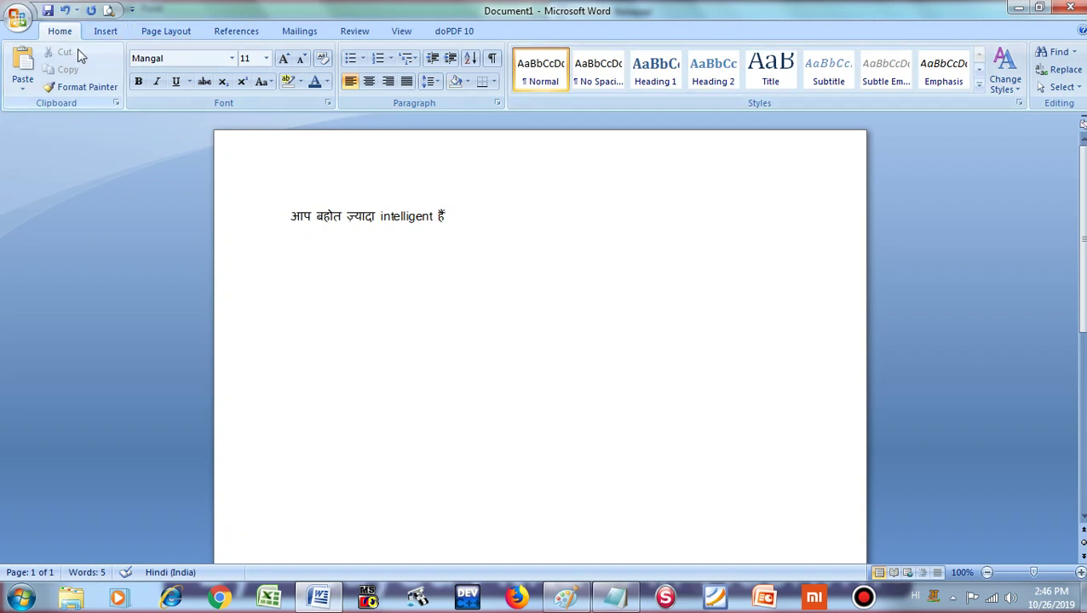
left_click(103, 35)
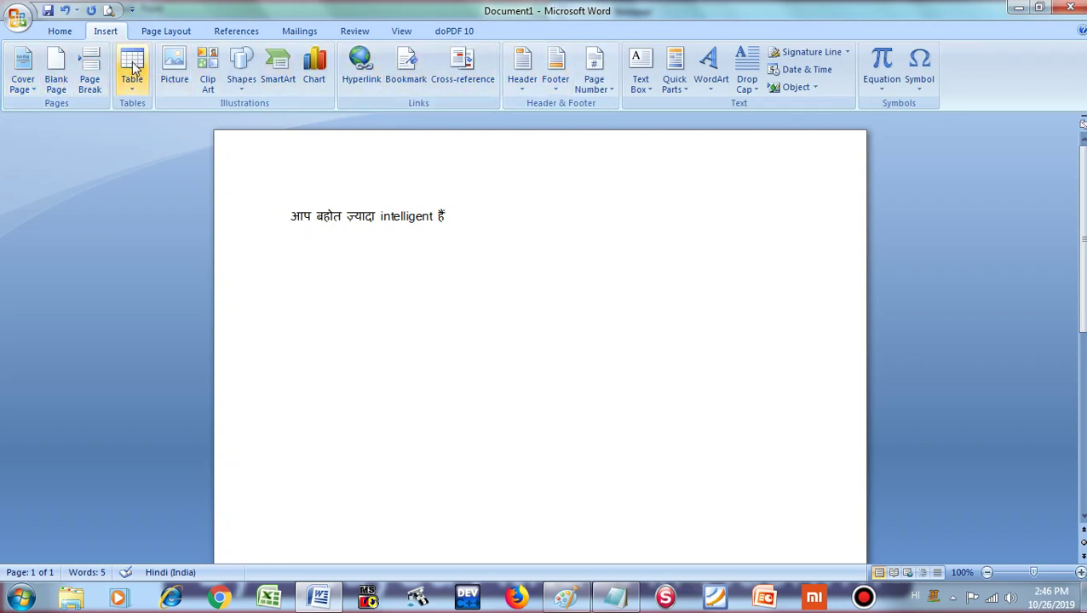
left_click(177, 33)
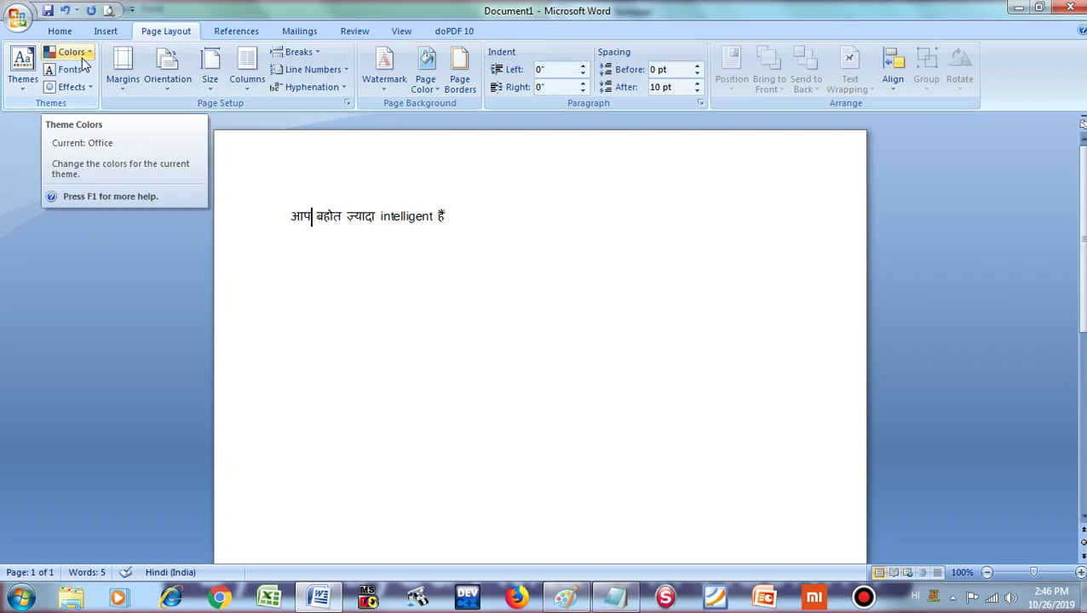
left_click(84, 58)
left_click(73, 53)
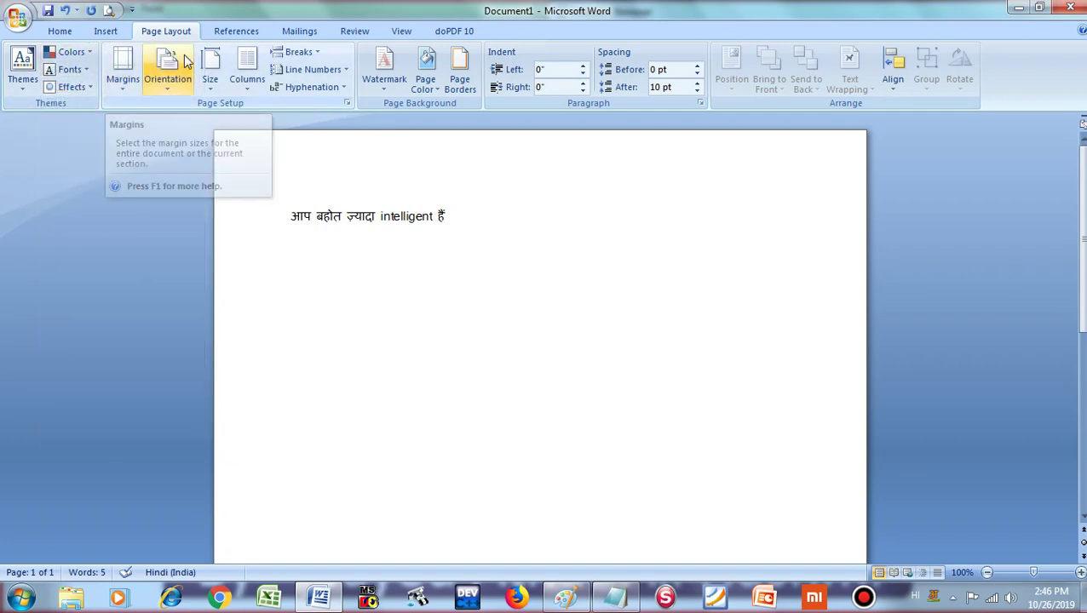
left_click(235, 32)
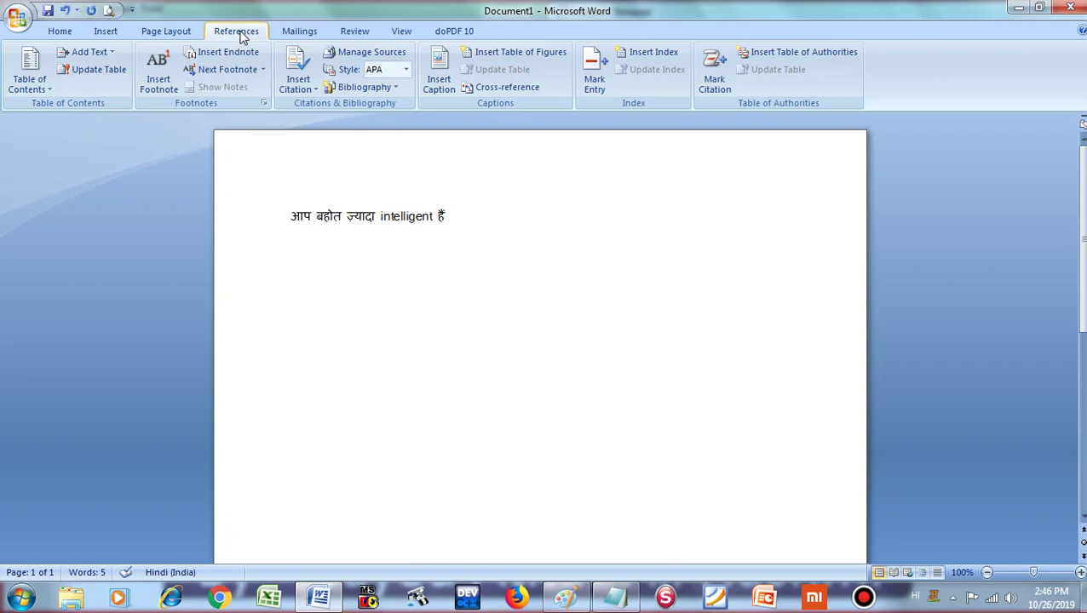
Step: Browse the Mailings and Review tabs, then show the View tab and zoom in on the page
left_click(300, 34)
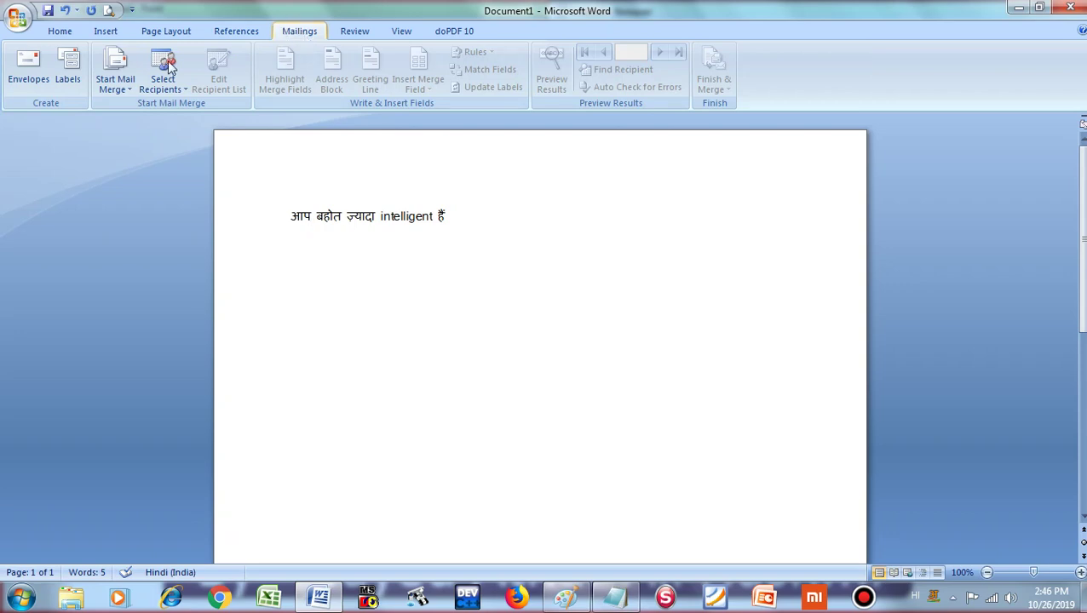
left_click(340, 32)
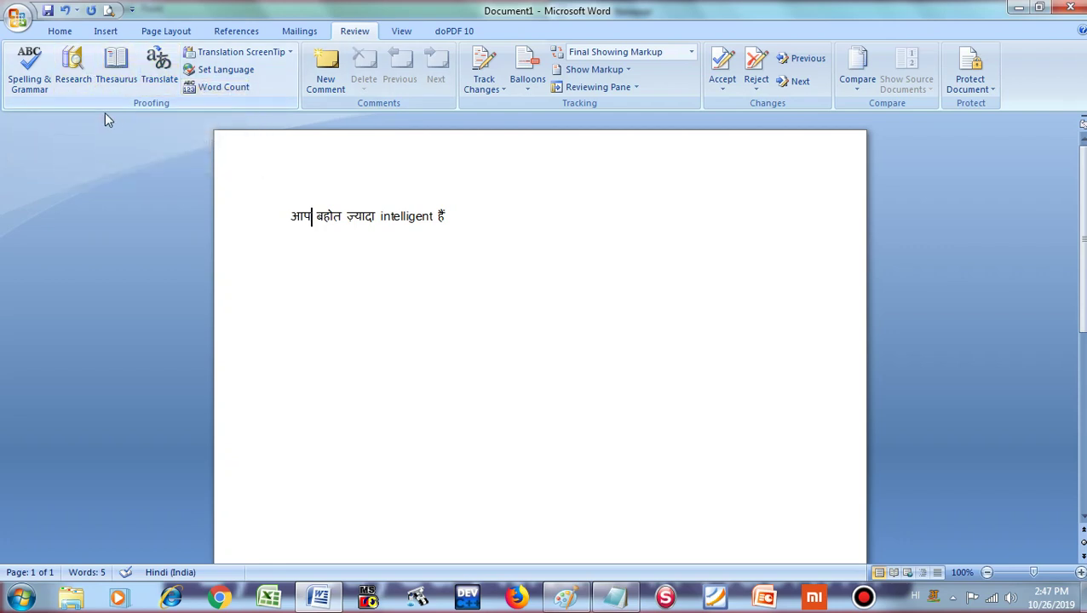
left_click(416, 34)
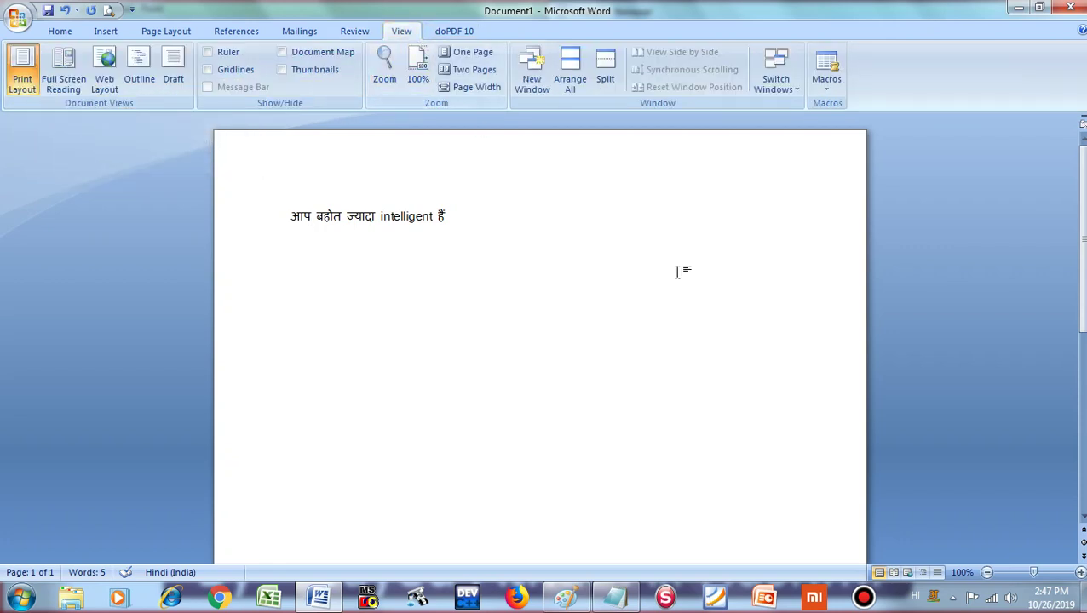
mouse_move(1033, 573)
left_mouse_down()
mouse_move(1047, 579)
mouse_move(1033, 578)
left_mouse_up()
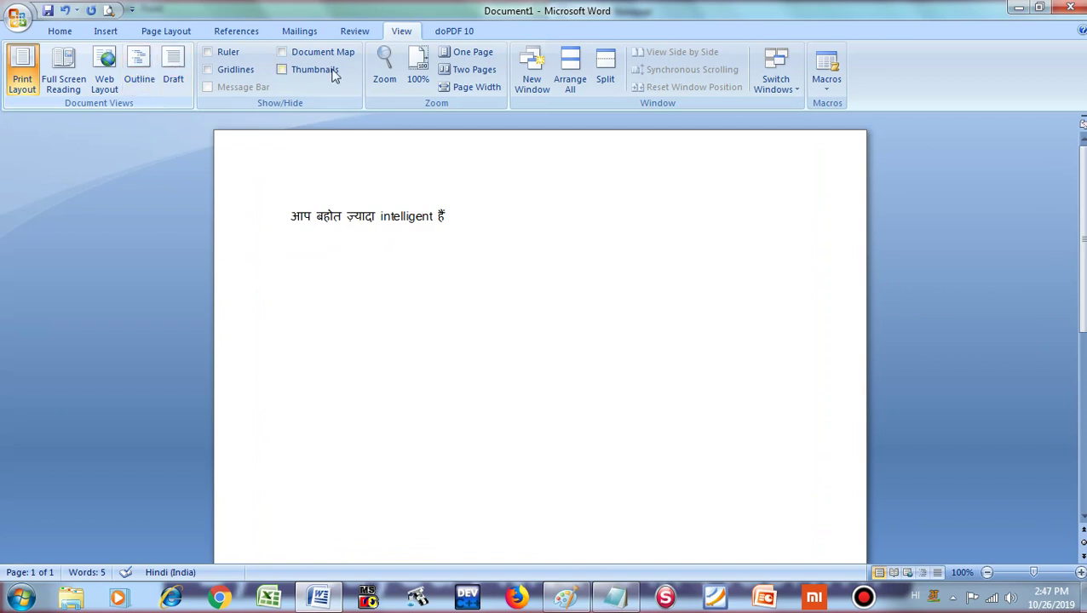
left_click(60, 80)
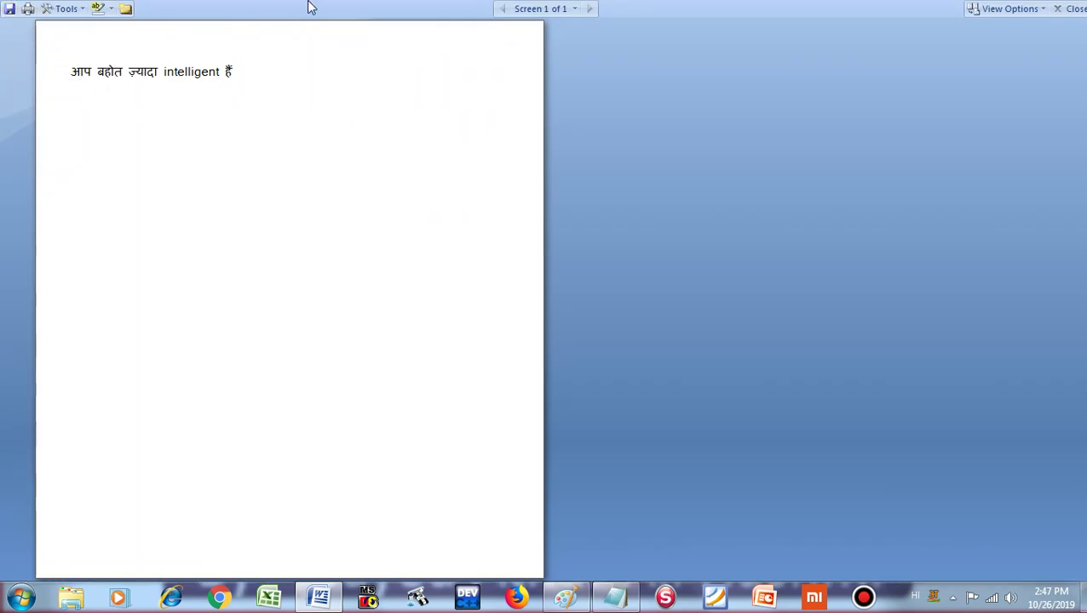
left_click(1069, 10)
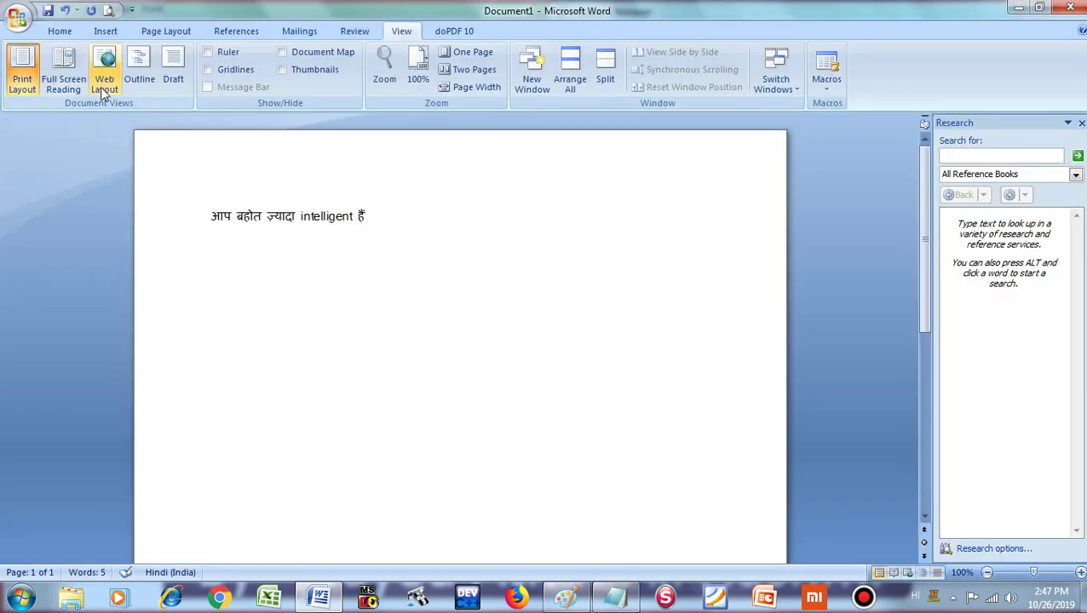
left_click(103, 82)
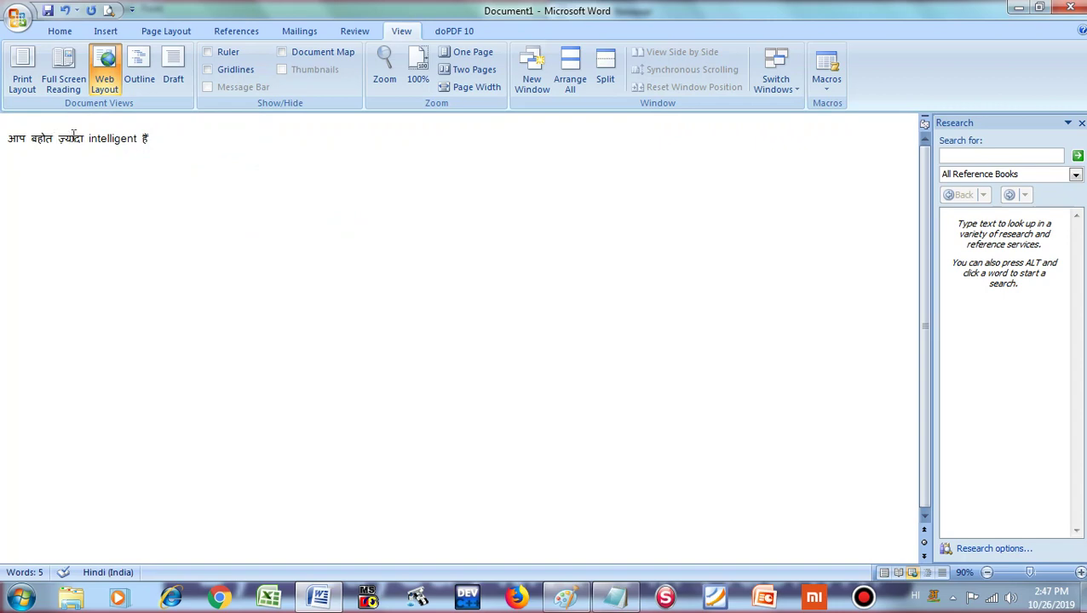
left_click(23, 75)
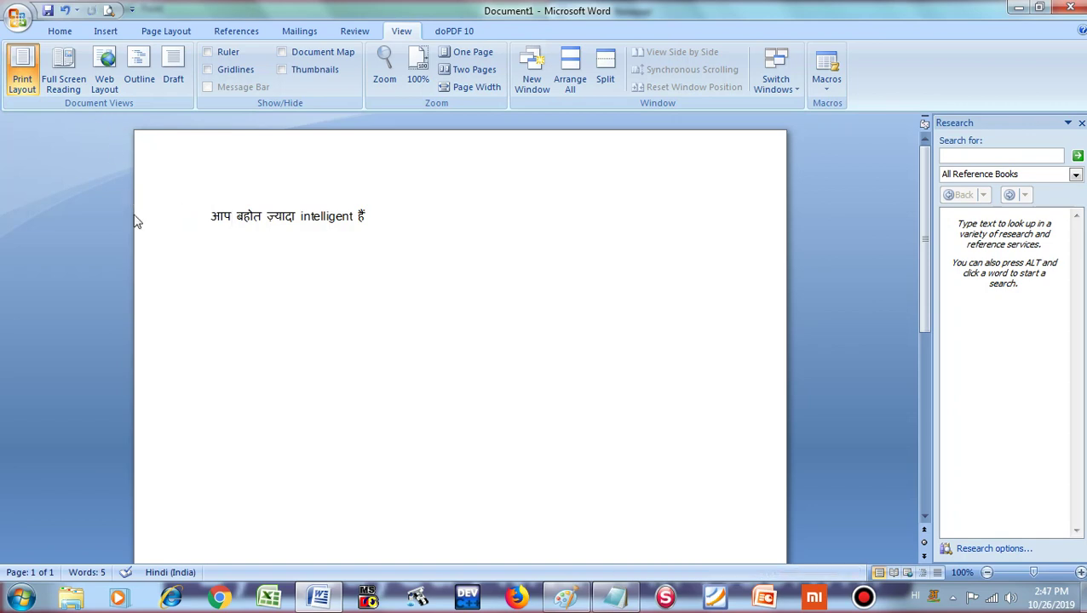
left_click(169, 228)
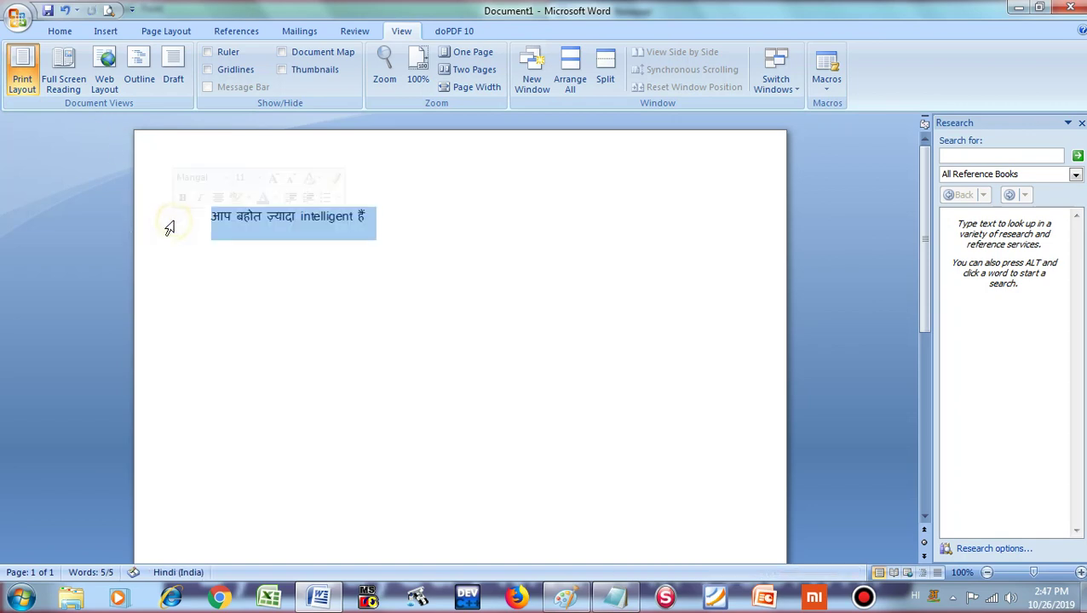
left_click(231, 229)
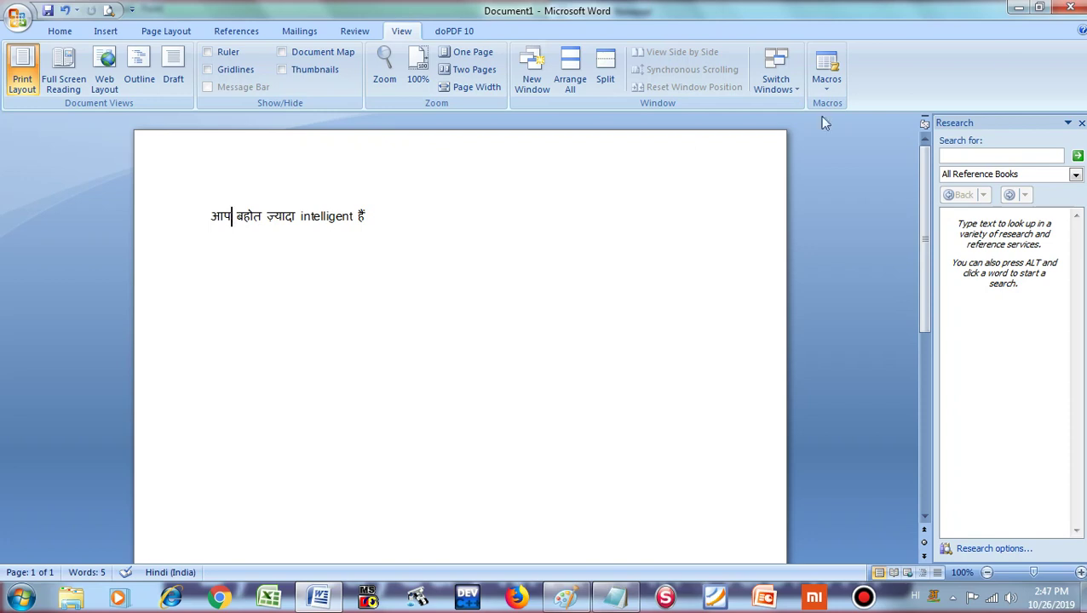
left_click(1080, 122)
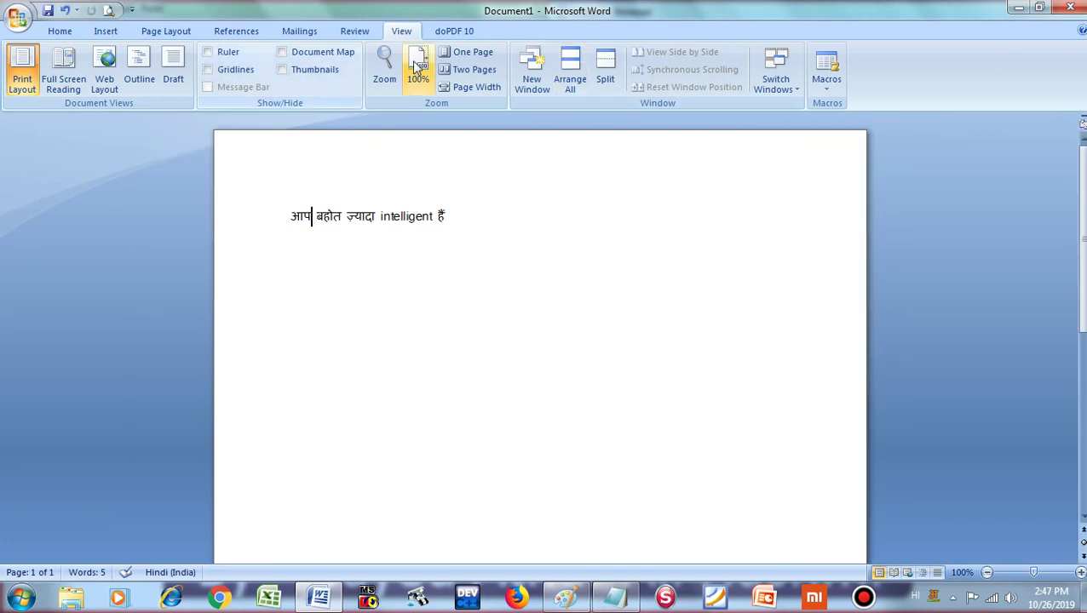
Step: Look over the doPDF 10 tab, open and dismiss the Office menu, then return to Home
left_click(443, 32)
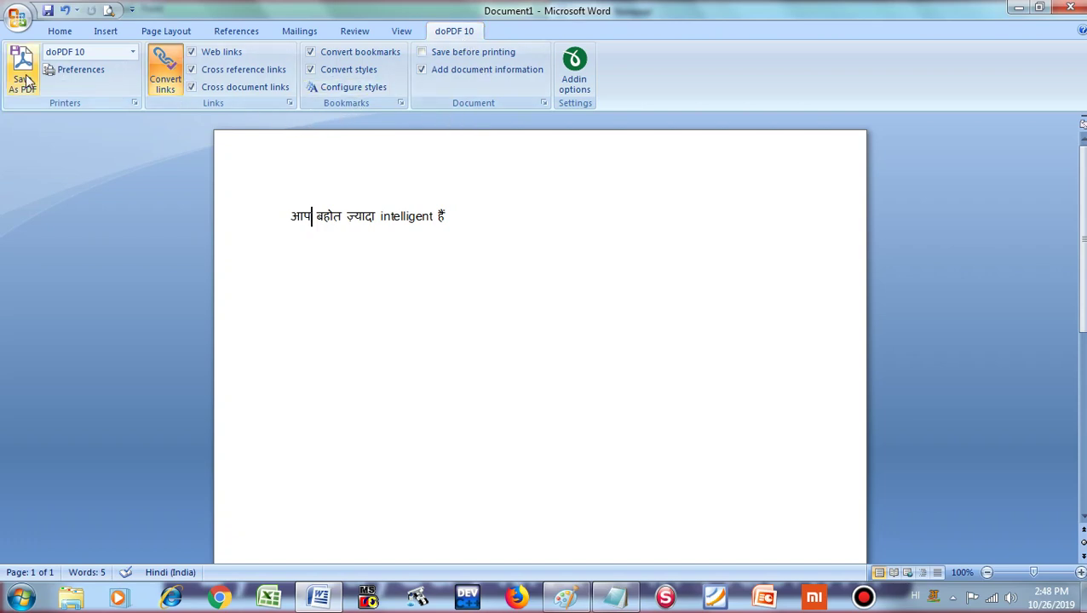
left_click(17, 17)
left_click(375, 231)
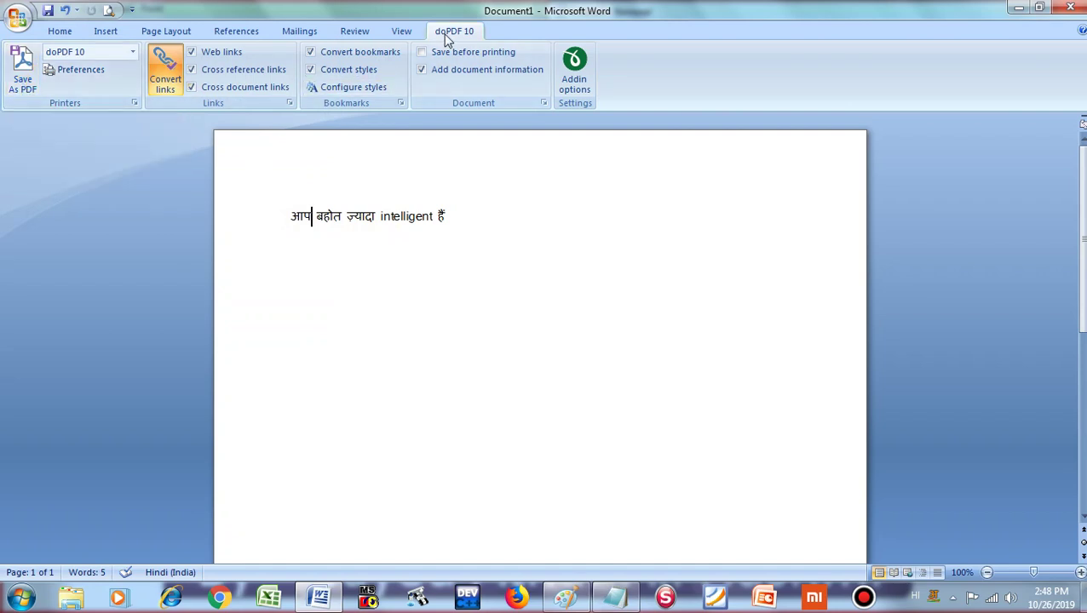
left_click(58, 32)
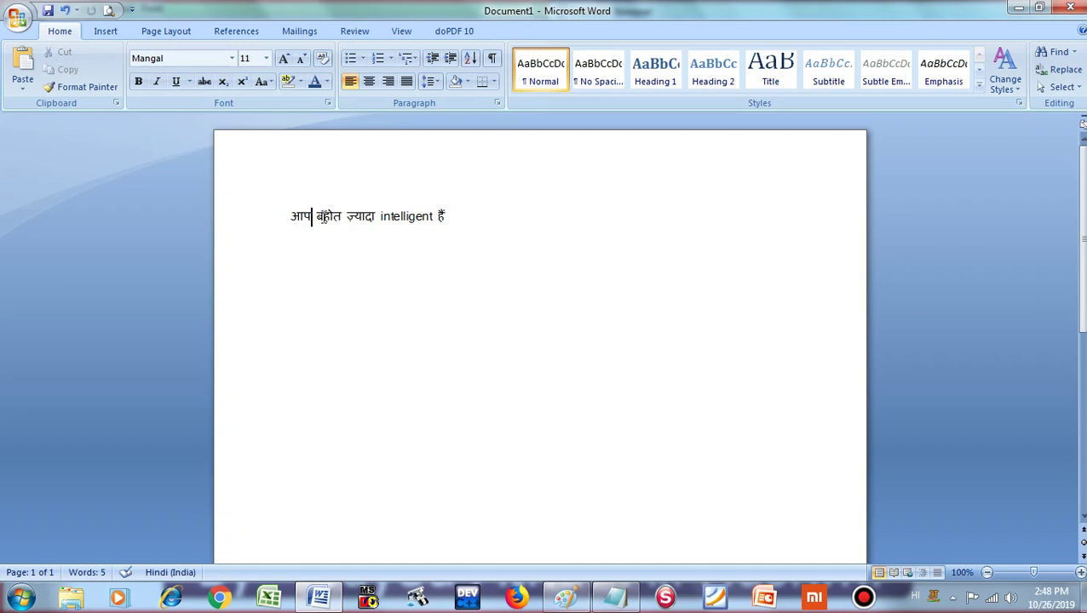
Step: Set the whole sentence in Arial Unicode MS by typing the name into the Font box
scroll(310, 228, "up", 5)
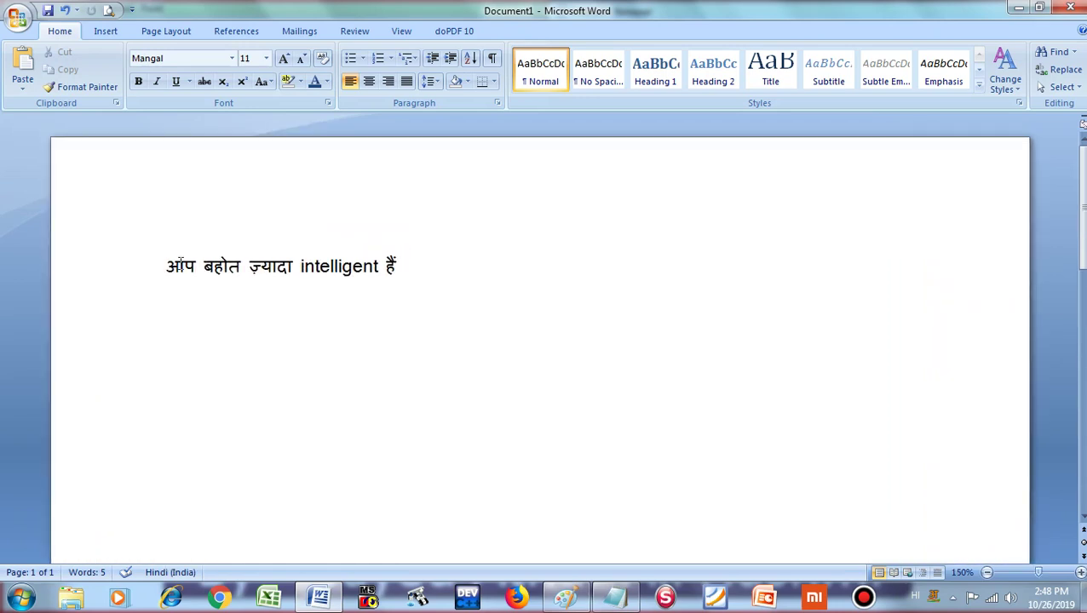
left_click(136, 273)
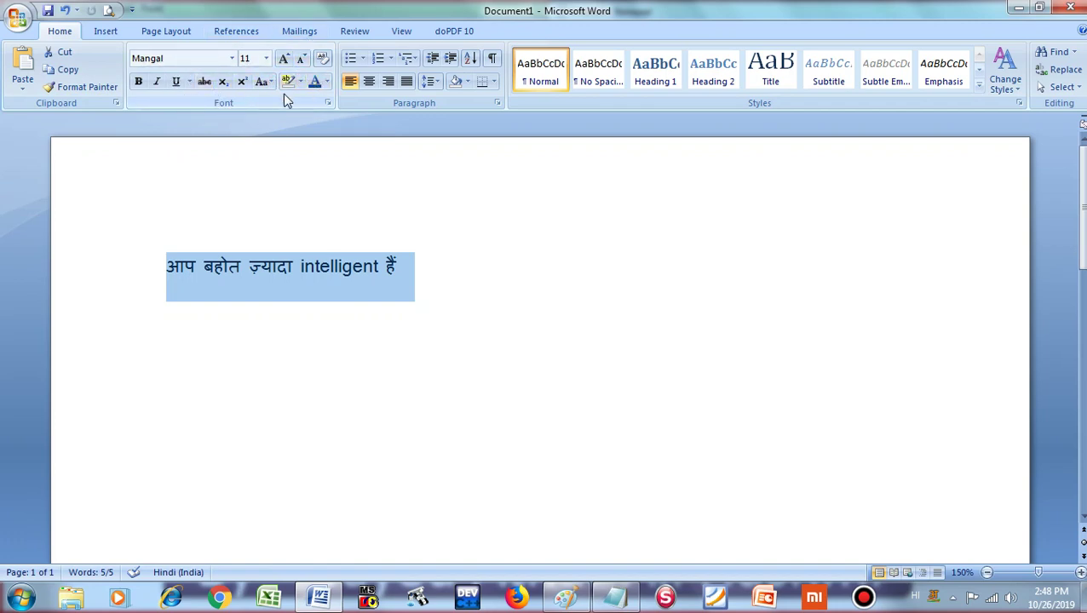
left_click(213, 60)
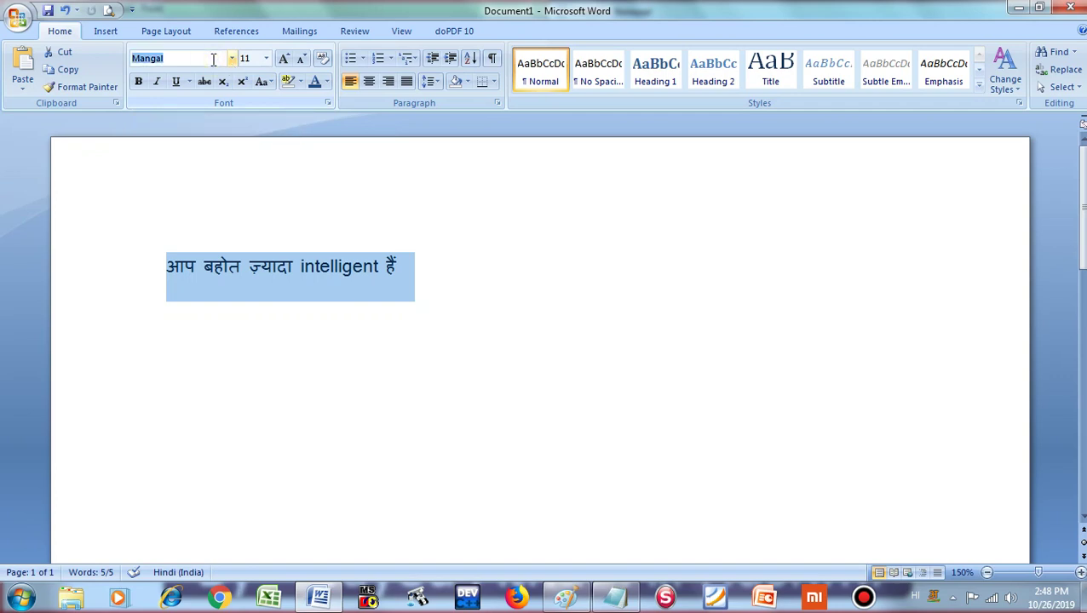
type("ari")
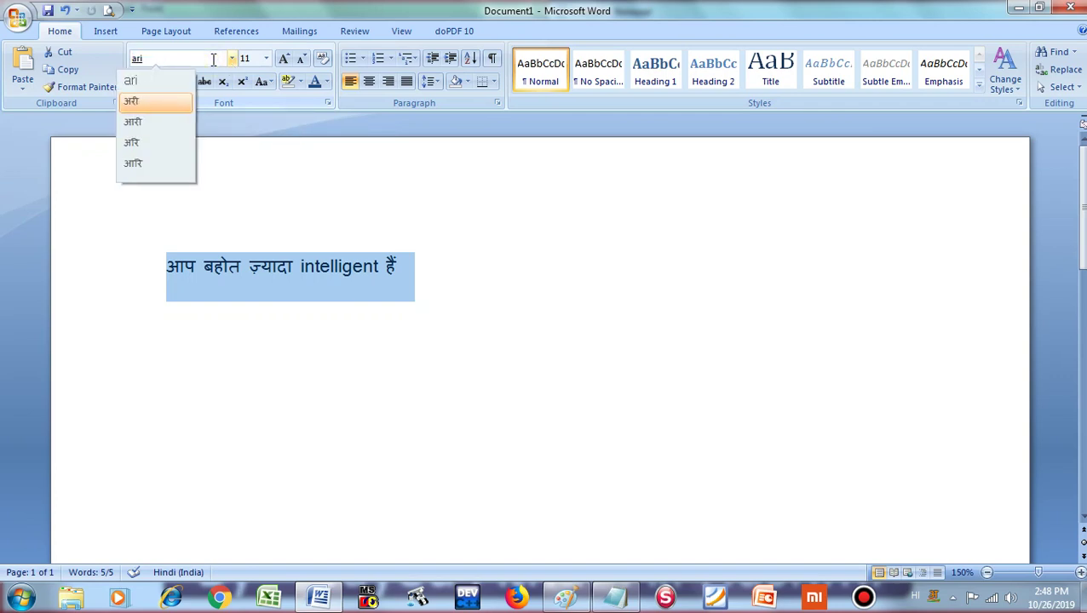
key("BackSpace")
key("BackSpace")
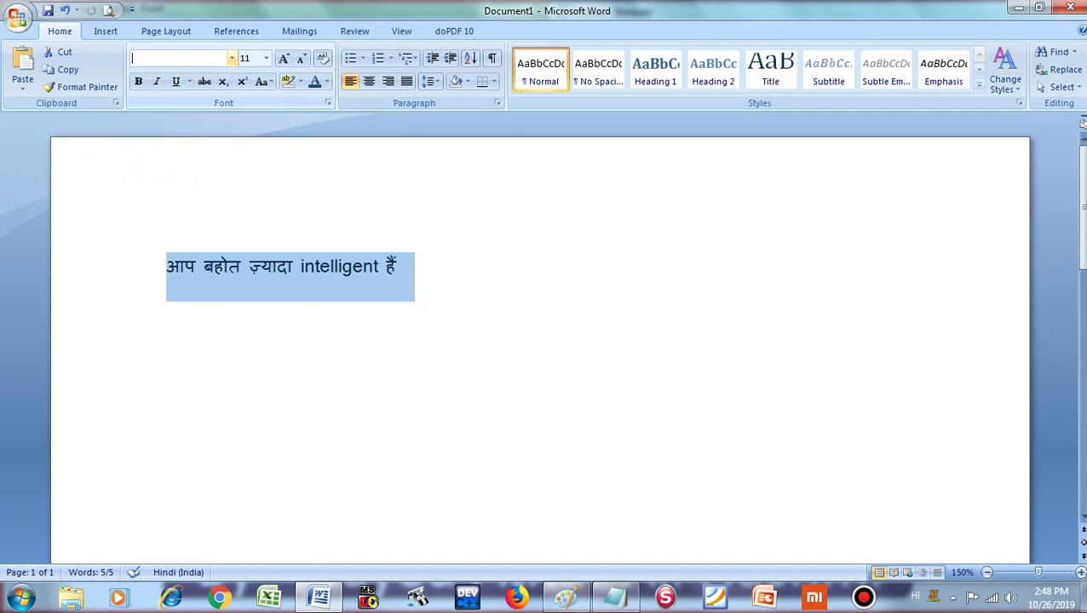
type("arial")
key("BackSpace")
type("l Unicode MS")
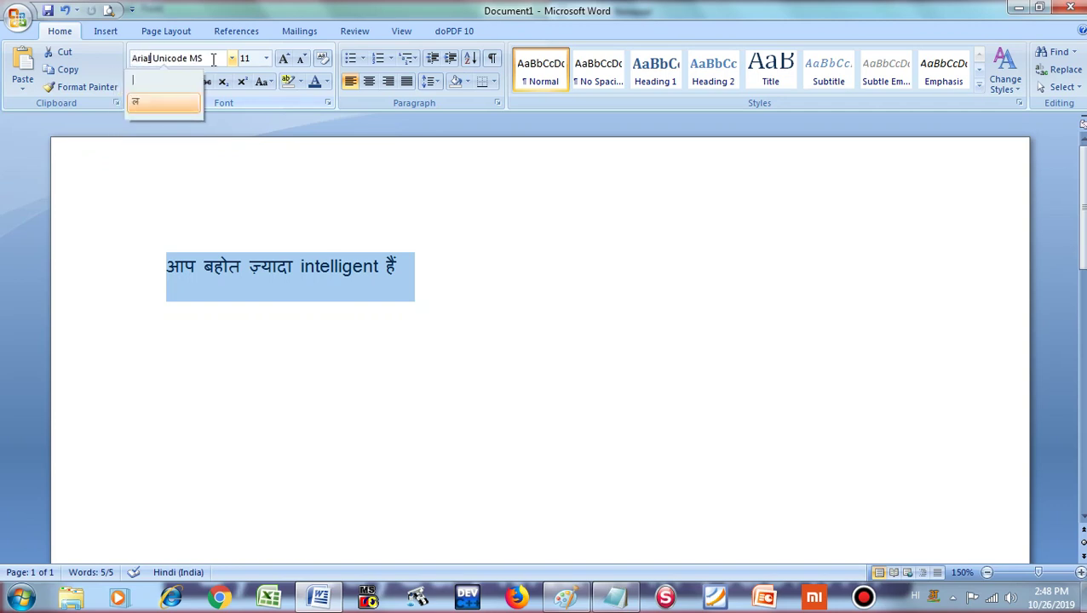
key("space")
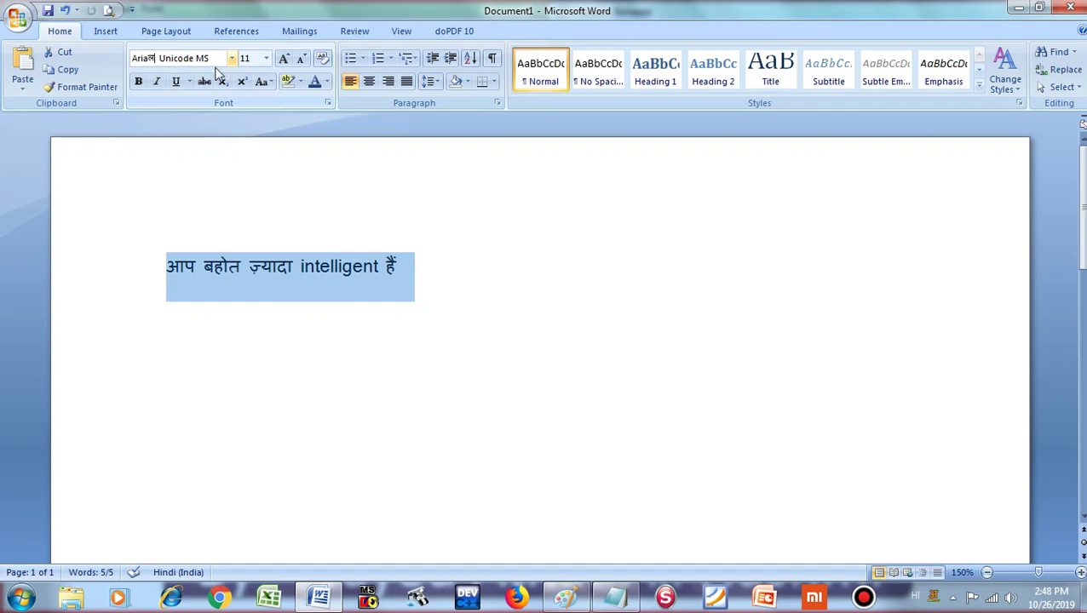
key("BackSpace")
key("alt+shift")
type("l")
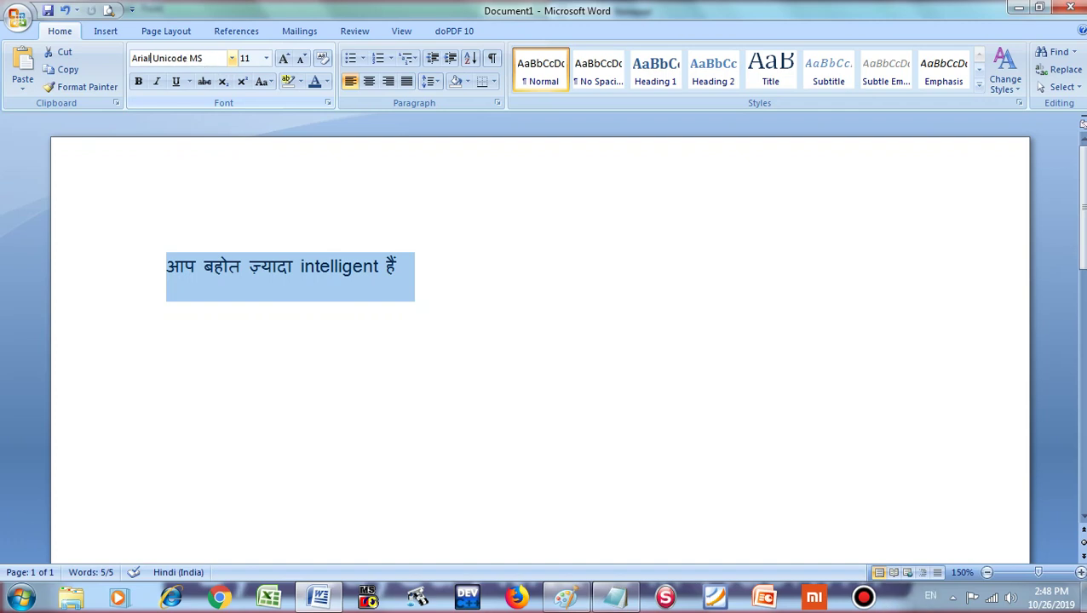
key("Return")
Step: Apply Mangal (Headings) to the first three Hindi words
scroll(215, 281, "up", 11)
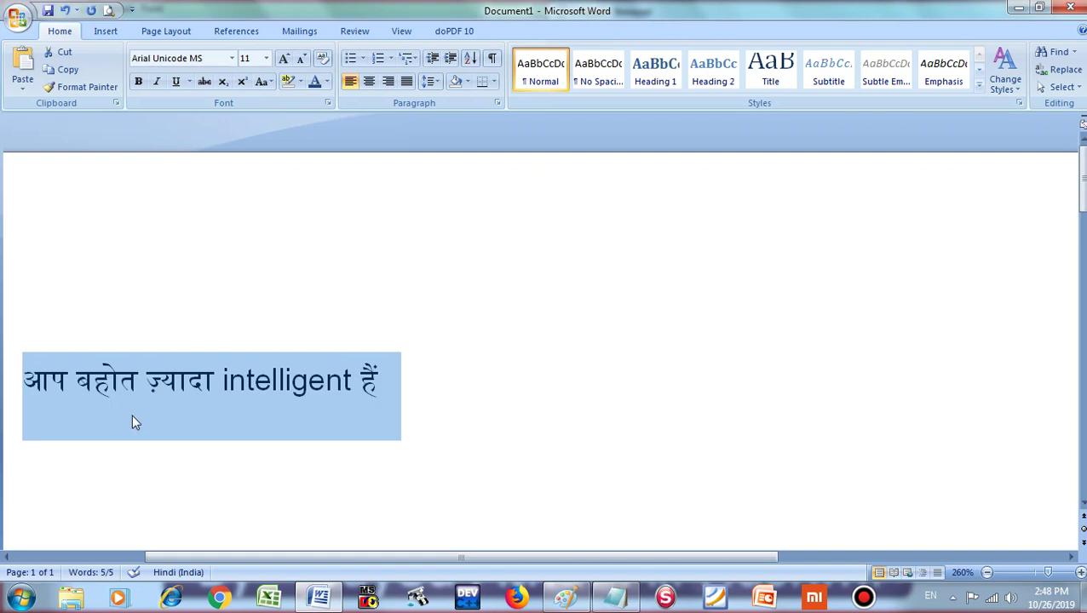
left_click_drag(206, 556, 140, 551)
left_click(213, 450)
left_click(156, 384)
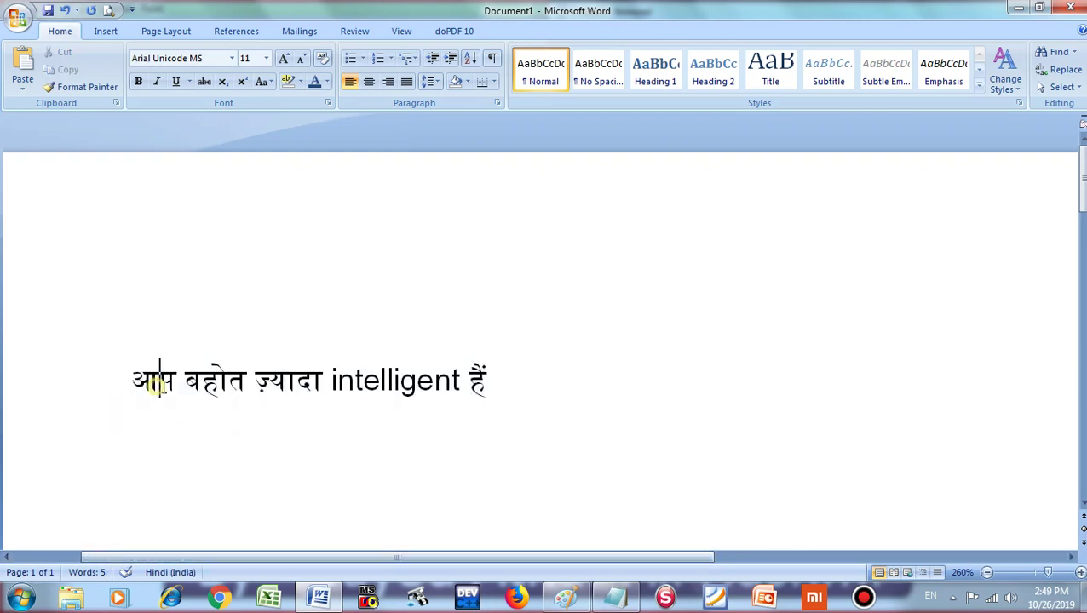
left_click_drag(157, 384, 331, 384)
left_click(231, 58)
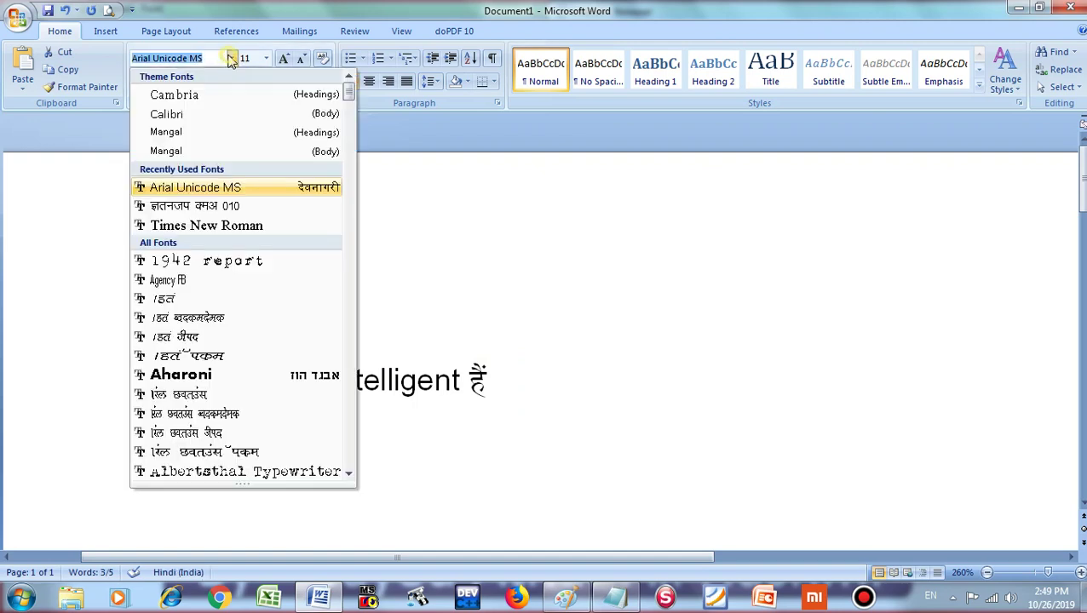
left_click(170, 132)
left_click(161, 353)
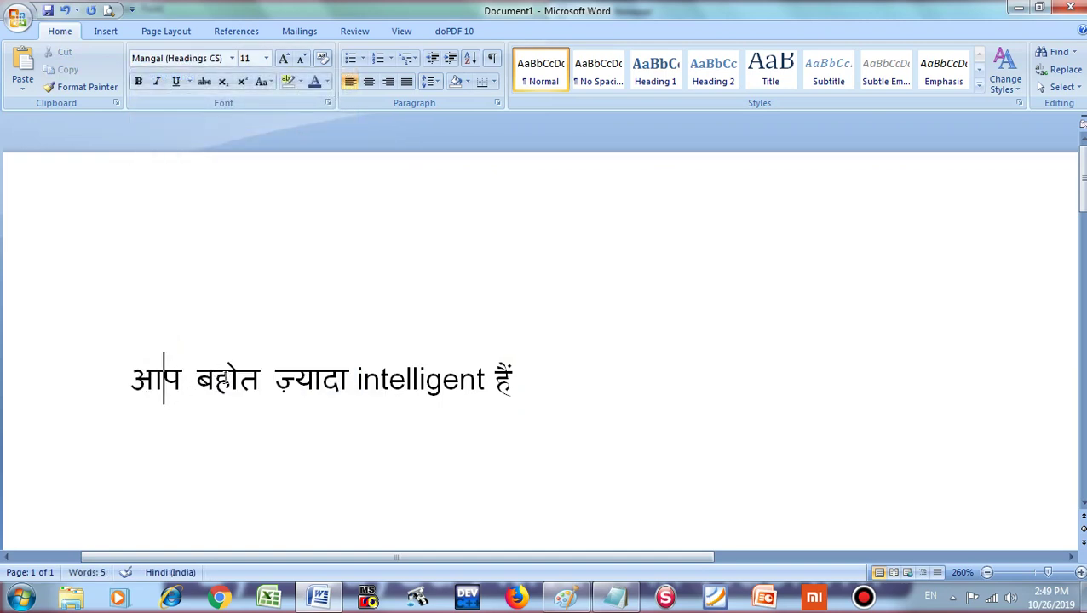
Step: Set the whole line in Calibri (Body), keeping size 11
left_click(112, 358)
left_click(232, 58)
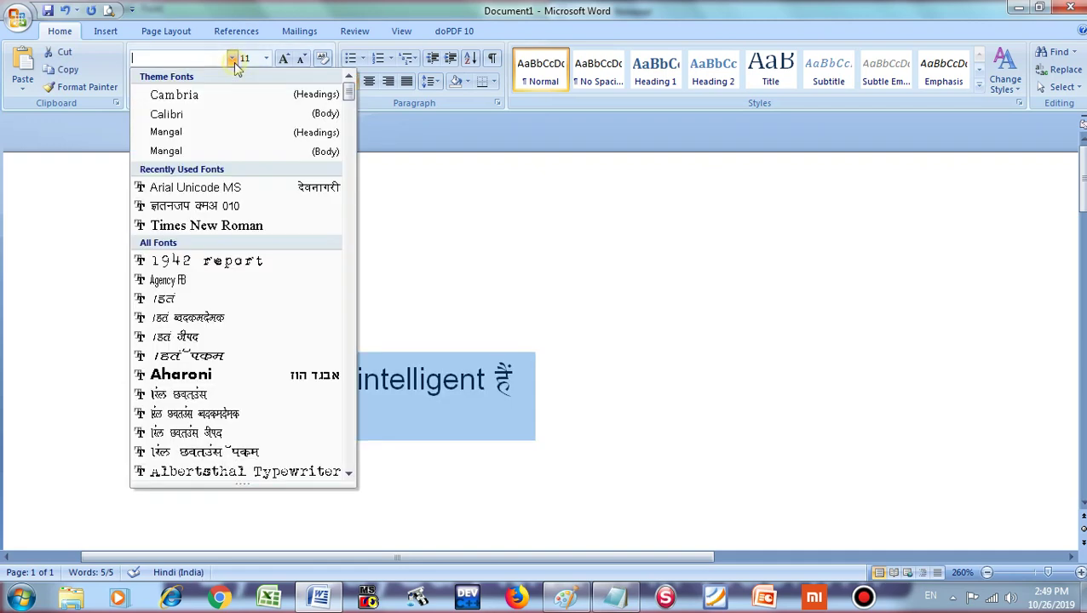
left_click(223, 113)
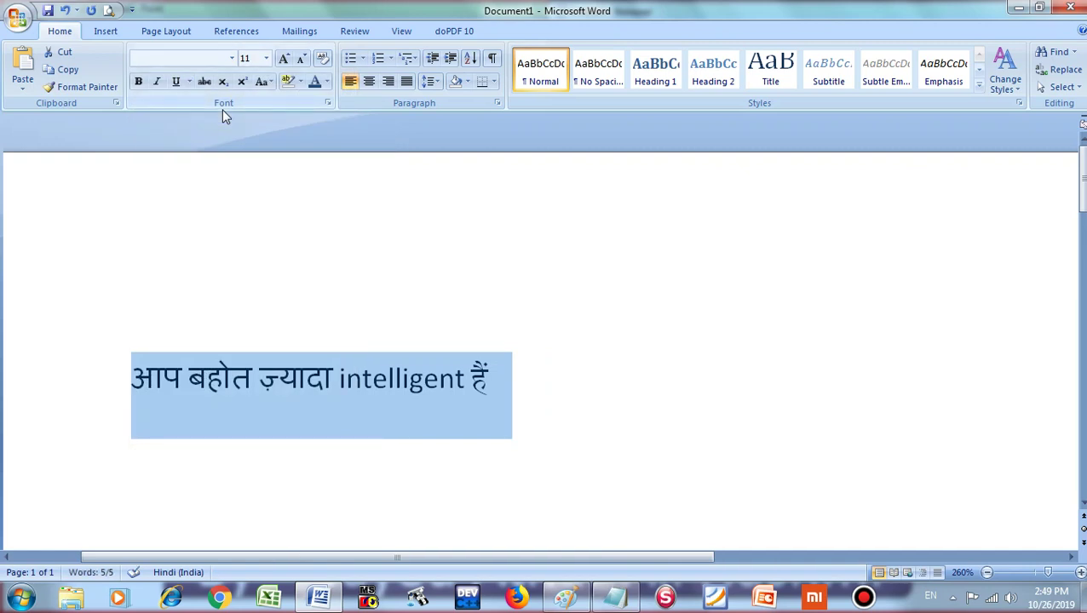
left_click(267, 61)
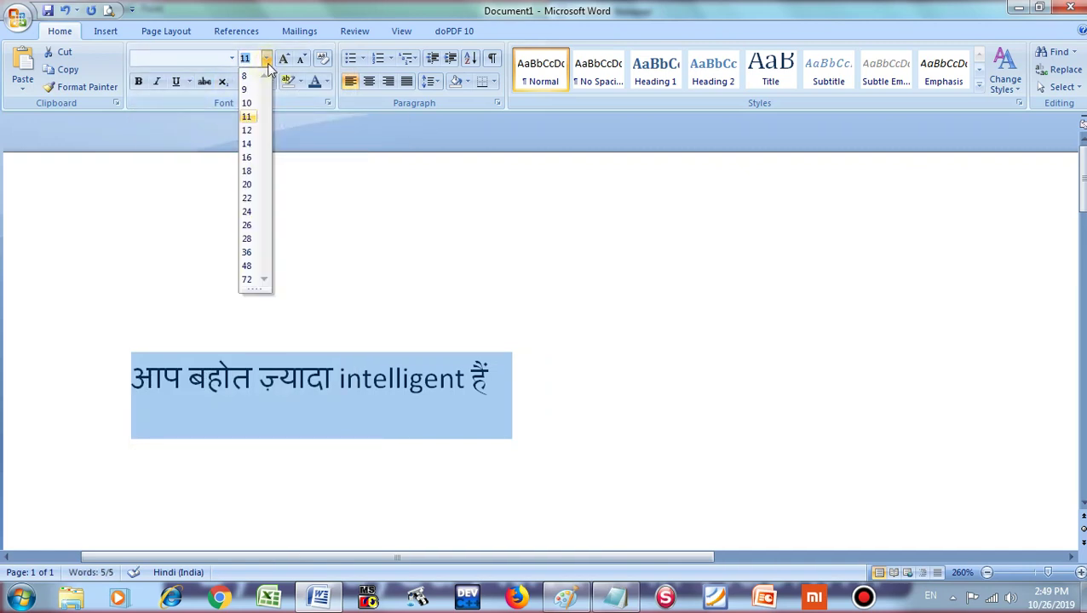
left_click(502, 362)
left_click(507, 366)
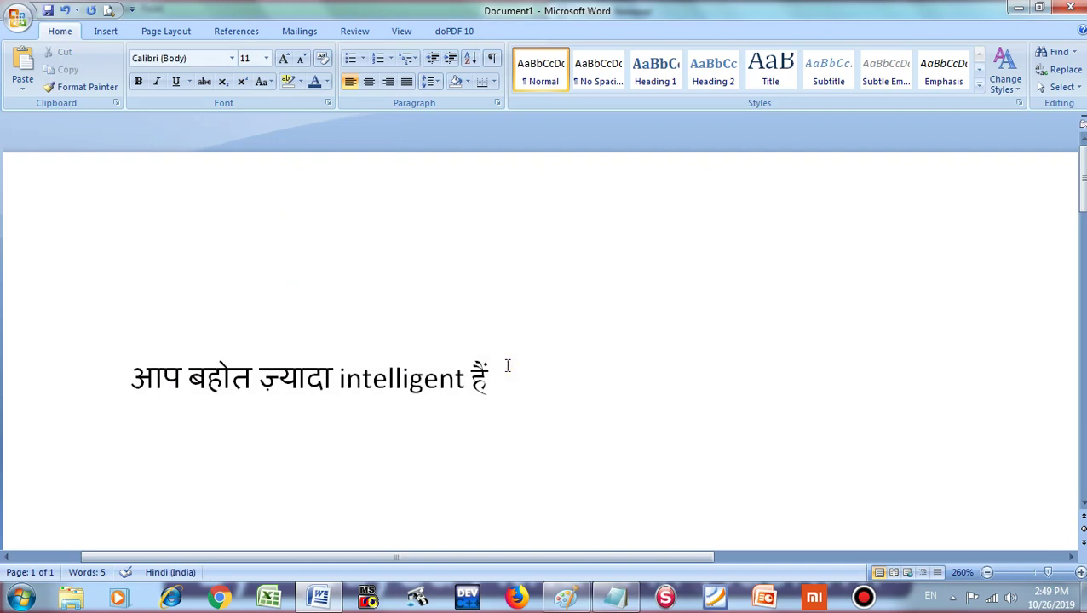
Step: Add the word लिपि to the sentence and set the line in Arial
type("lipi")
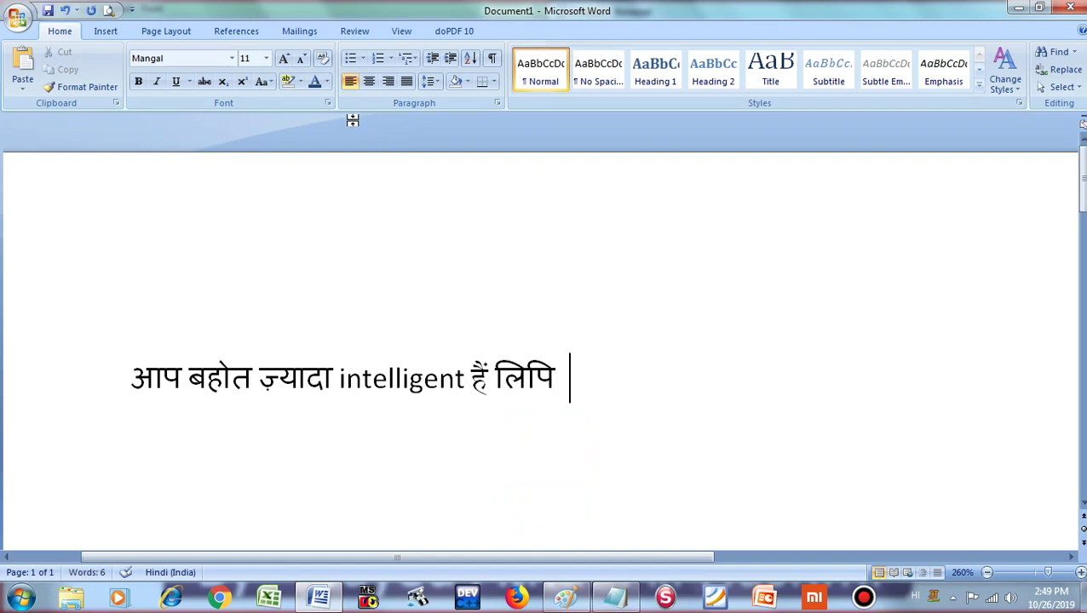
left_click(50, 376)
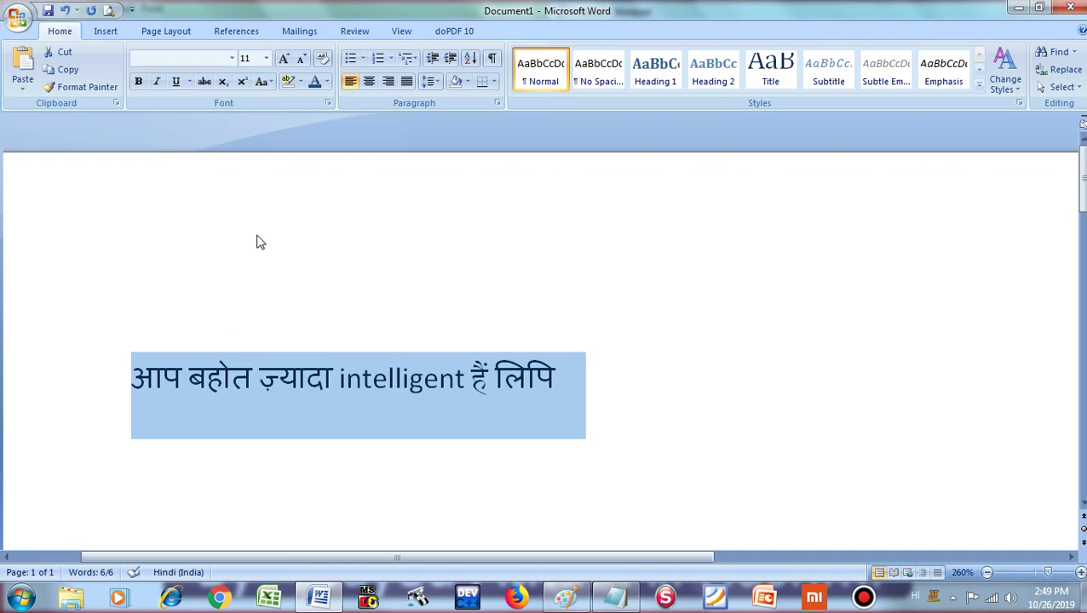
left_click(232, 58)
scroll(202, 320, "down", 10)
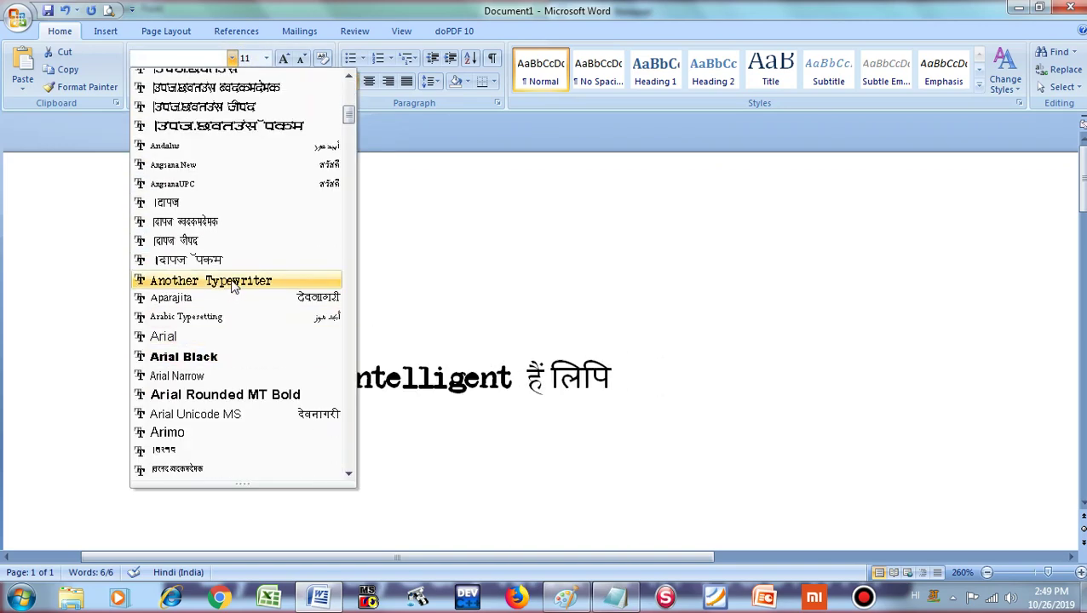
left_click(234, 338)
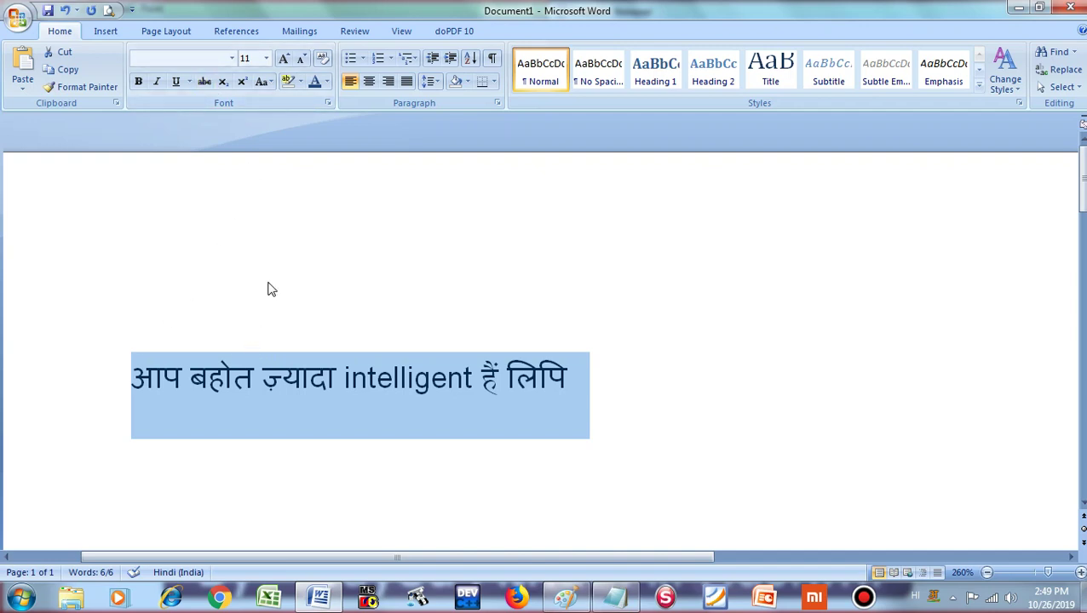
Step: Start a new empty line below the sentence and turn on the rulers
left_click(266, 58)
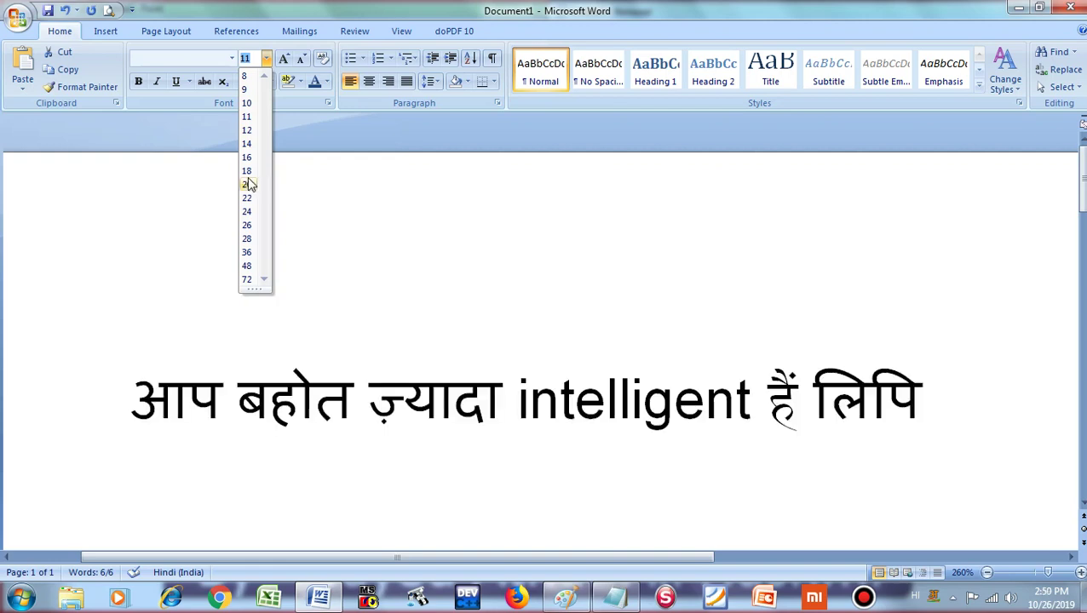
left_click(356, 224)
left_click(640, 368)
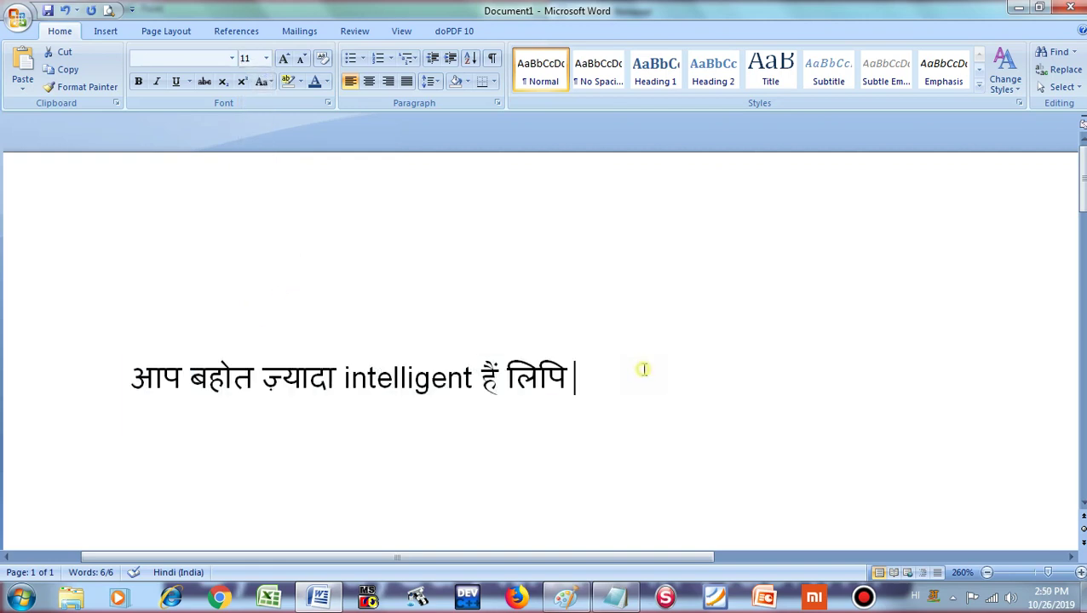
key("Return")
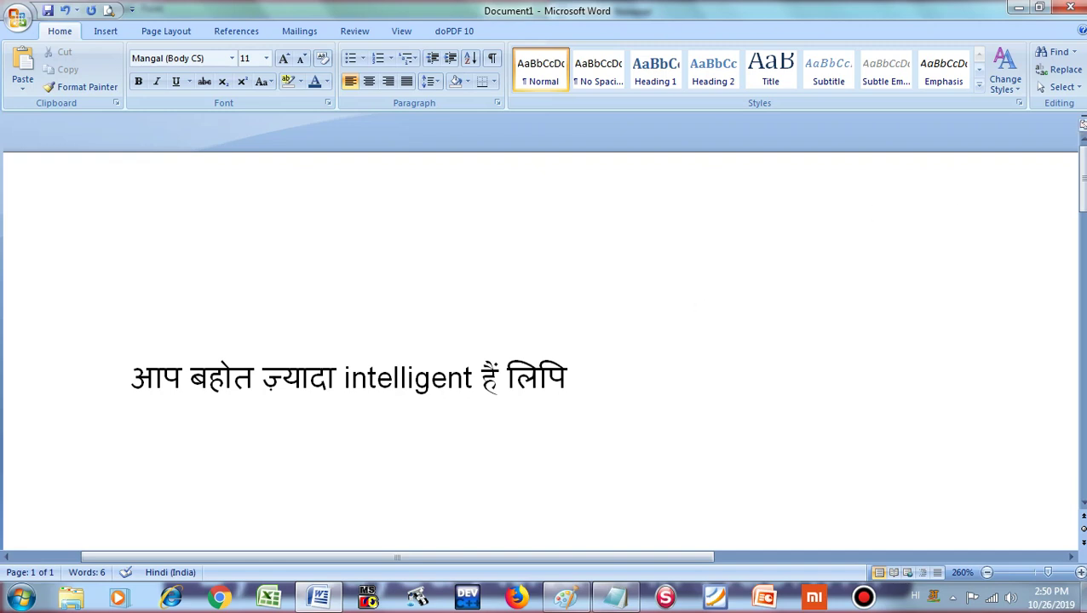
left_click(1081, 124)
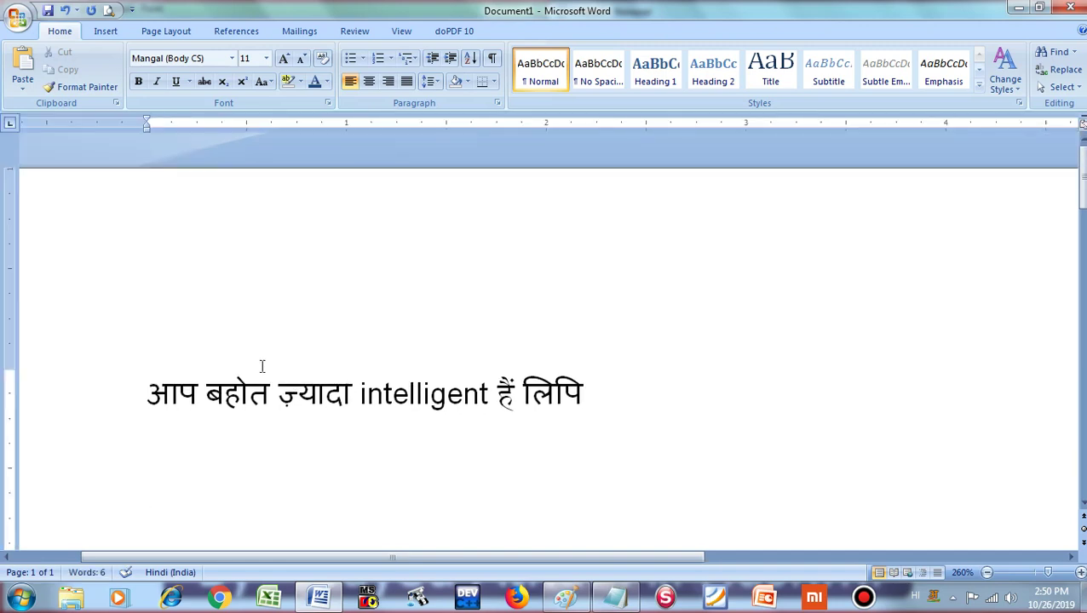
type("a")
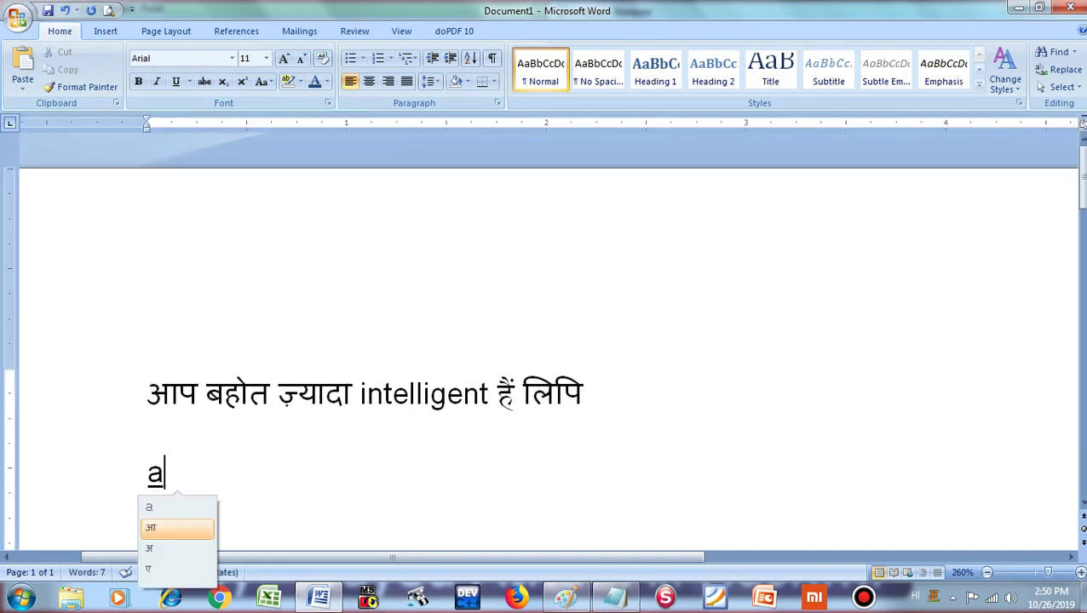
left_click(174, 520)
key("BackSpace")
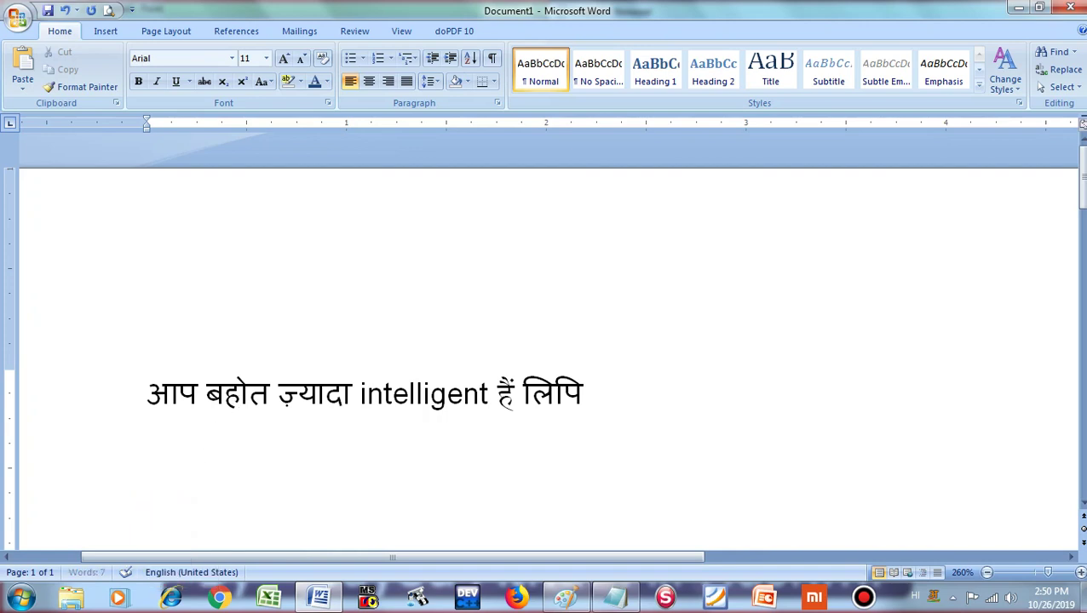
type("A")
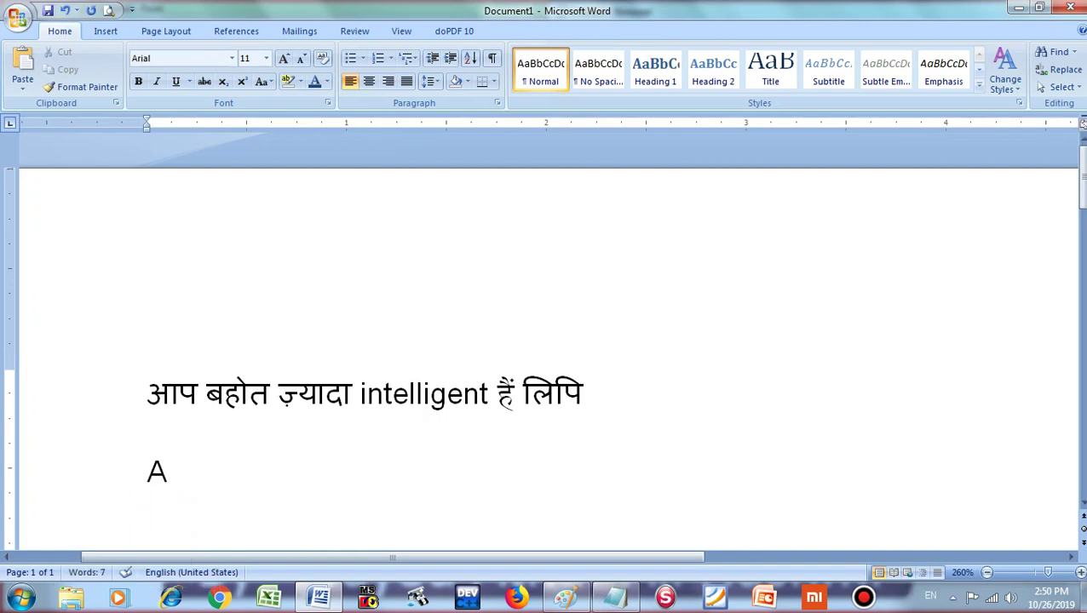
left_click(94, 477)
left_click(266, 58)
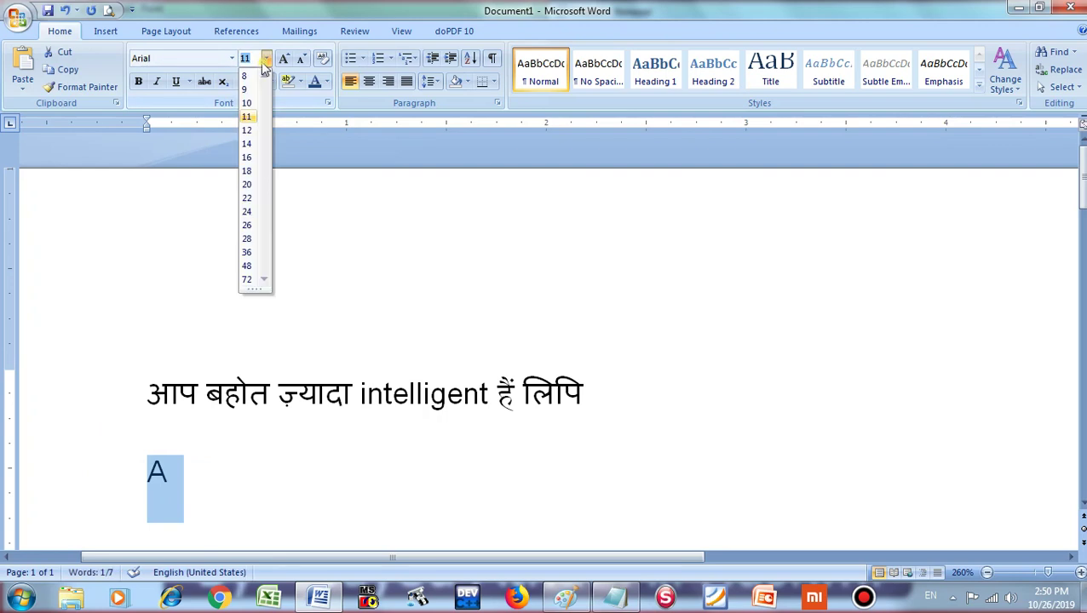
left_click(247, 279)
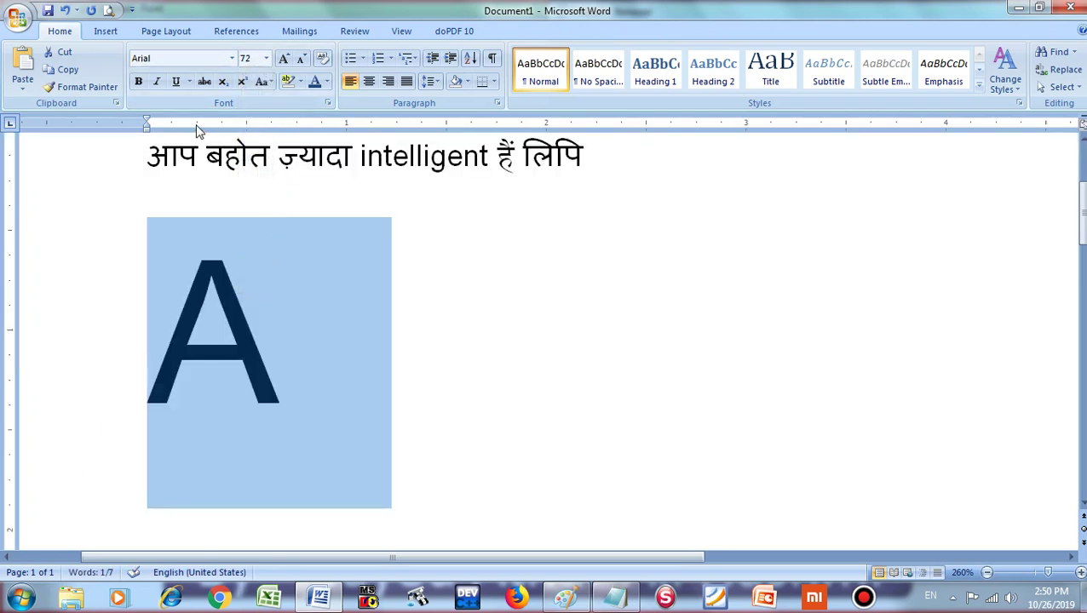
left_click(240, 235)
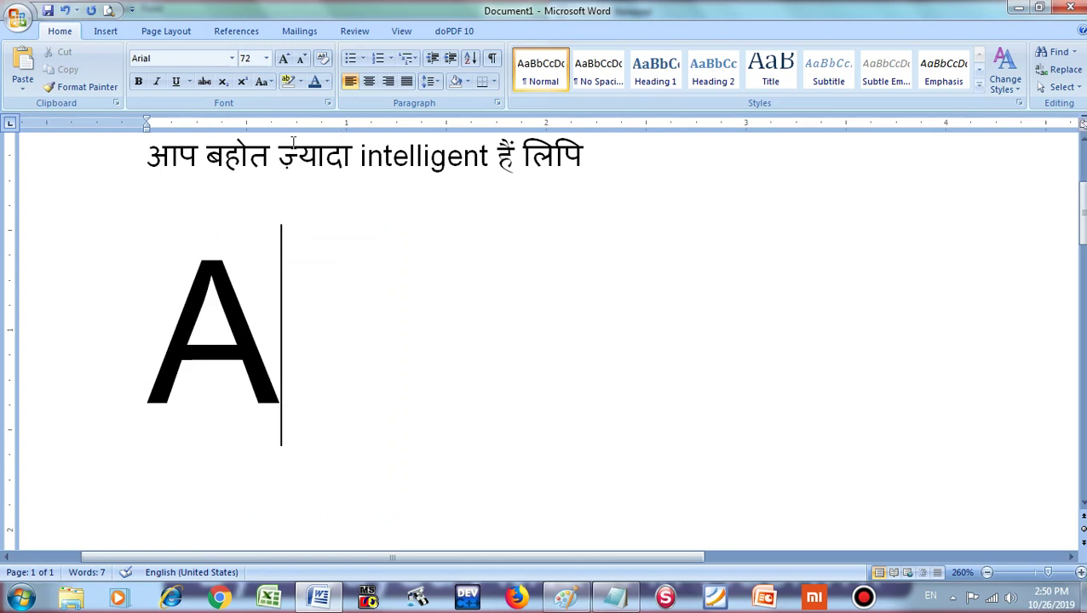
scroll(209, 162, "up", 1)
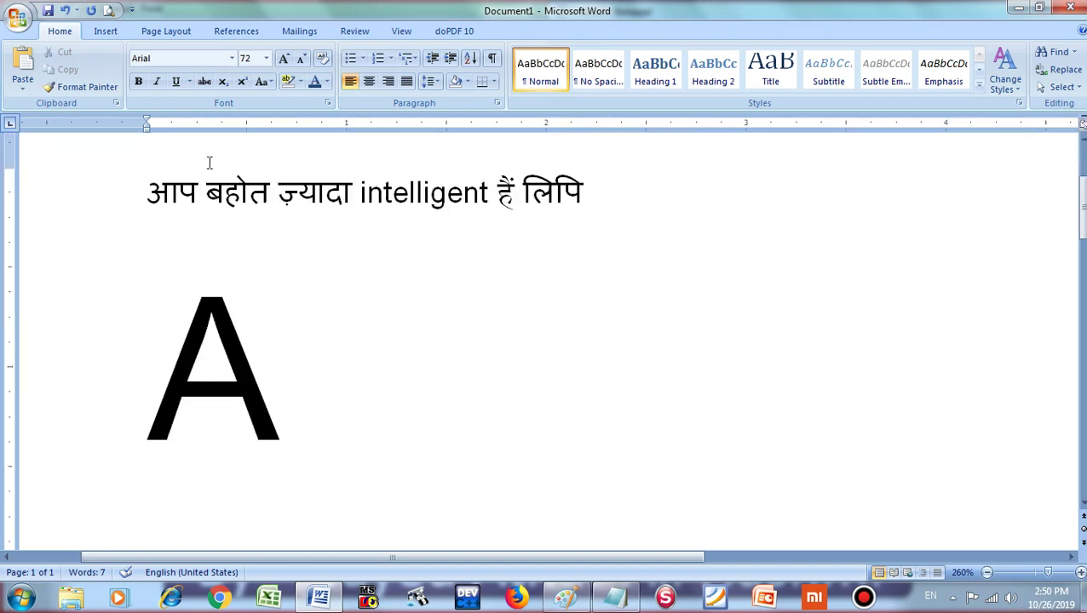
scroll(209, 162, "down", 2)
scroll(174, 224, "up", 5)
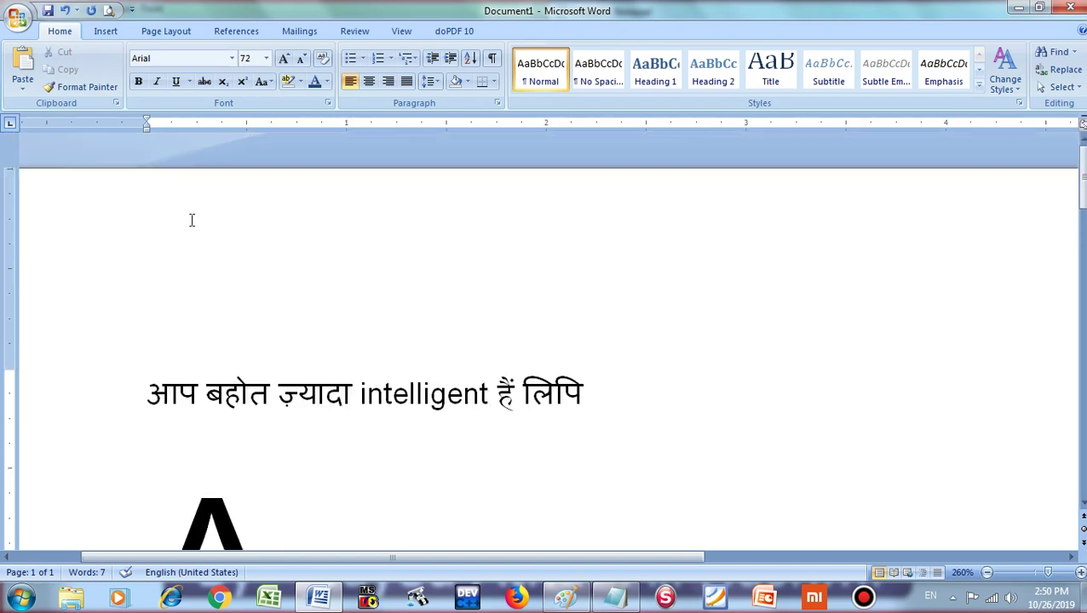
left_click(260, 54)
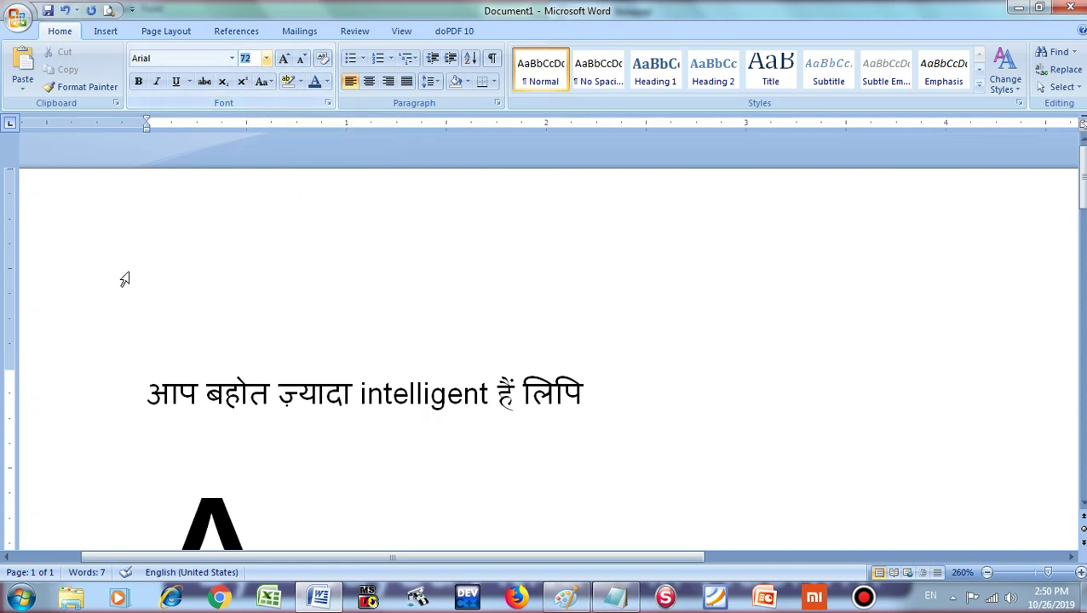
left_click(91, 352)
scroll(91, 353, "down", 3)
left_click(89, 254)
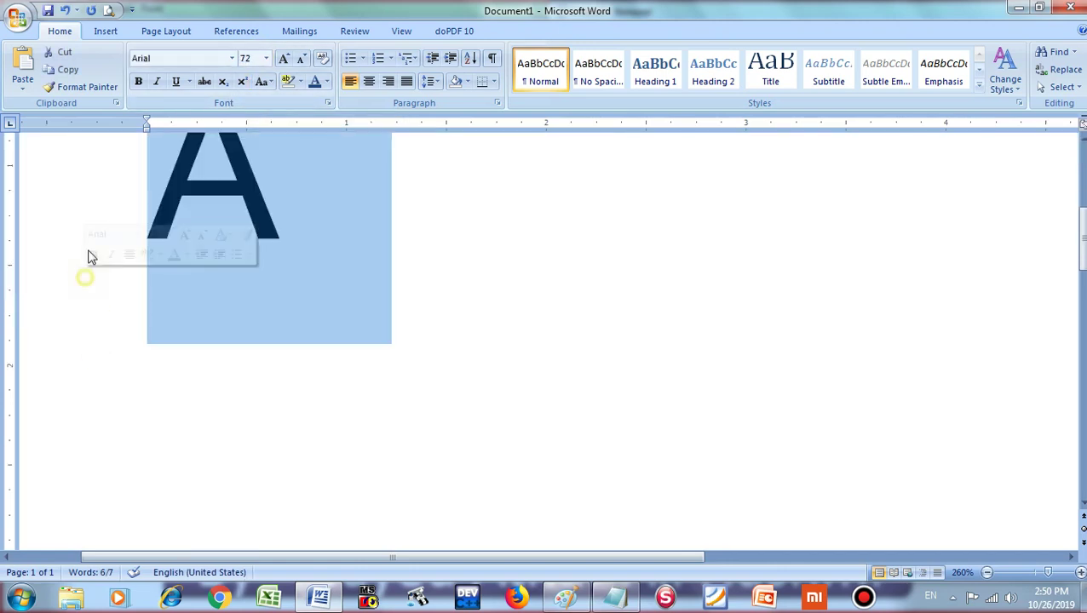
key("Delete")
scroll(126, 216, "up", 3)
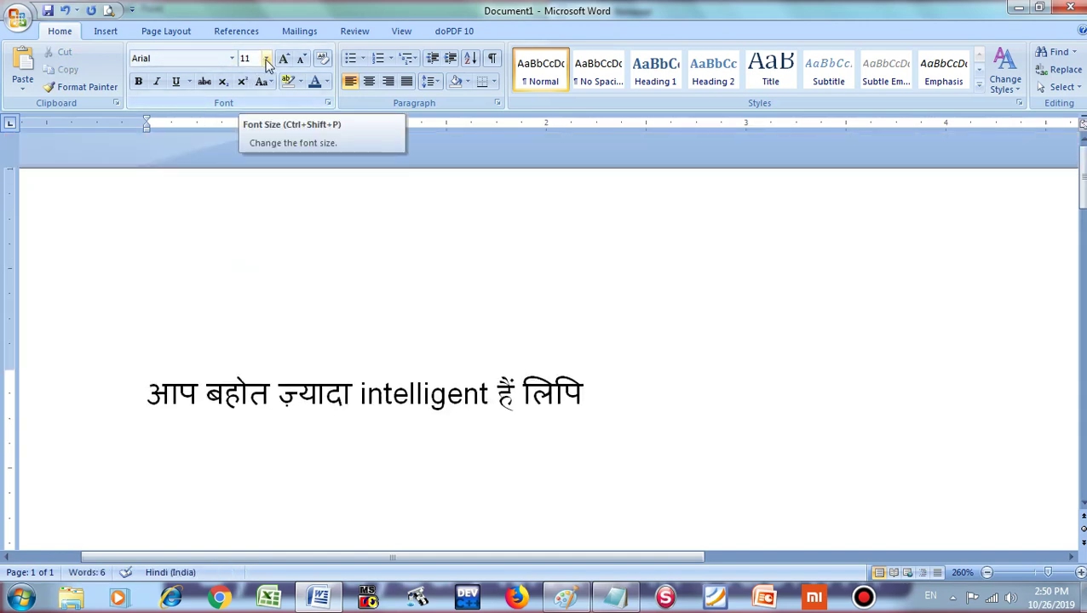
Step: Try bold, italic and underline on the whole line, then remove all three
left_click(109, 373)
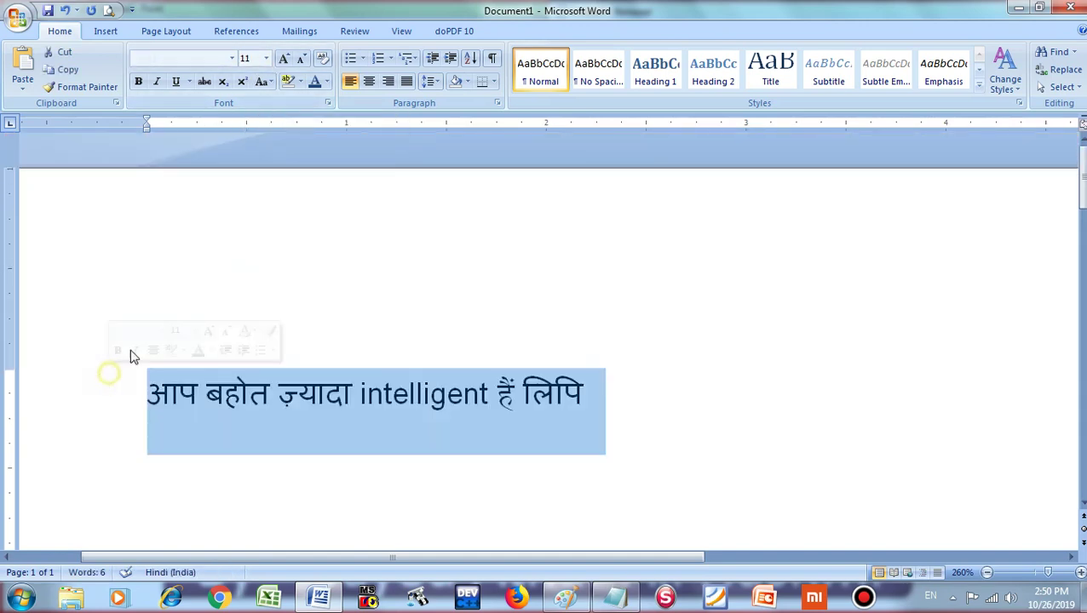
left_click(139, 83)
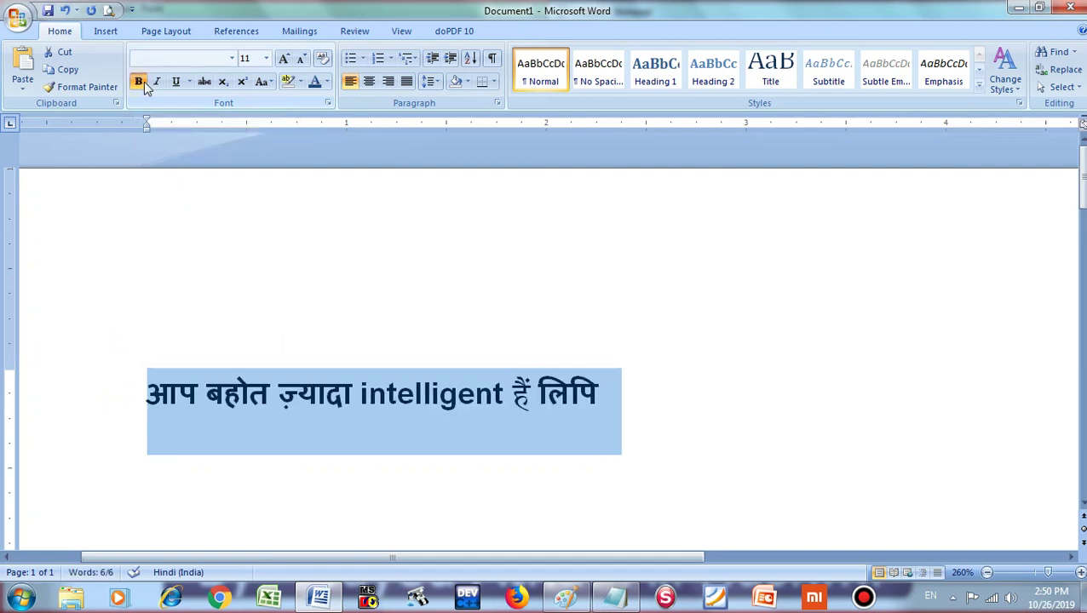
left_click(158, 83)
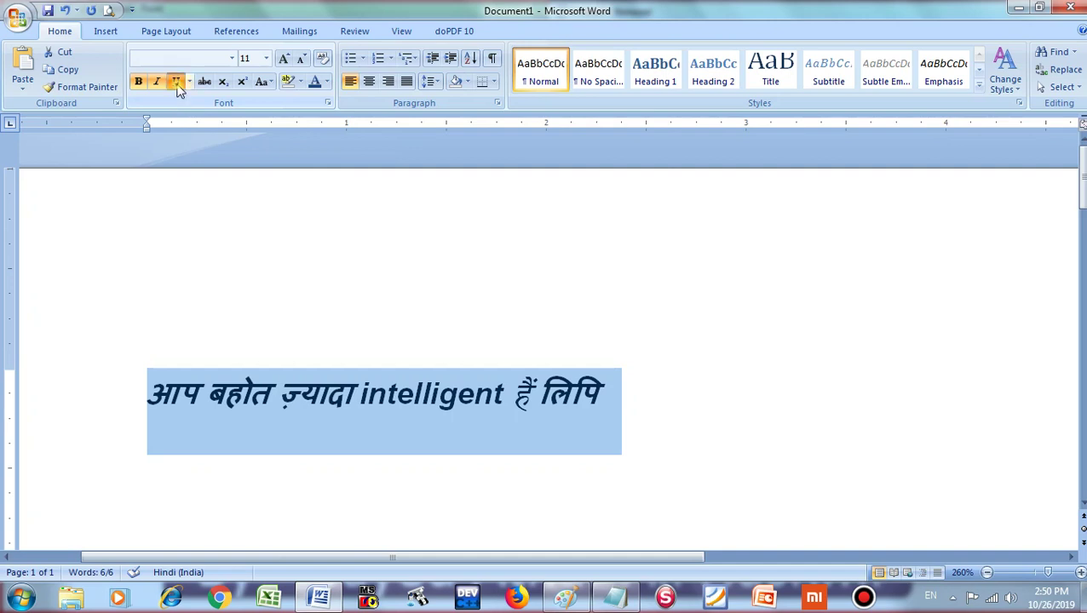
left_click(175, 82)
left_click(175, 82)
left_click(157, 81)
left_click(140, 84)
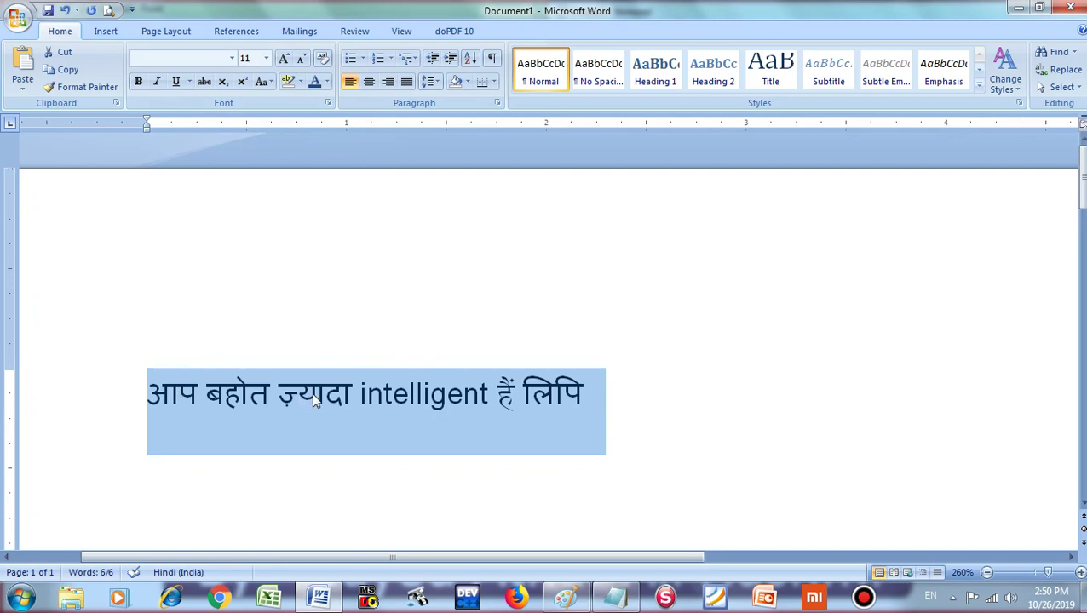
Step: Make ज़्यादा bold and intelligent italic
double_click(312, 395)
left_click(138, 82)
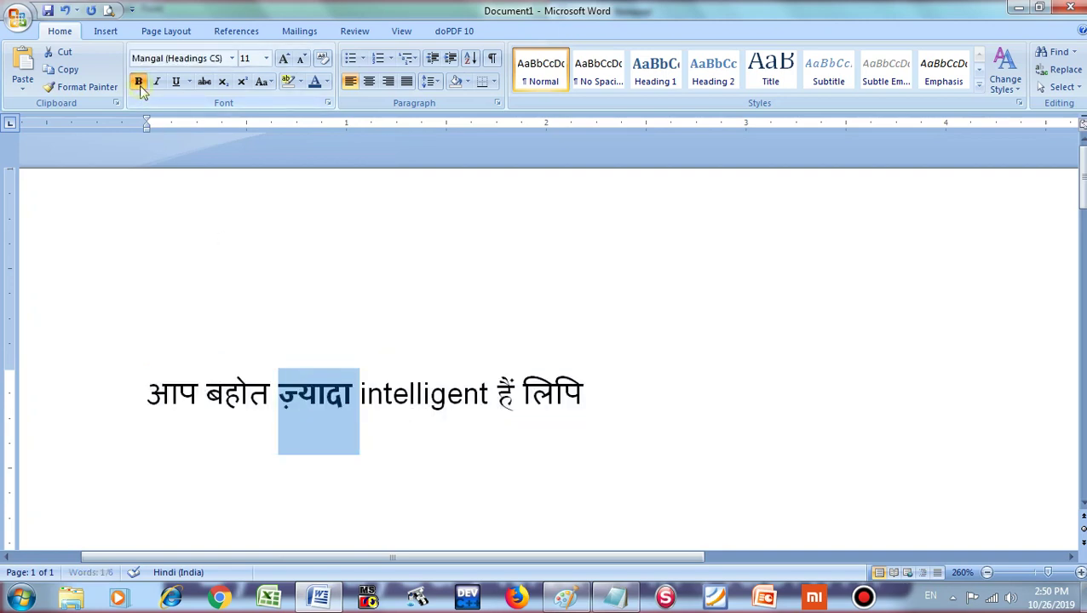
double_click(413, 400)
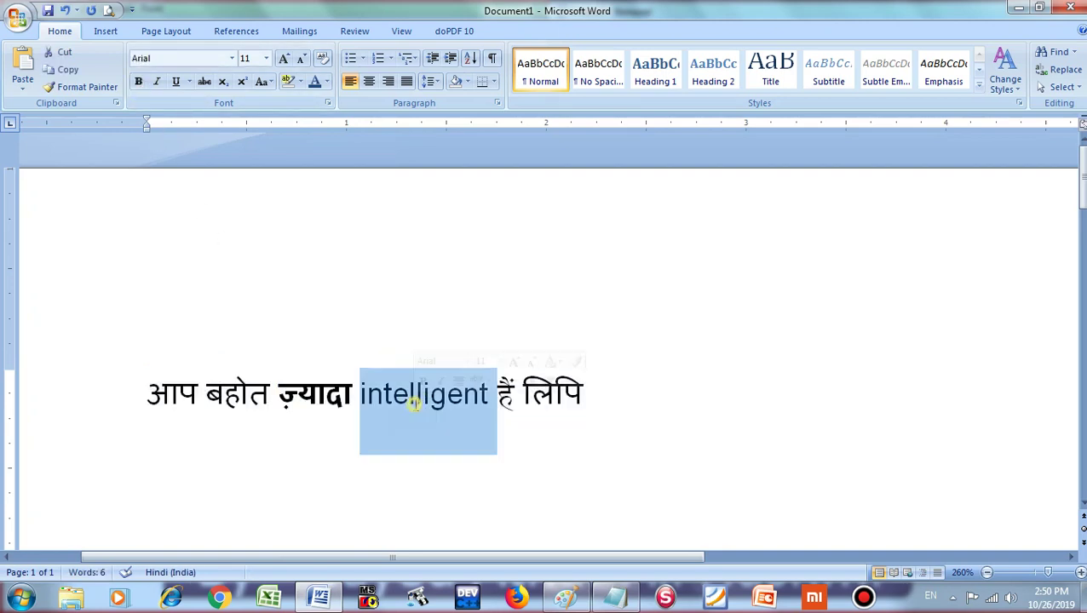
left_click(158, 83)
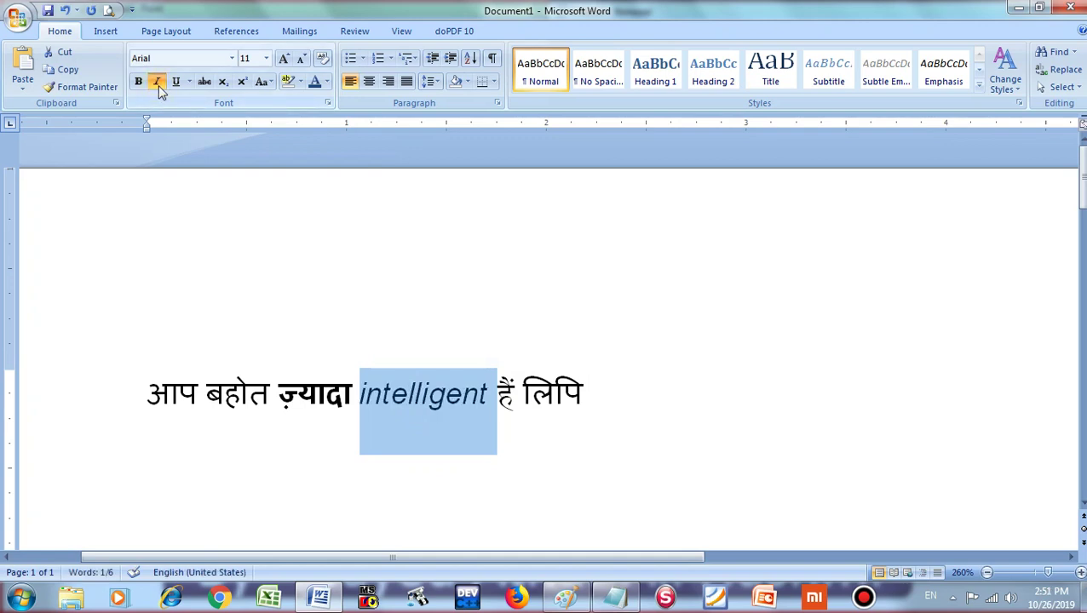
left_click(158, 83)
left_click(157, 83)
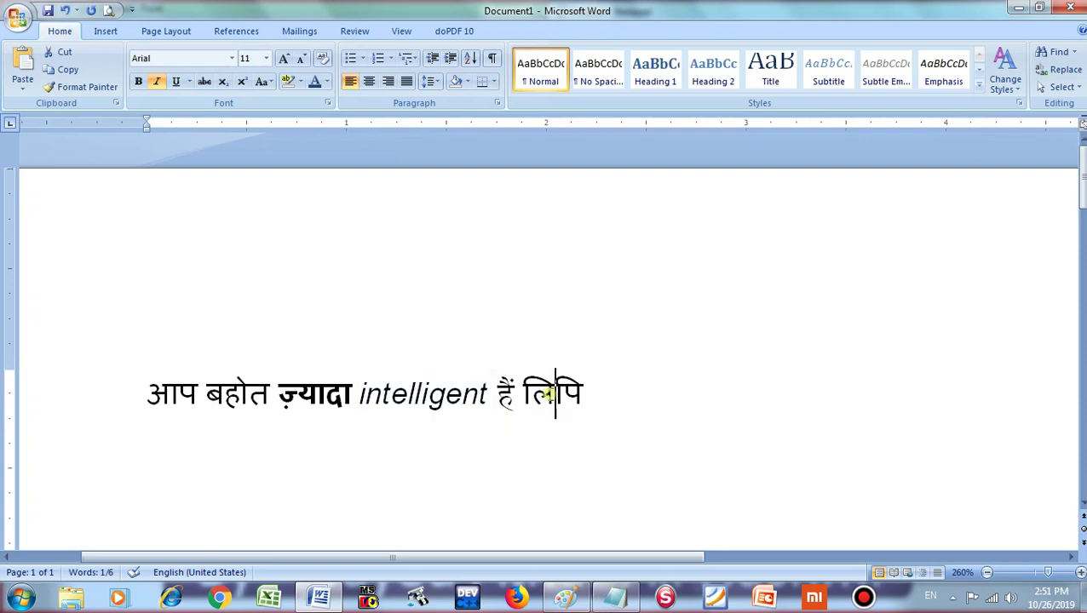
Step: Underline लिपि and move it onto its own line
double_click(554, 393)
left_click(176, 84)
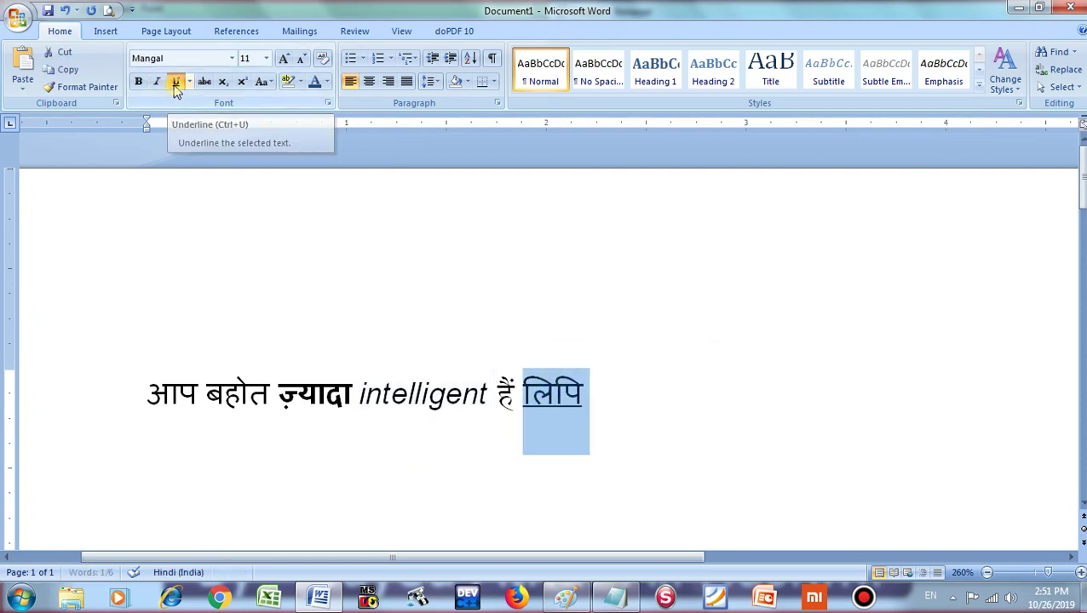
left_click(525, 400)
key("Return")
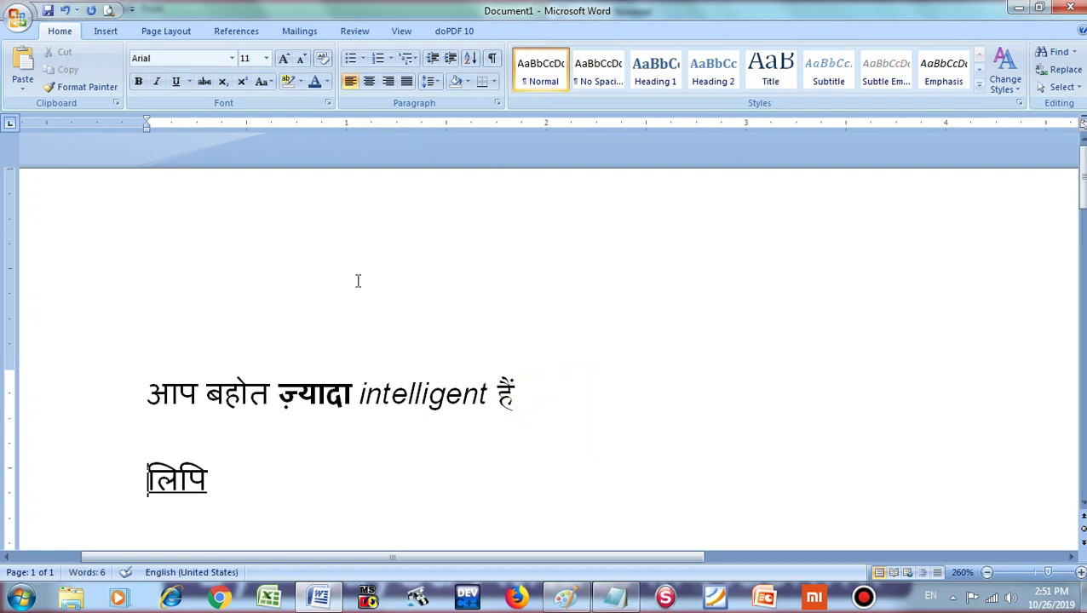
Step: Enlarge the first line to 12 pt with Grow/Shrink Font, then select both lines
left_click(253, 335)
left_click(72, 372)
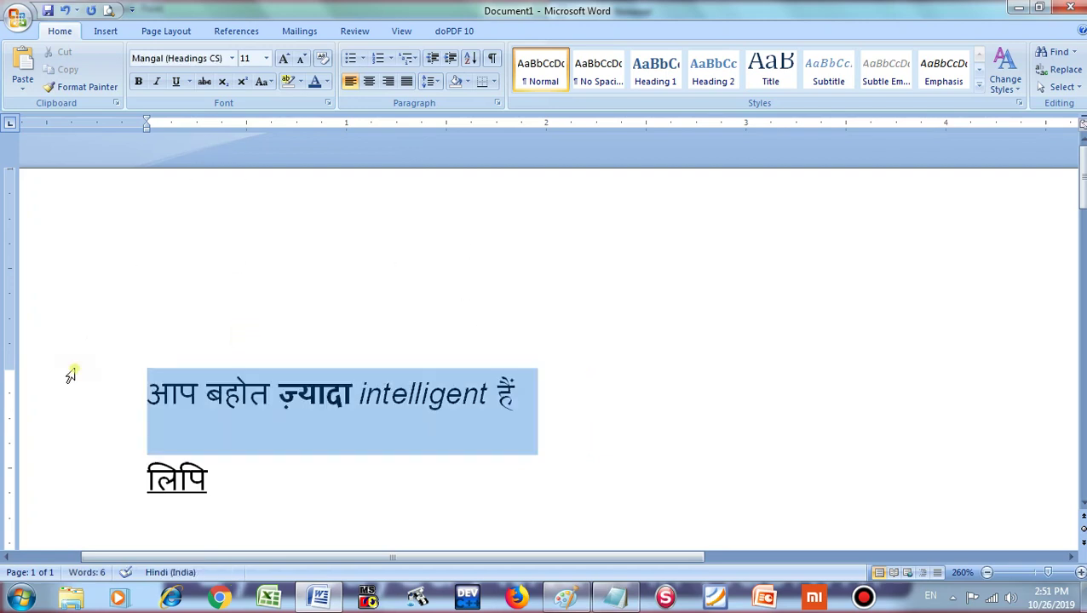
left_click(284, 60)
left_click(284, 60)
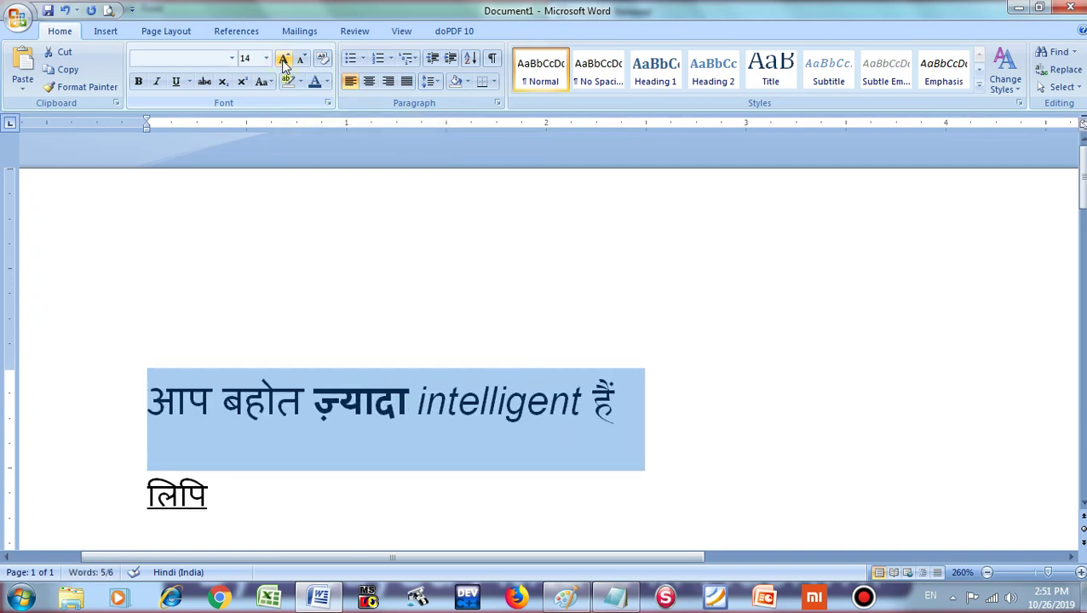
left_click(284, 62)
left_click(305, 63)
left_click(305, 62)
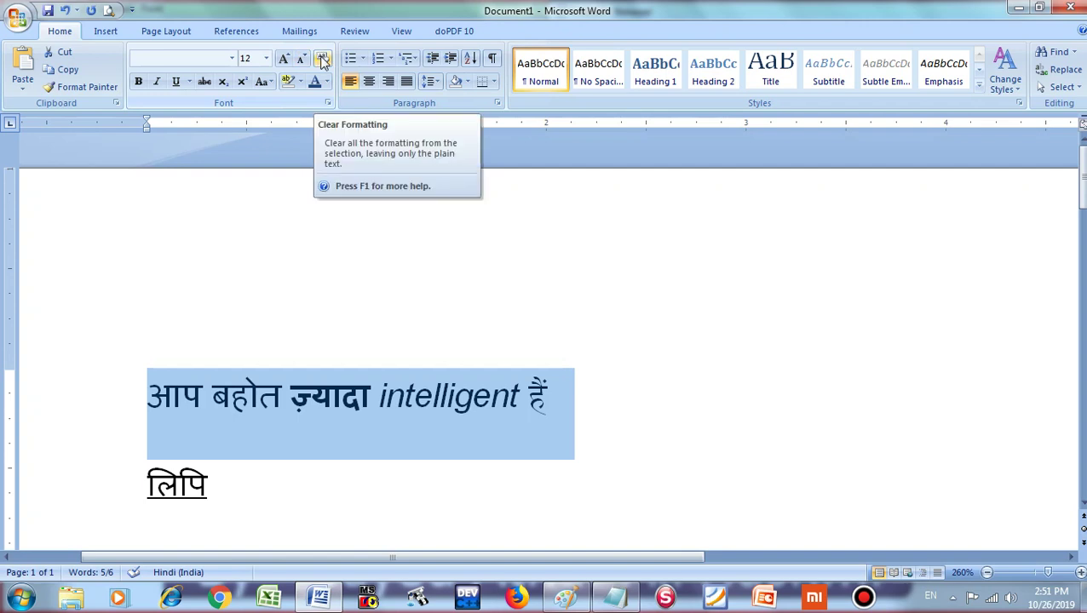
left_click(189, 323)
left_click(82, 395)
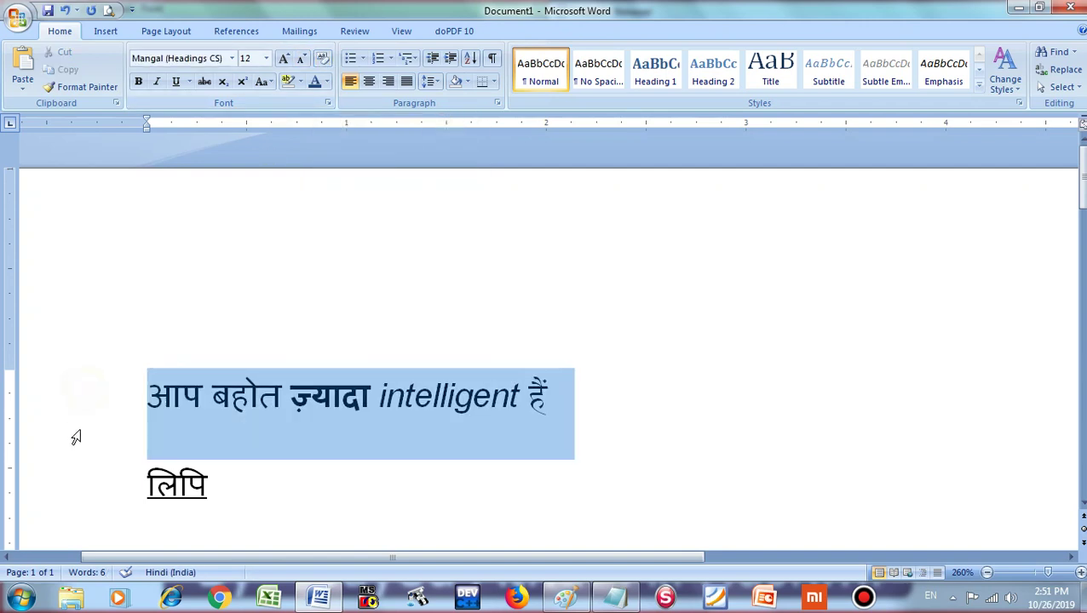
left_click(77, 467, "shift")
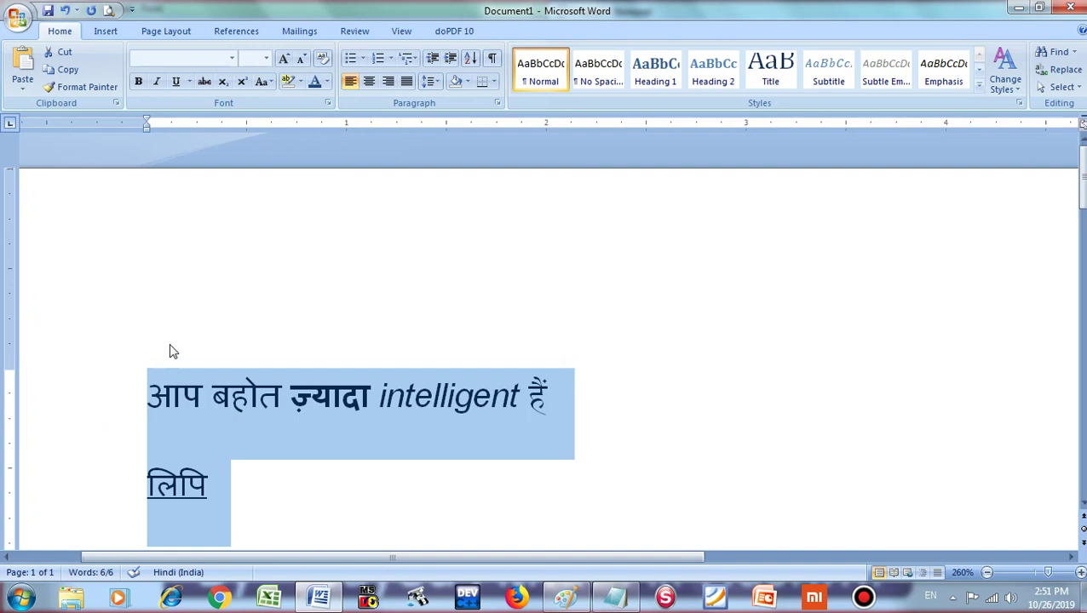
Step: Clear formatting from both lines, then make ज़्यादा bold and italic
left_click(326, 60)
left_click(213, 439)
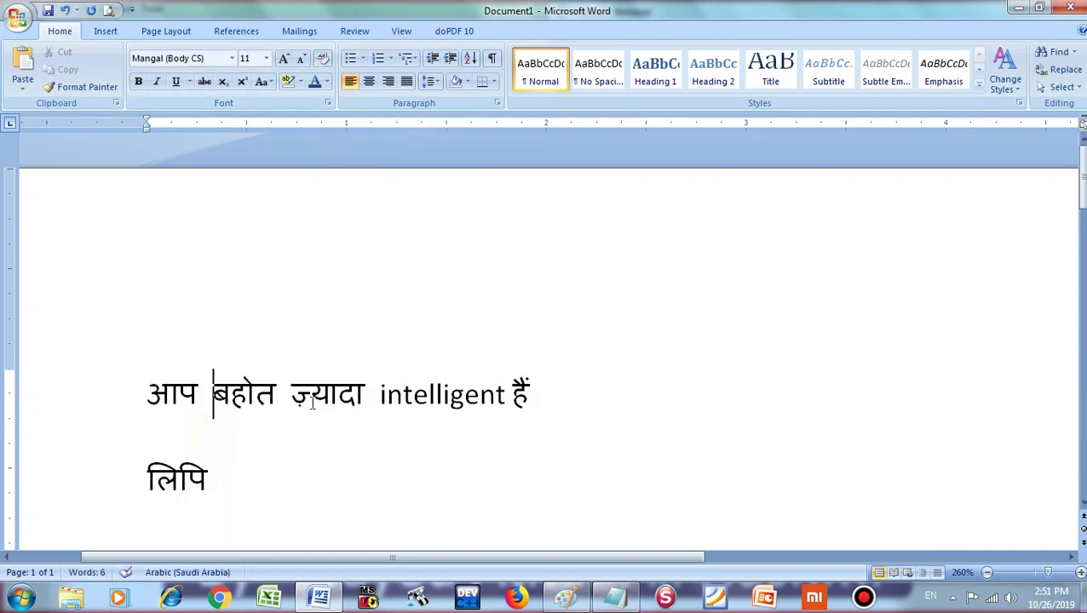
double_click(339, 394)
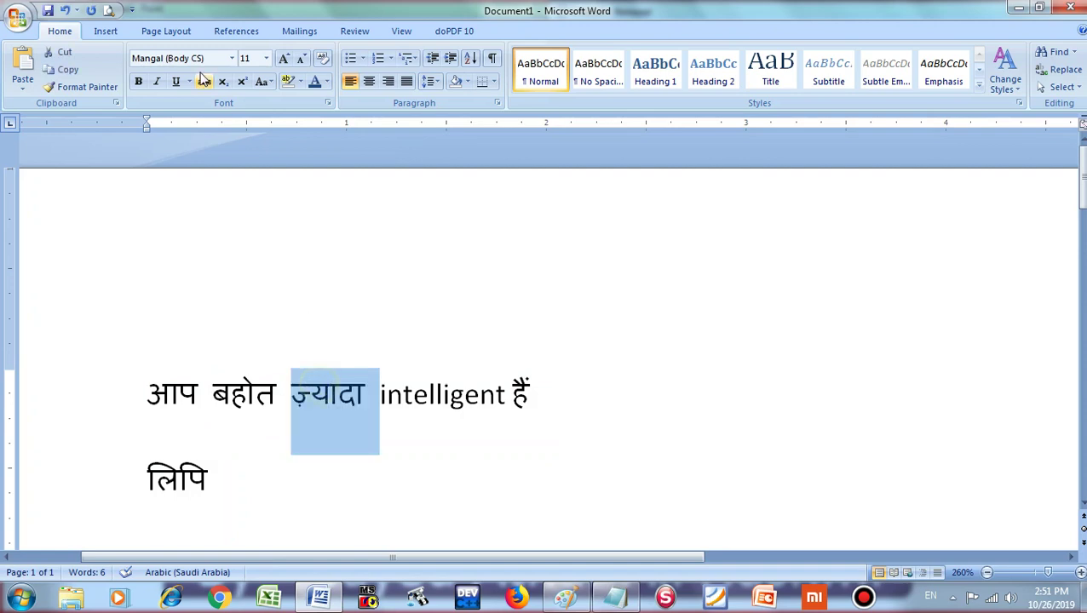
left_click(156, 80)
left_click(138, 81)
left_click(255, 394)
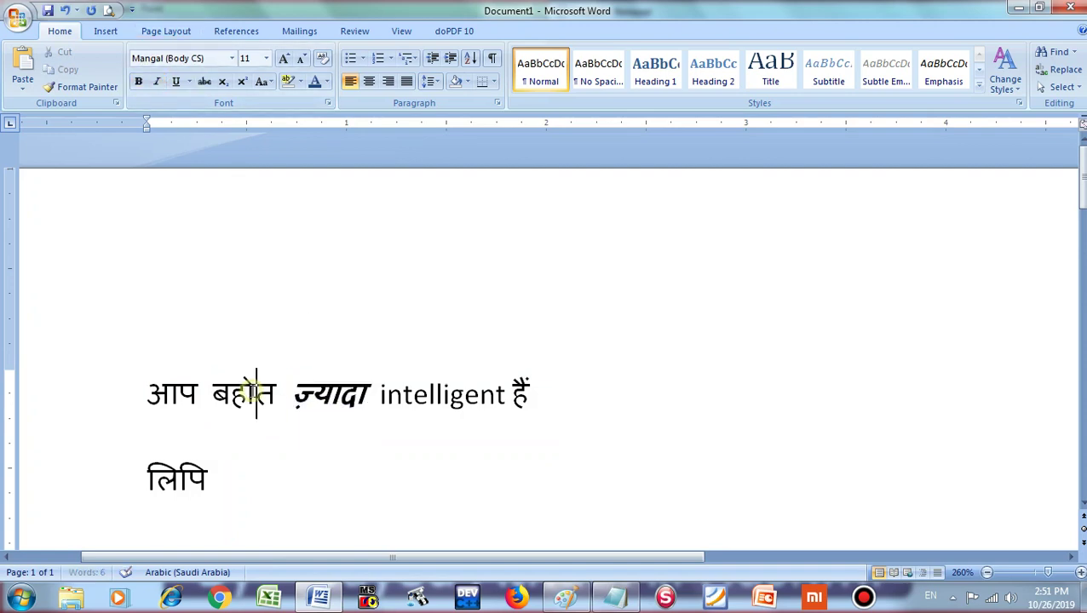
Step: Make बहोत bold, italic and underlined, clear the first line's formatting, and open Chrome
double_click(250, 391)
left_click(176, 81)
left_click(157, 81)
left_click(138, 81)
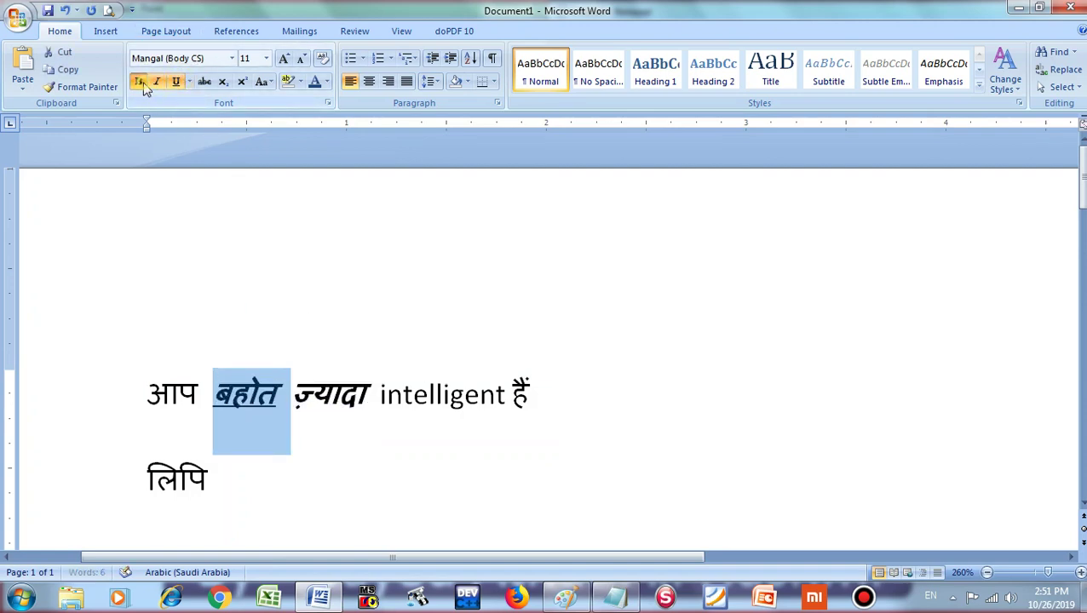
left_click(434, 404)
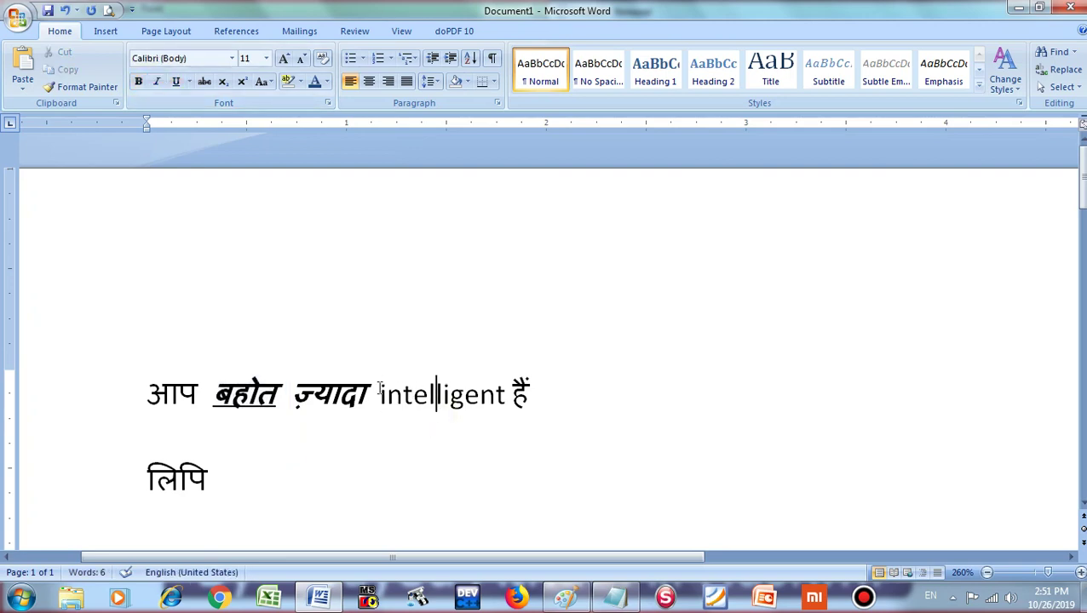
left_click(77, 408)
left_click(322, 58)
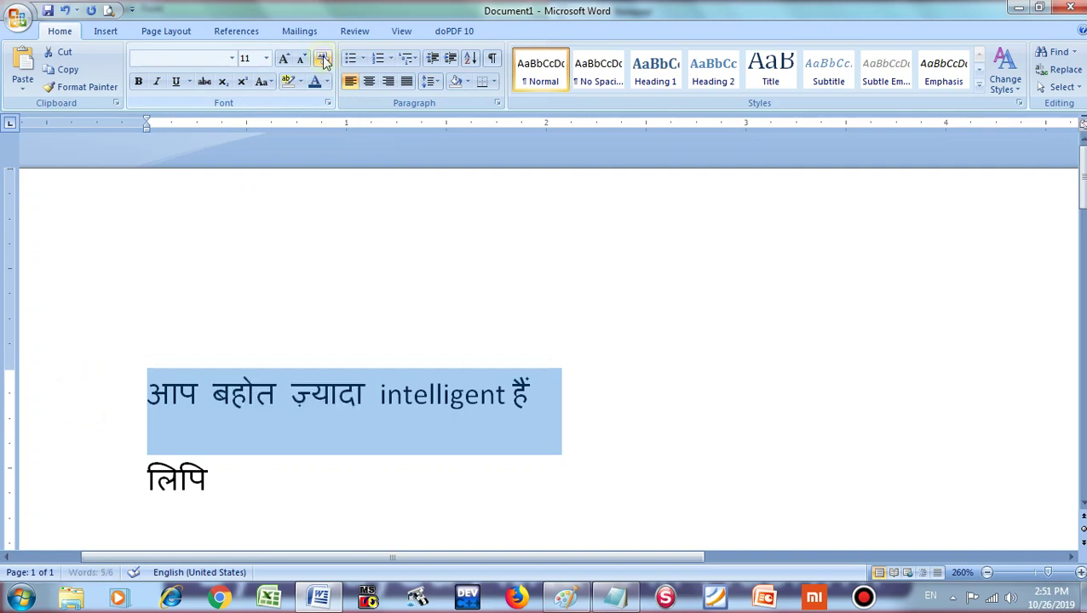
left_click(220, 599)
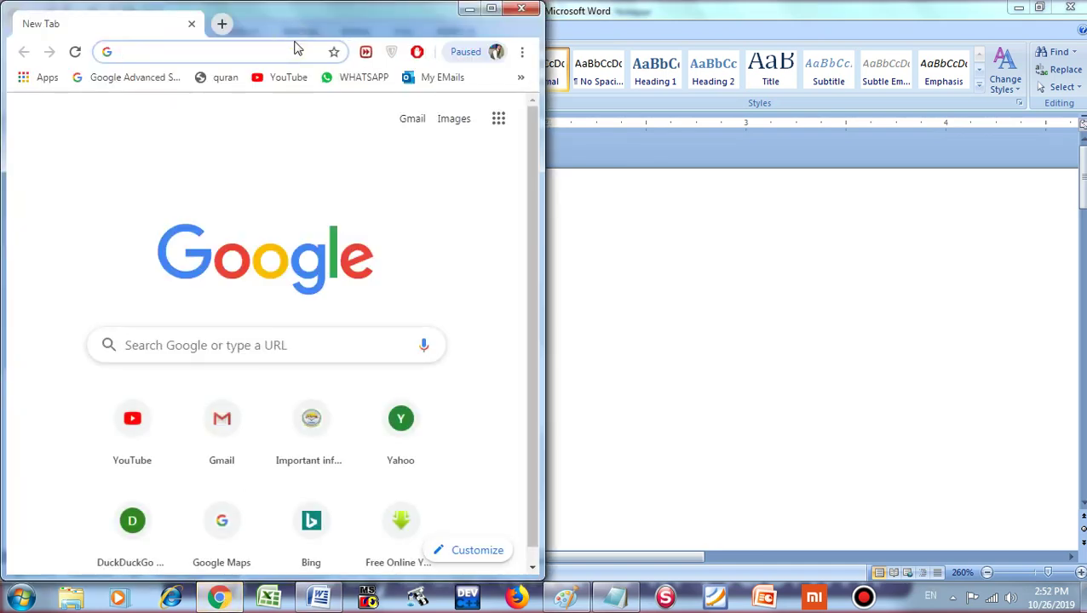
Step: Search 'computer what is' and open Techopedia's definition of computer
type("computer ")
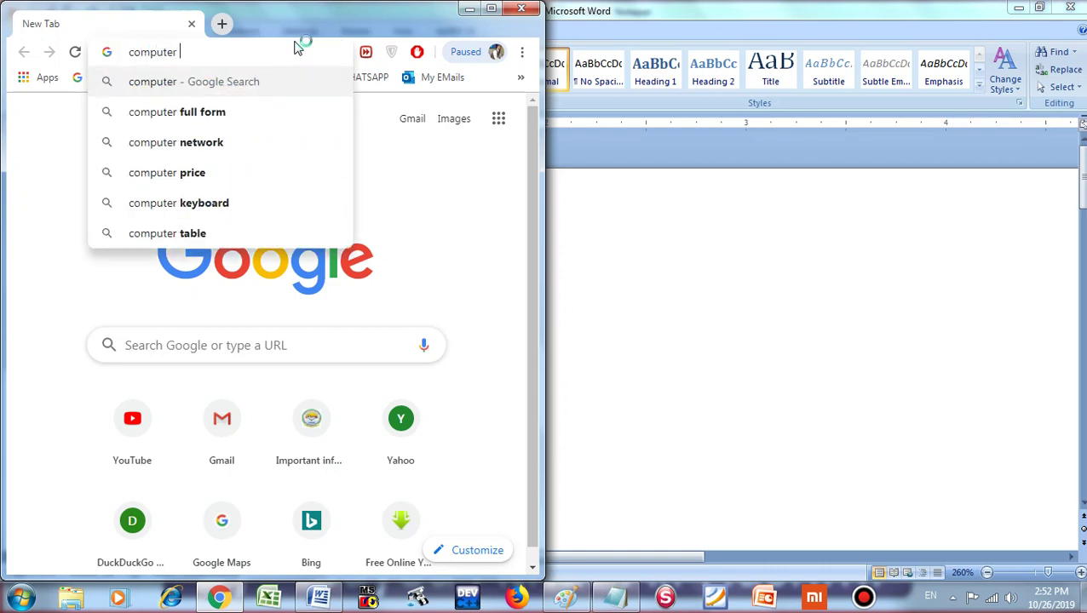
type("what is")
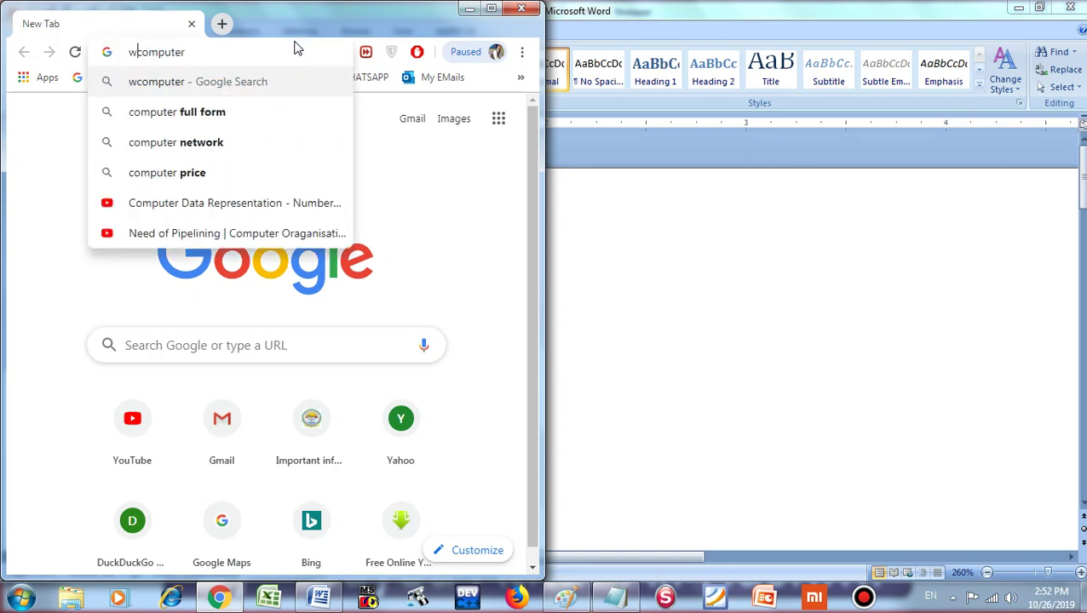
key("Return")
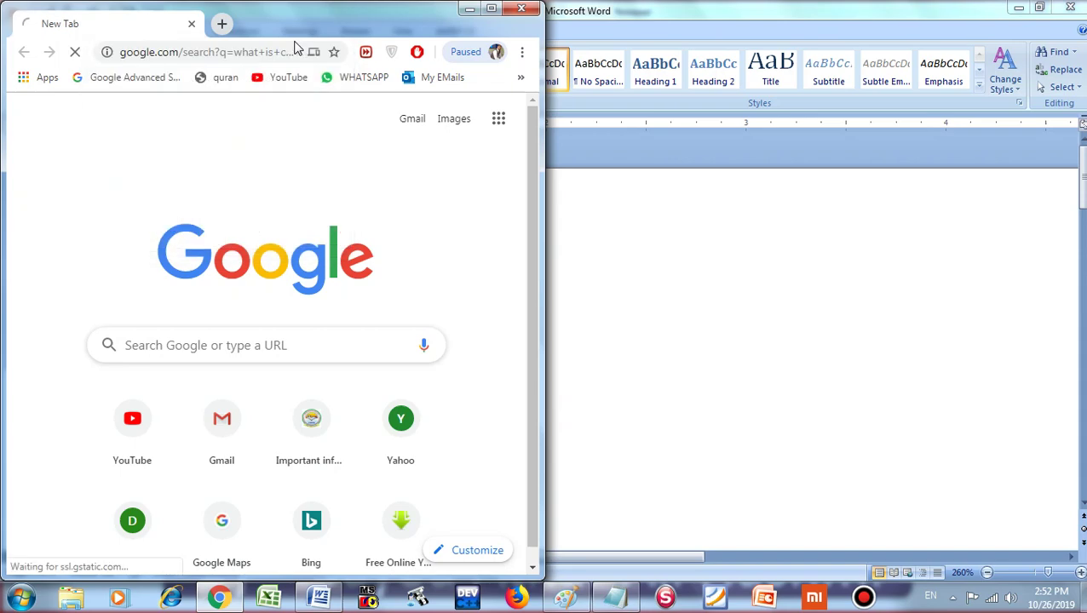
left_click(491, 8)
scroll(272, 394, "down", 2)
scroll(272, 394, "down", 10)
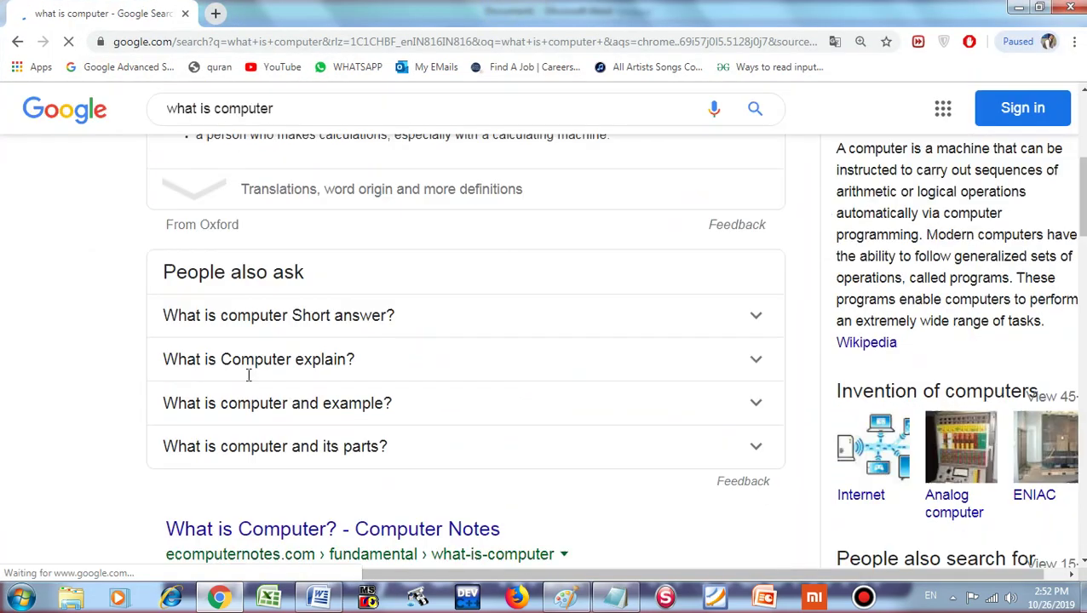
scroll(261, 368, "down", 1)
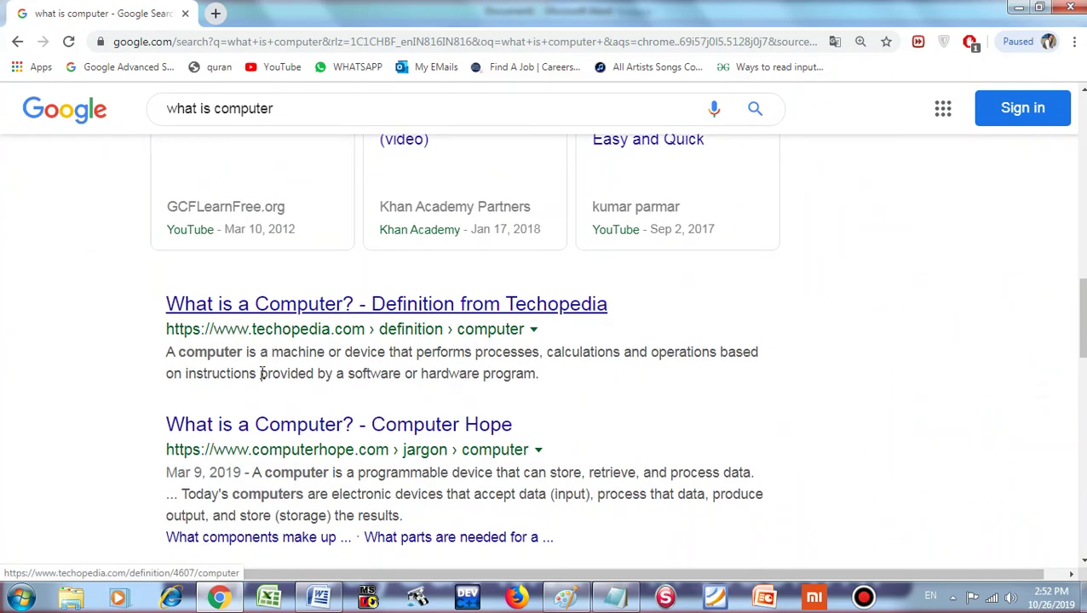
left_click(261, 308)
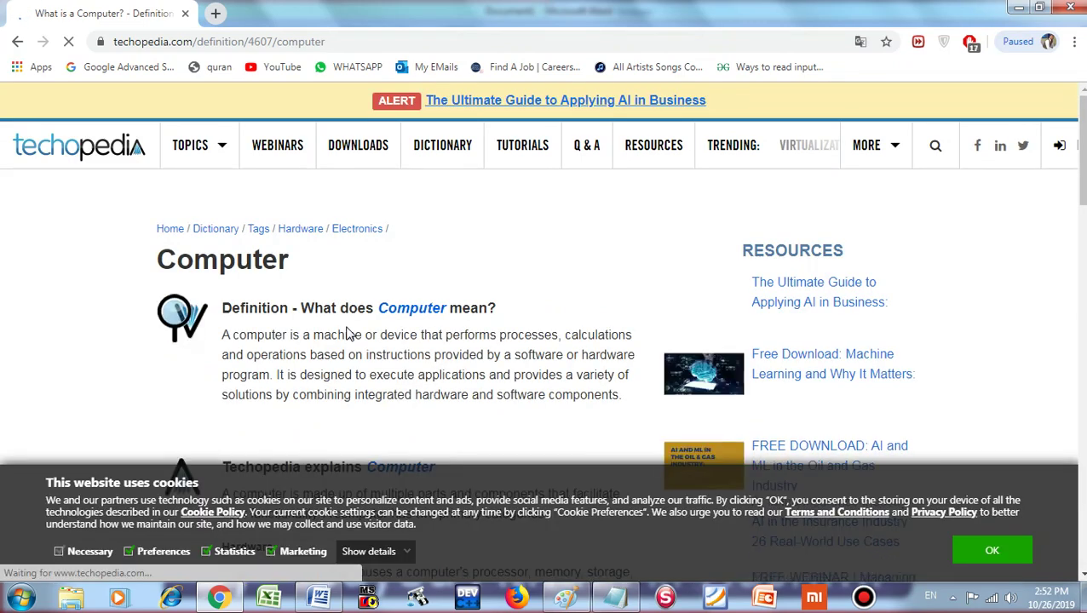
Step: Select and copy the Computer definition heading and paragraph, then minimize Chrome
left_click_drag(155, 182, 392, 281)
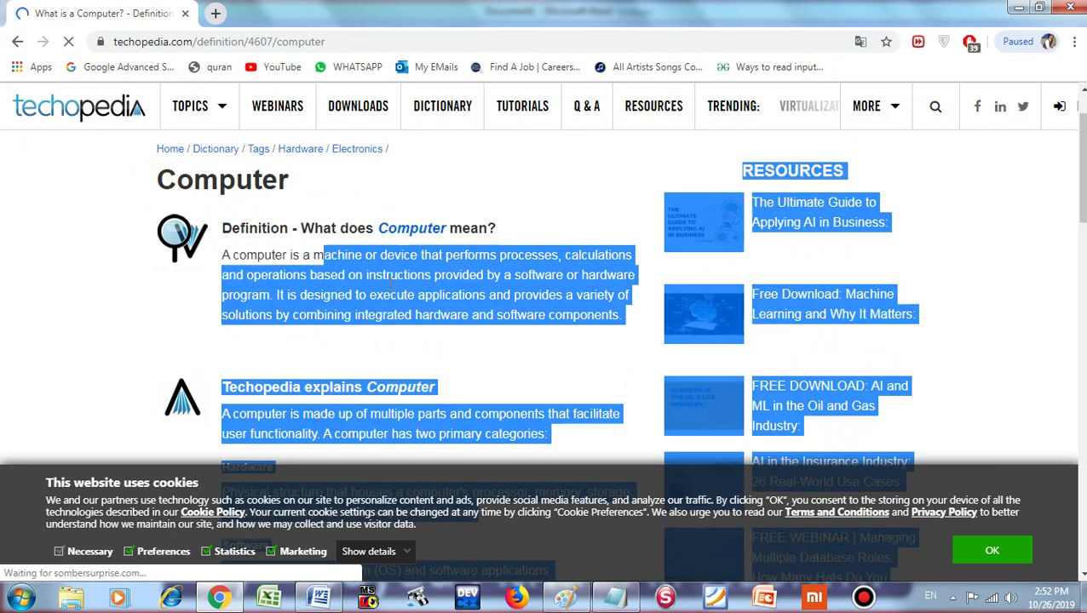
left_click_drag(485, 315, 492, 332)
scroll(490, 332, "down", 1)
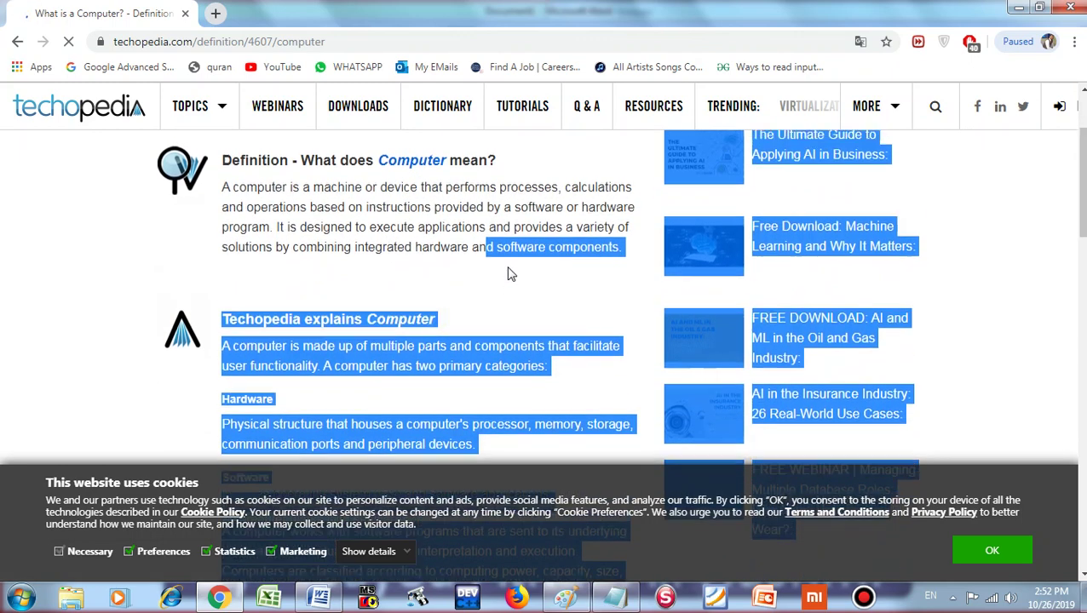
scroll(511, 274, "up", 2)
left_click(552, 315)
left_click_drag(618, 392, 351, 308)
left_click(629, 397)
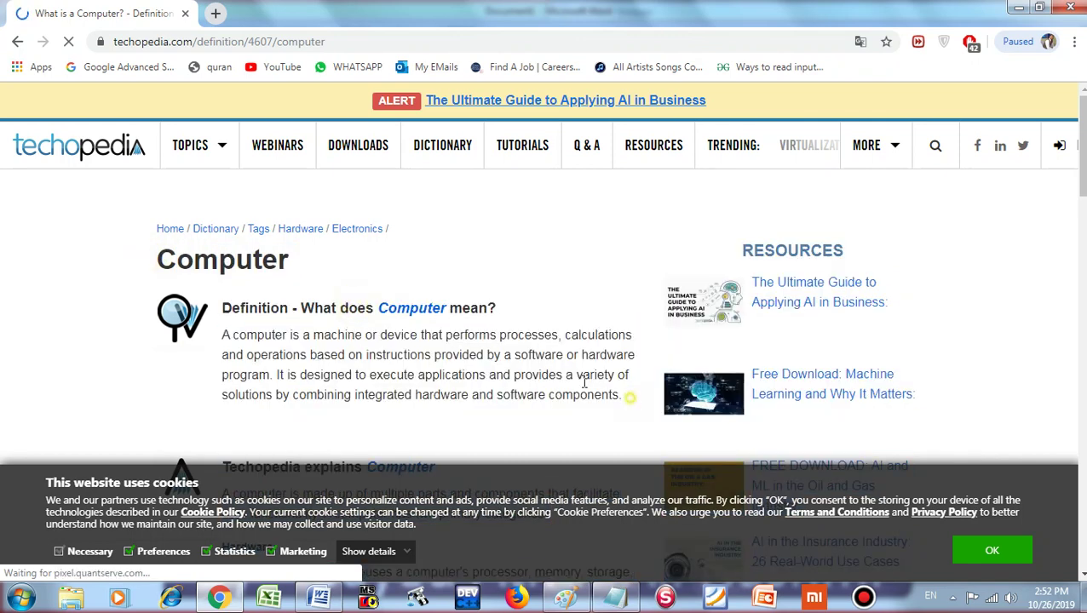
left_click_drag(624, 395, 281, 303)
left_click(215, 377)
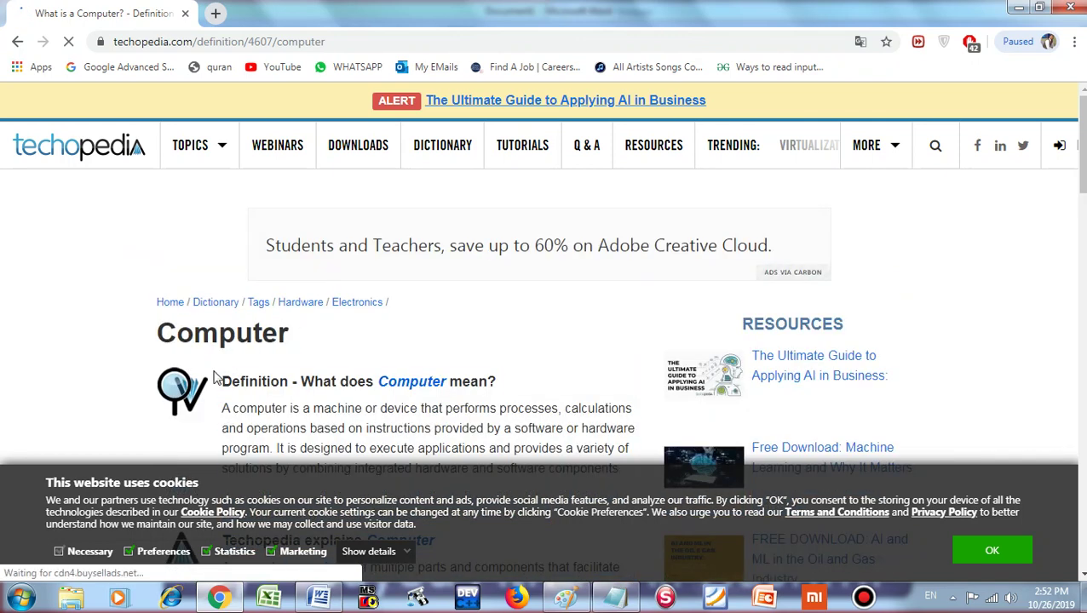
left_click_drag(215, 377, 222, 385)
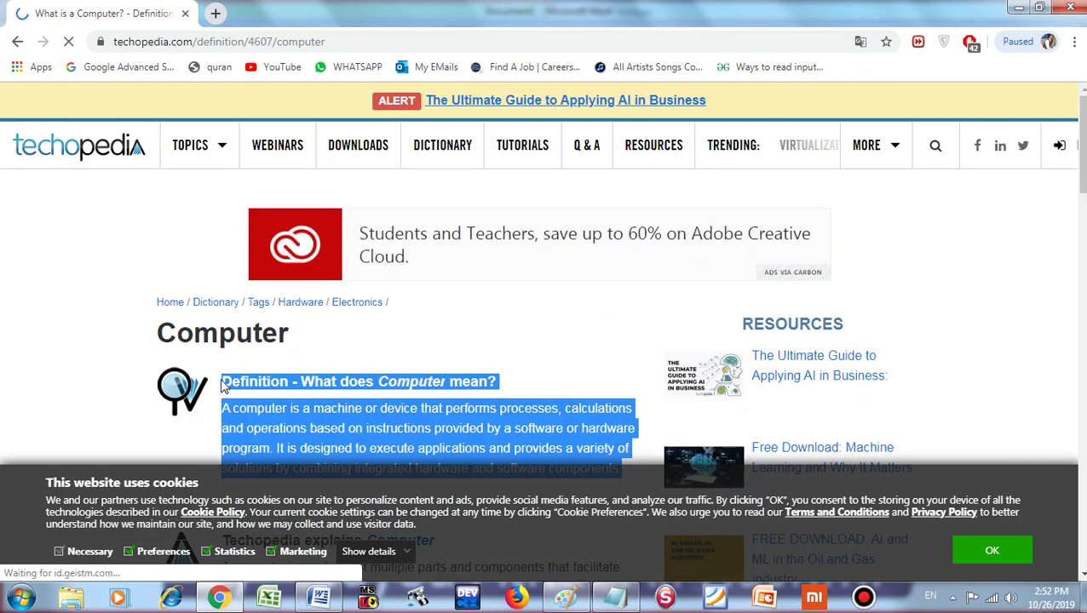
right_click(301, 379)
left_click(310, 391)
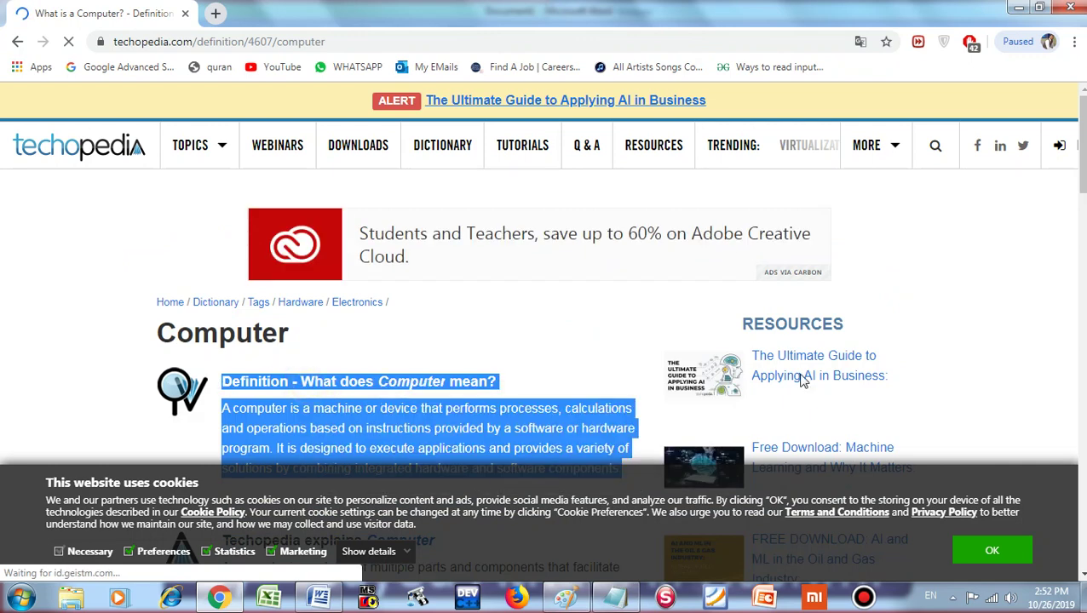
left_click(1018, 8)
left_click(545, 449)
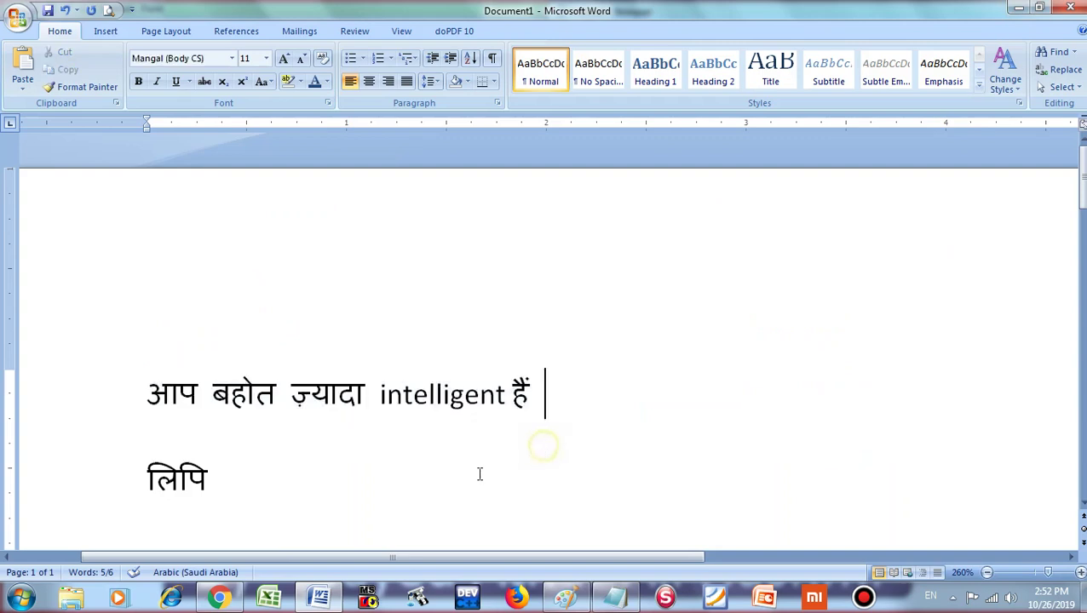
key("Return")
key("Return")
key("ctrl+v")
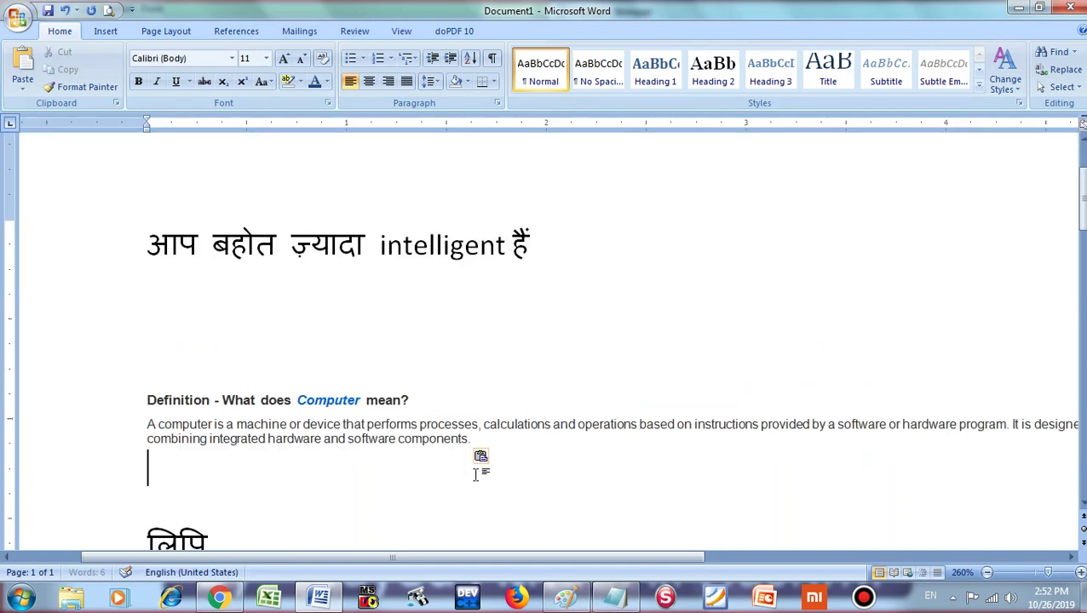
left_click(308, 397)
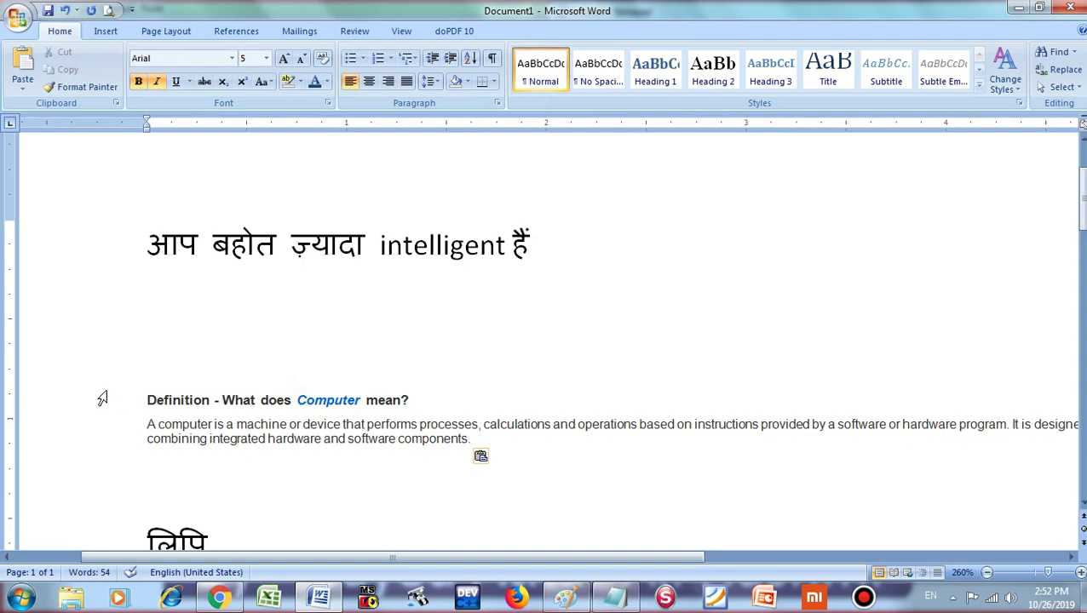
left_click_drag(100, 398, 97, 446)
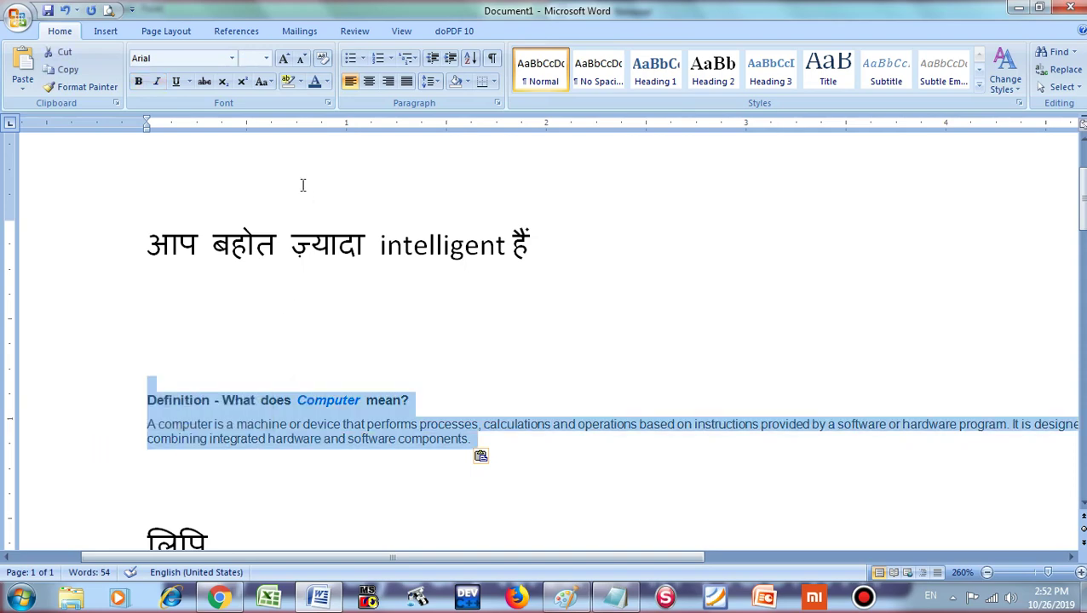
left_click(321, 59)
scroll(358, 412, "down", 3)
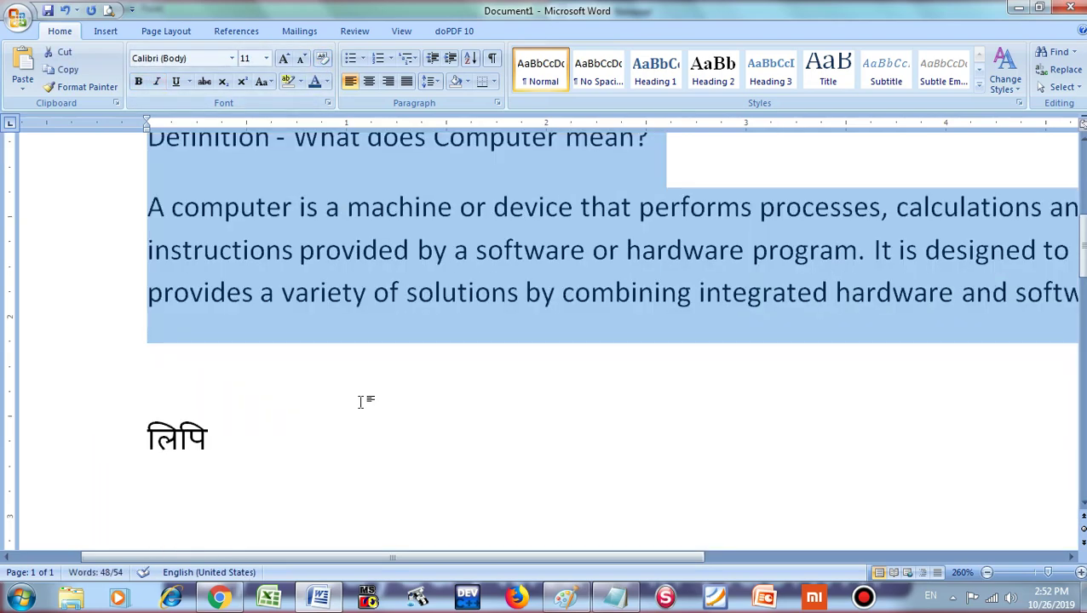
scroll(364, 400, "up", 3)
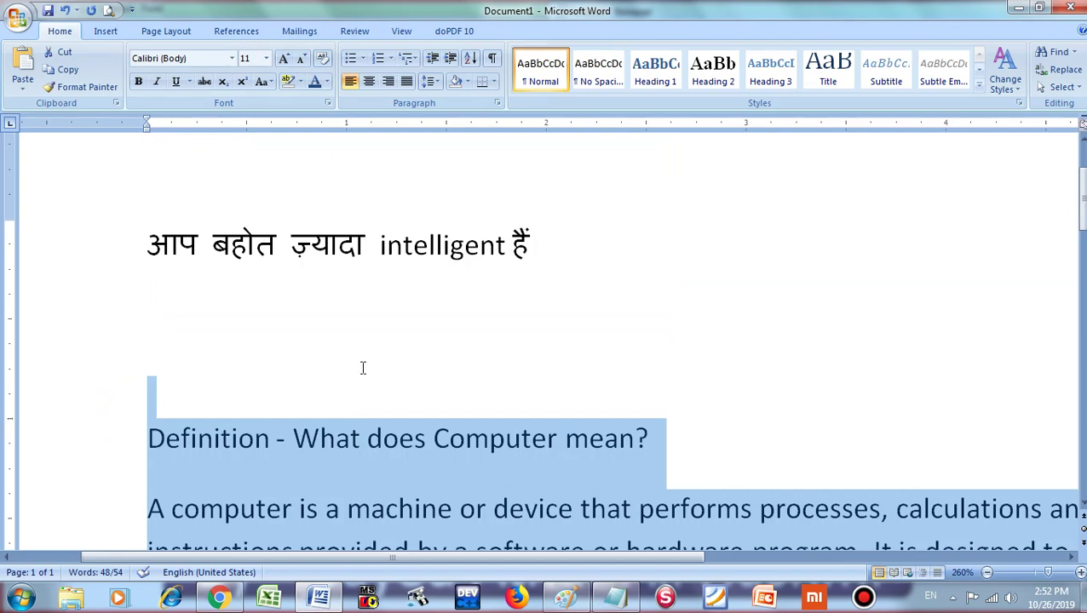
scroll(362, 368, "down", 2)
scroll(364, 375, "up", 1)
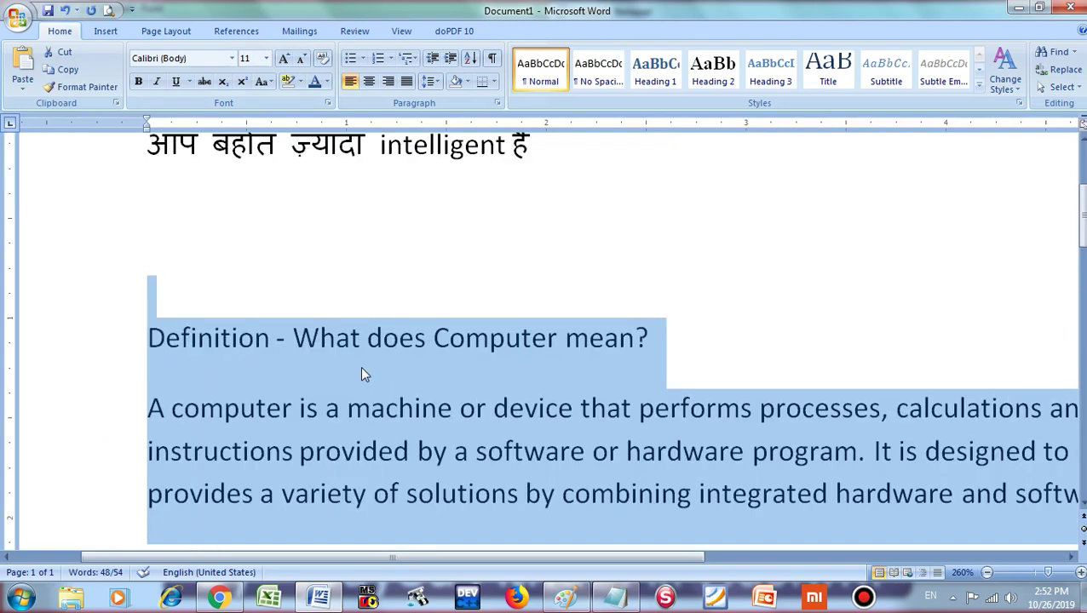
left_click(292, 338)
double_click(210, 340)
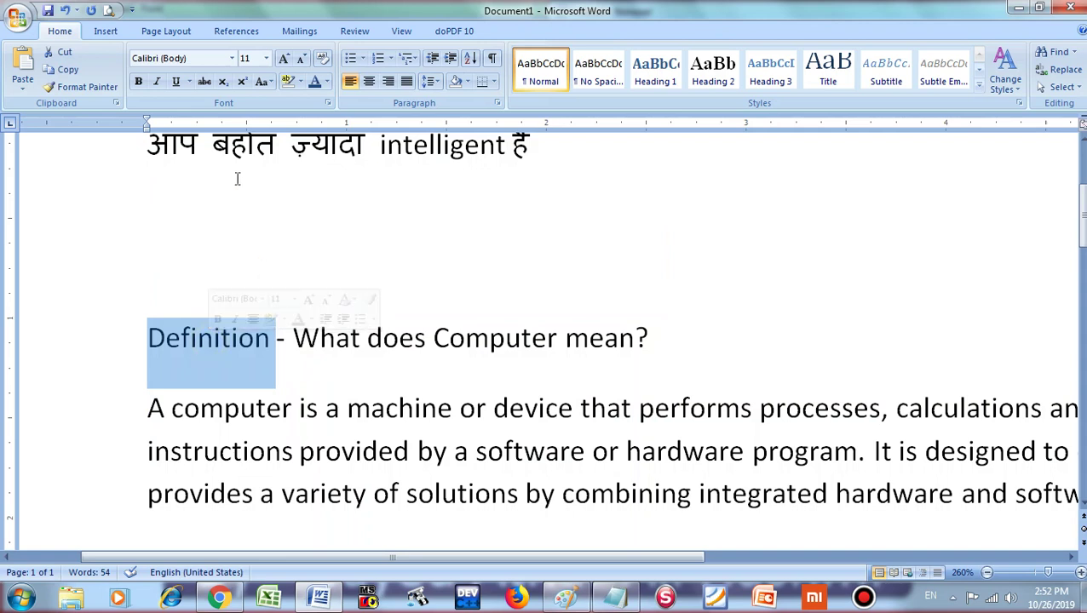
left_click(138, 81)
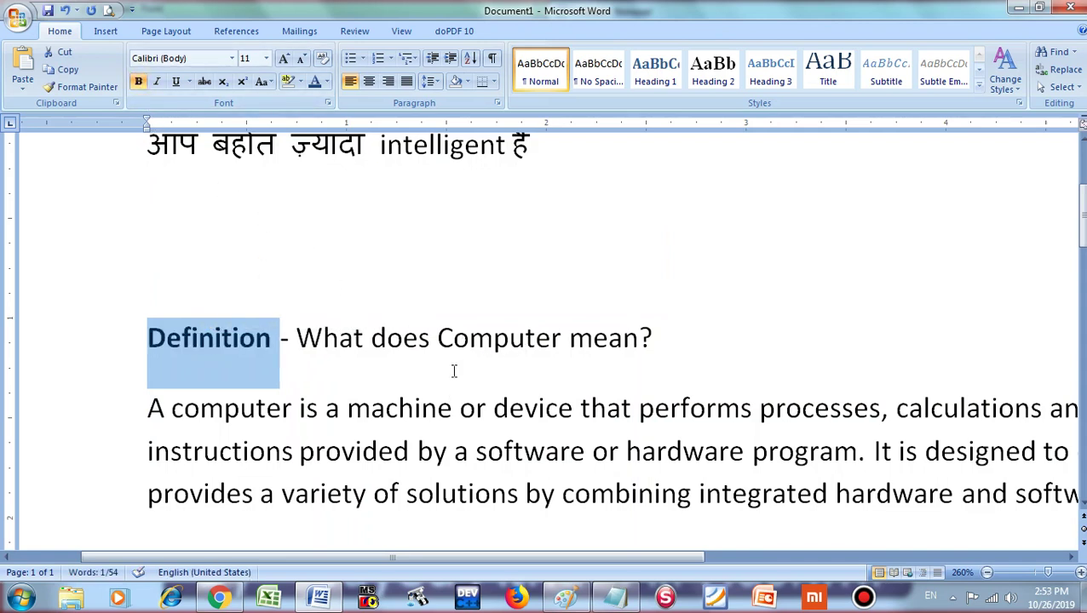
key("ctrl+z")
key("ctrl+z")
key("ctrl+z")
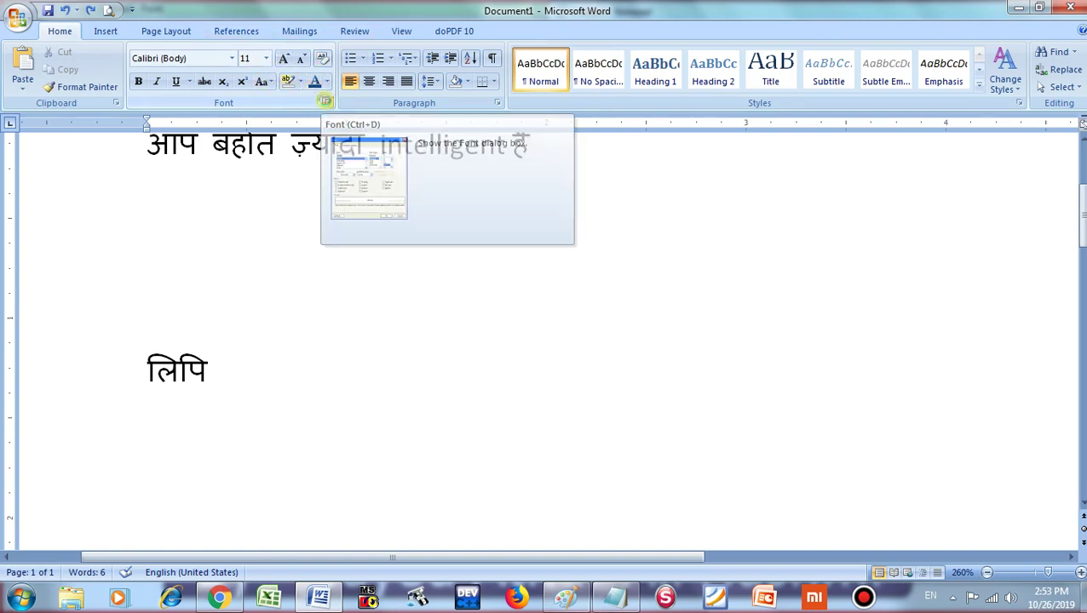
Step: Open and close the Font dialog several times without changing anything
left_click(328, 104)
left_click(714, 63)
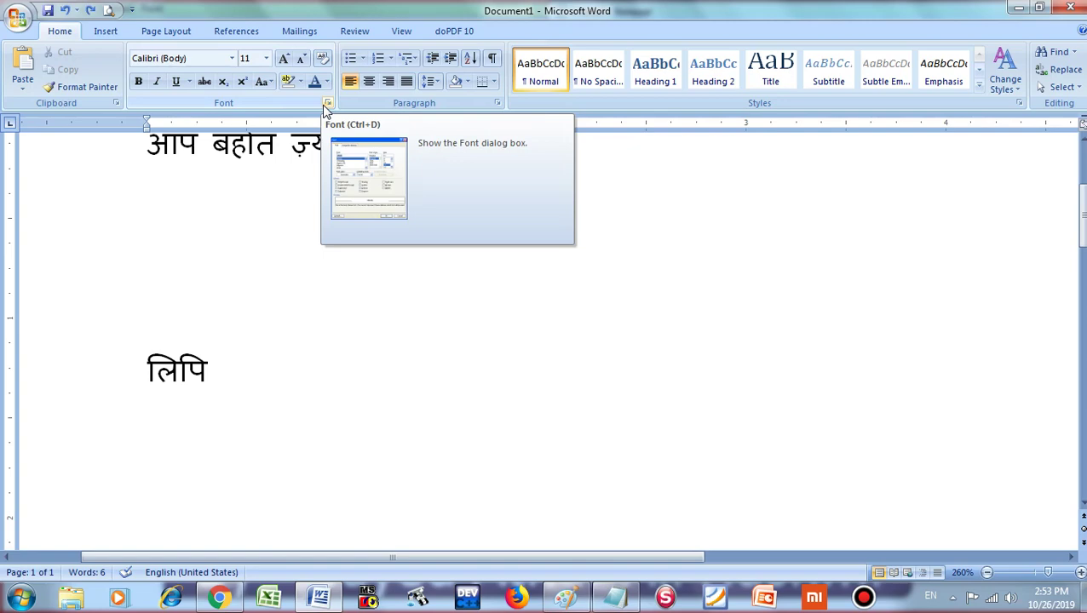
left_click(326, 103)
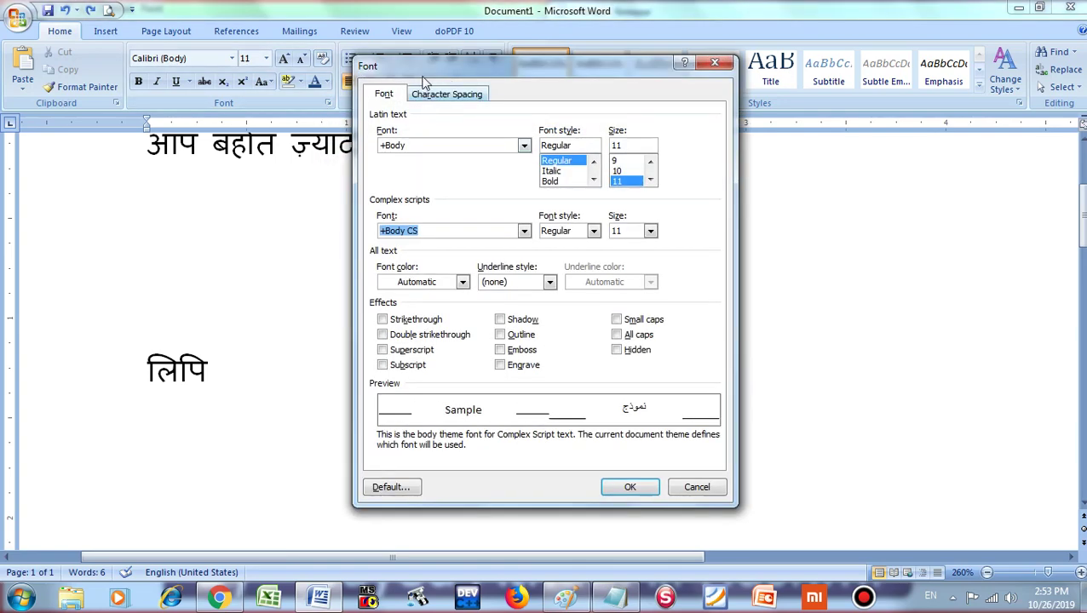
left_click(681, 493)
key("ctrl+d")
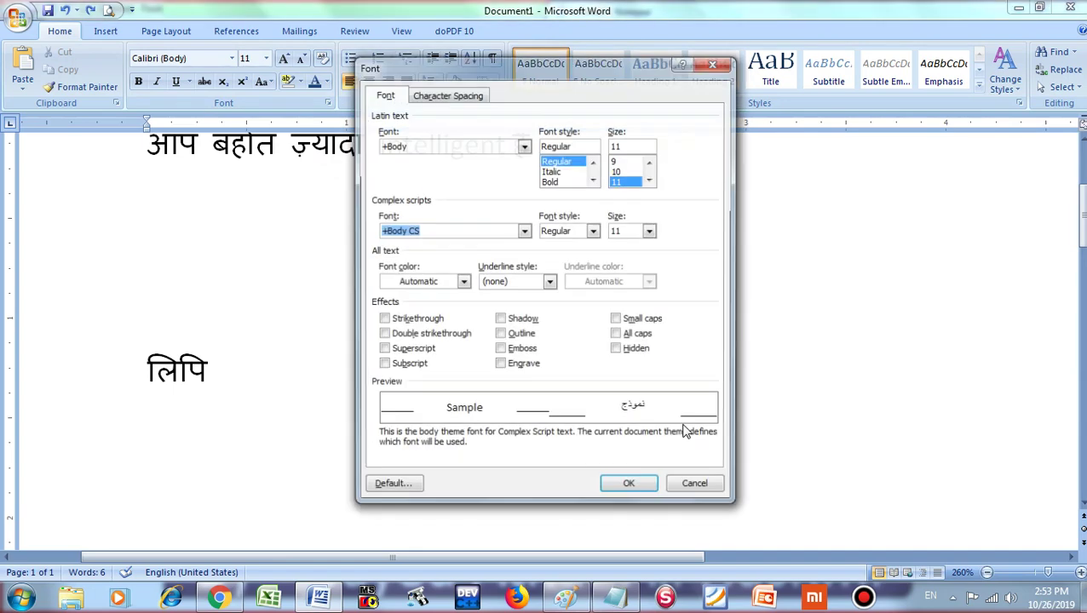
left_click(685, 487)
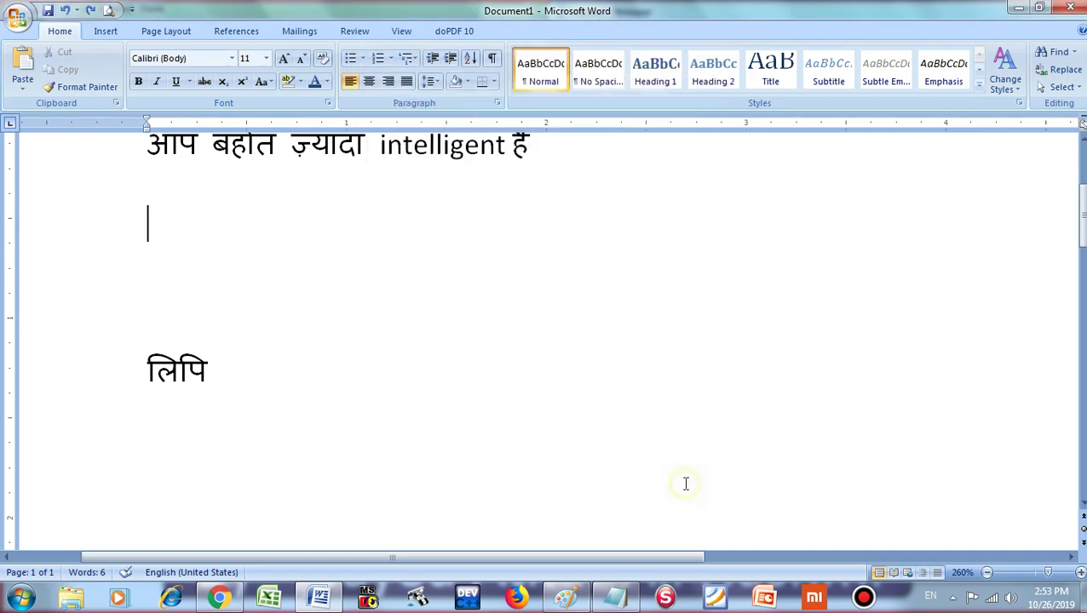
key("ctrl+d")
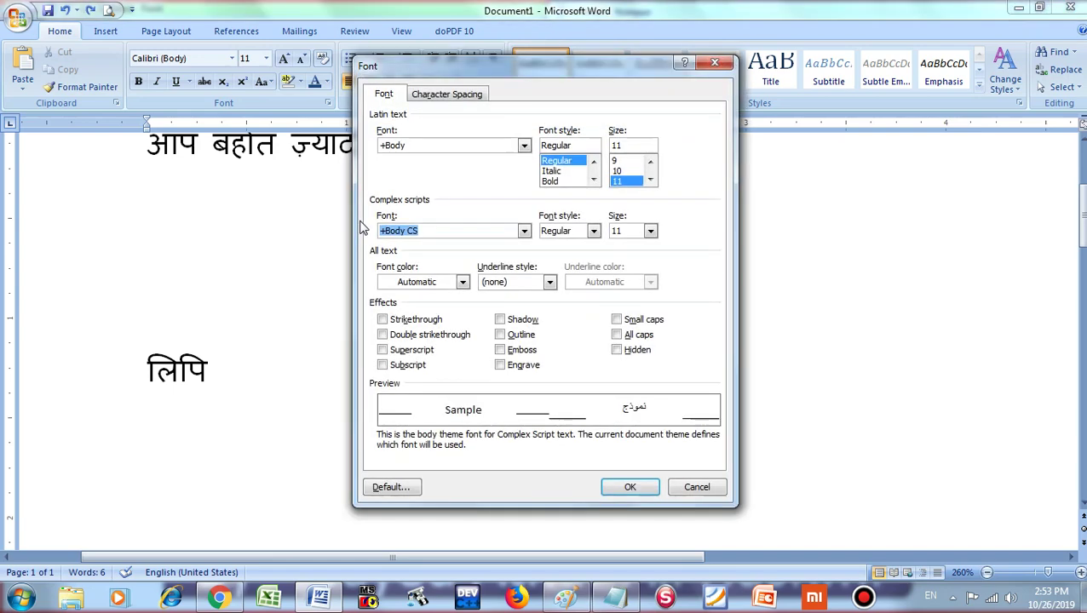
left_click(715, 68)
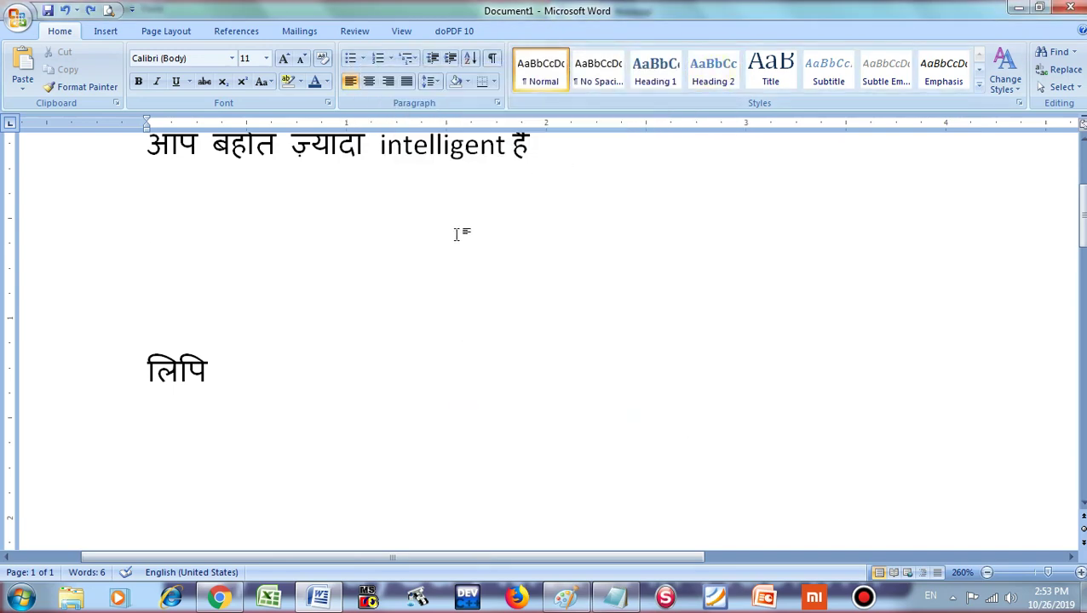
scroll(280, 309, "up", 3)
Step: Select आप and set its Latin font size to 18 in the Font dialog
left_click_drag(145, 394, 201, 388)
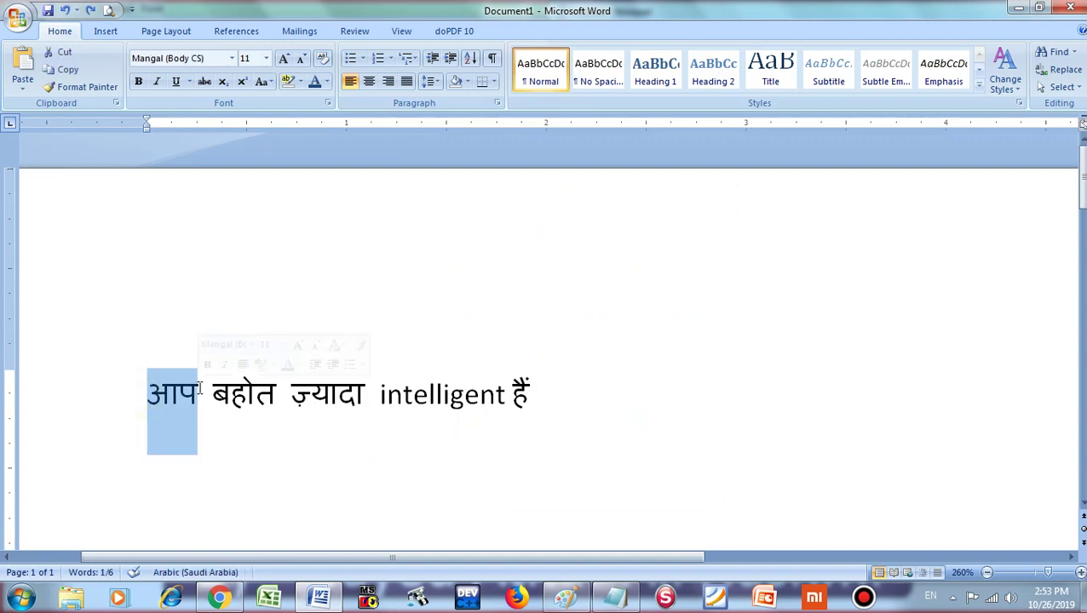
key("ctrl+d")
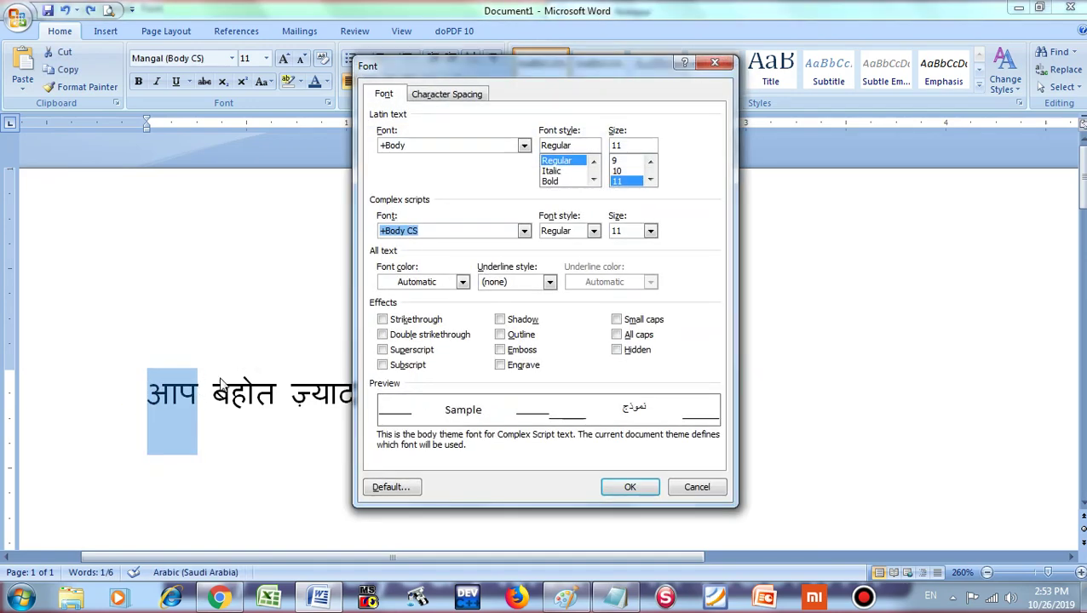
left_click(650, 180)
left_click(625, 181)
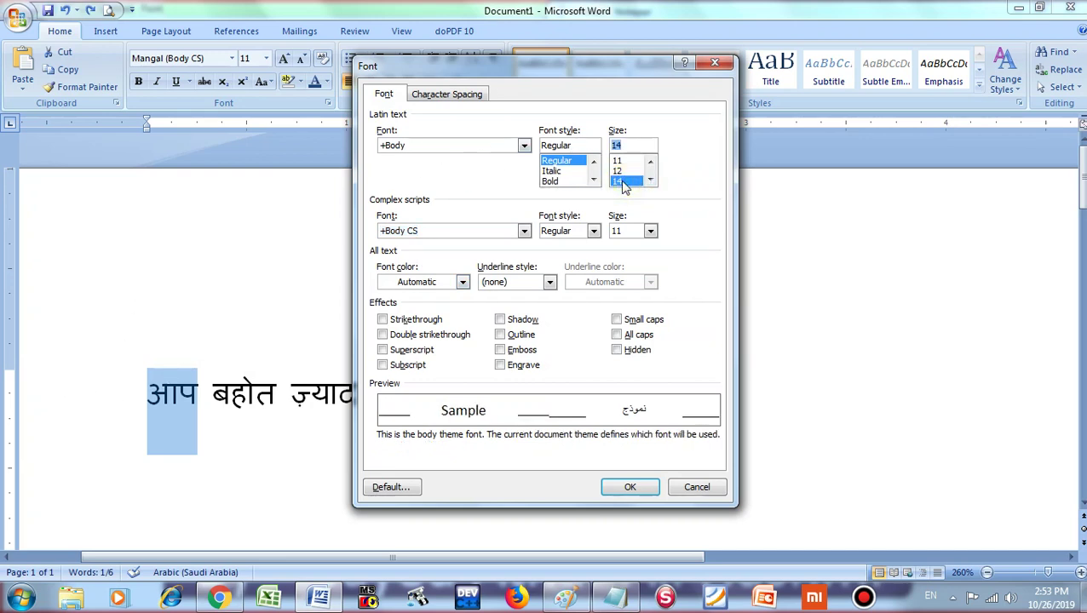
left_click(651, 180)
left_click(650, 181)
left_click(626, 182)
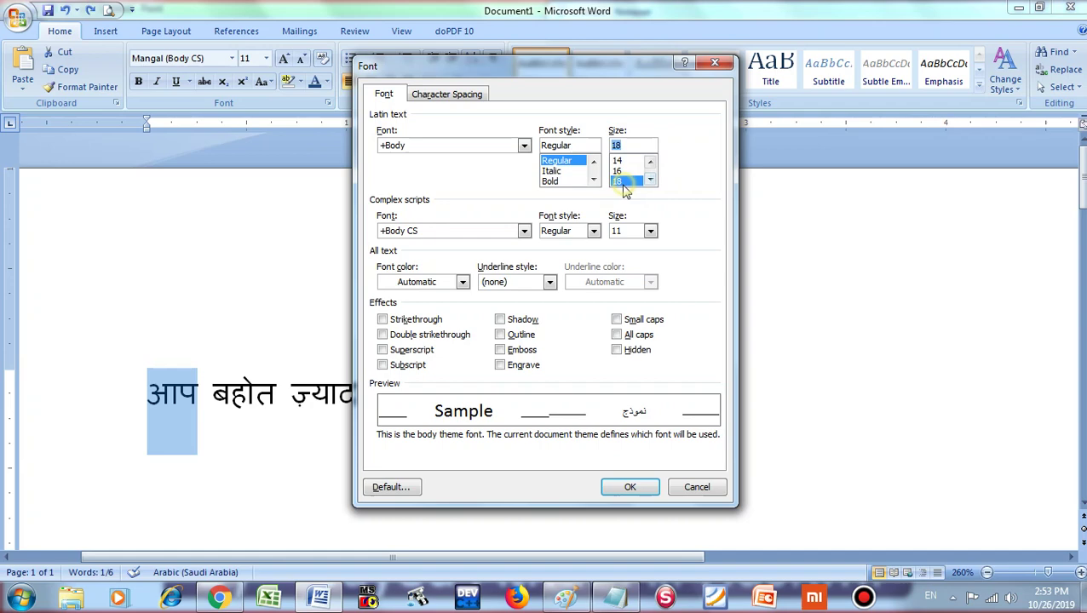
left_click(629, 489)
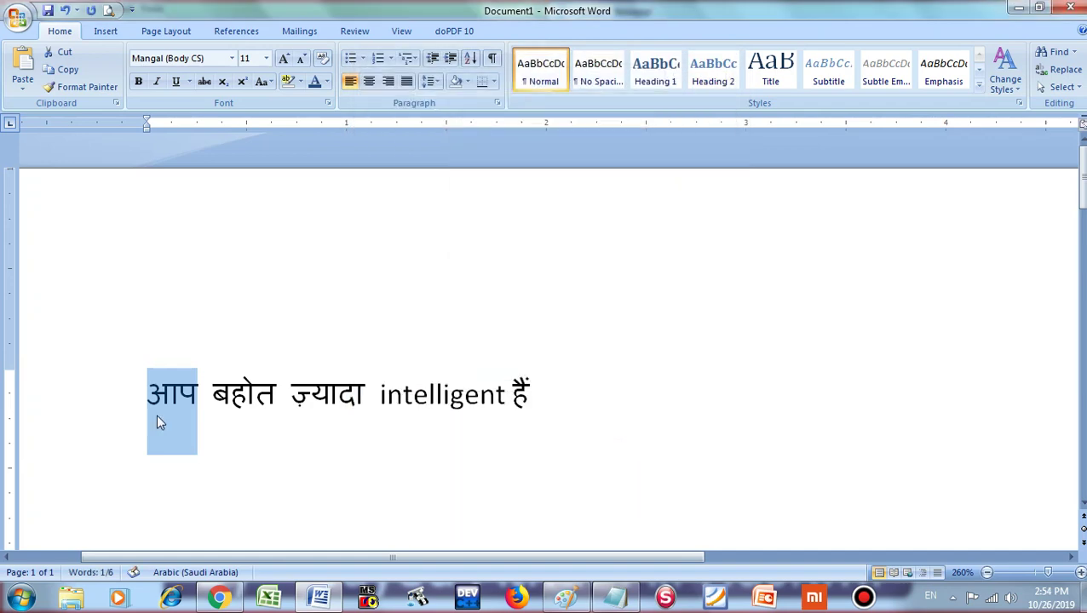
Step: Set आप to size 14 using the size list and the Font dialog
left_click(266, 58)
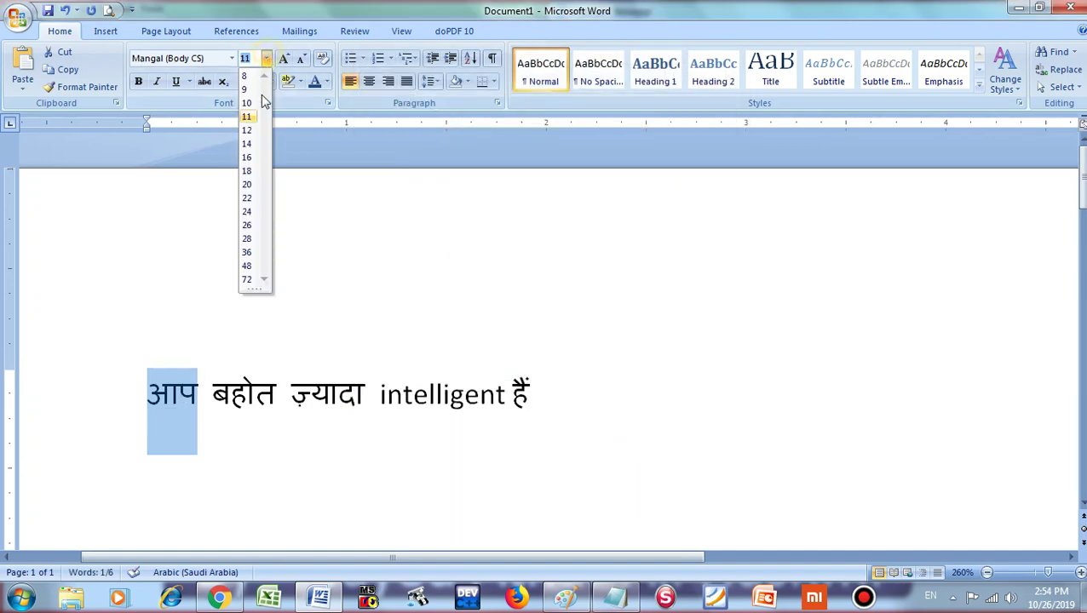
left_click(249, 146)
left_click(162, 426)
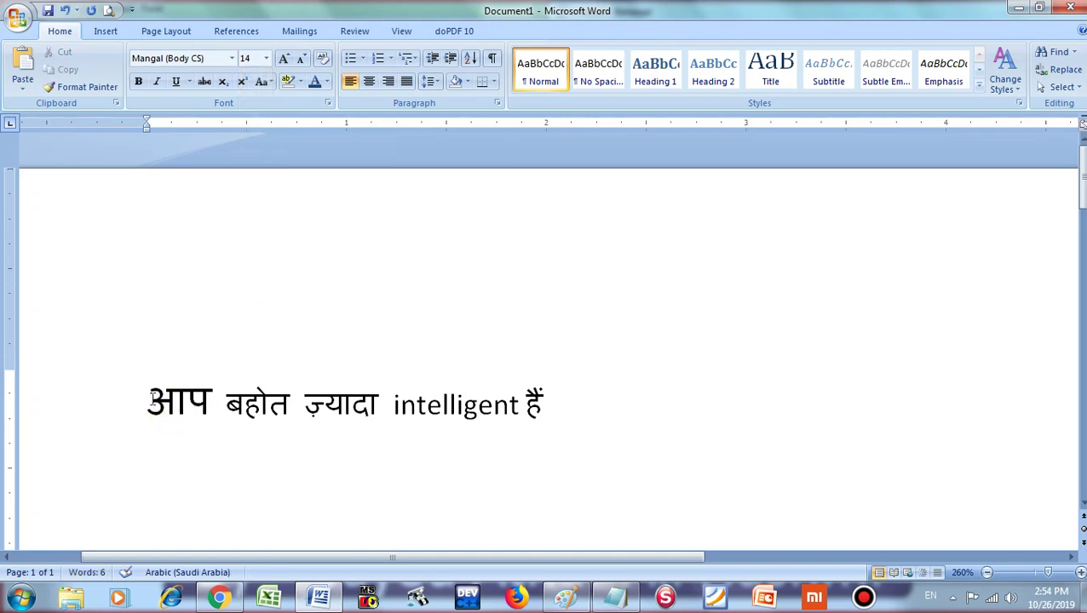
left_click_drag(150, 401, 207, 410)
key("ctrl+d")
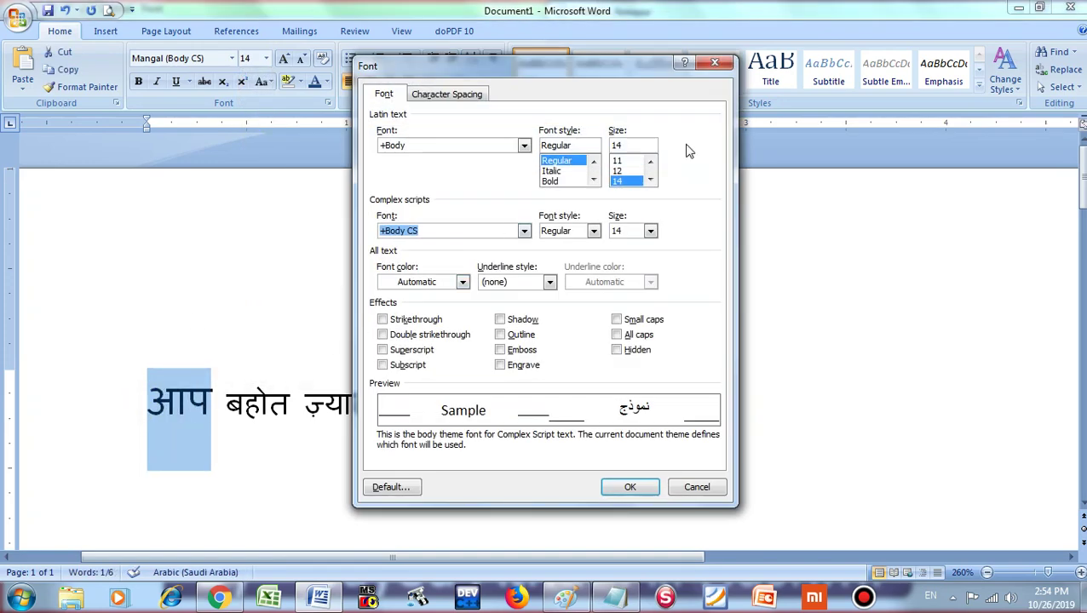
left_click(618, 170)
left_click(617, 182)
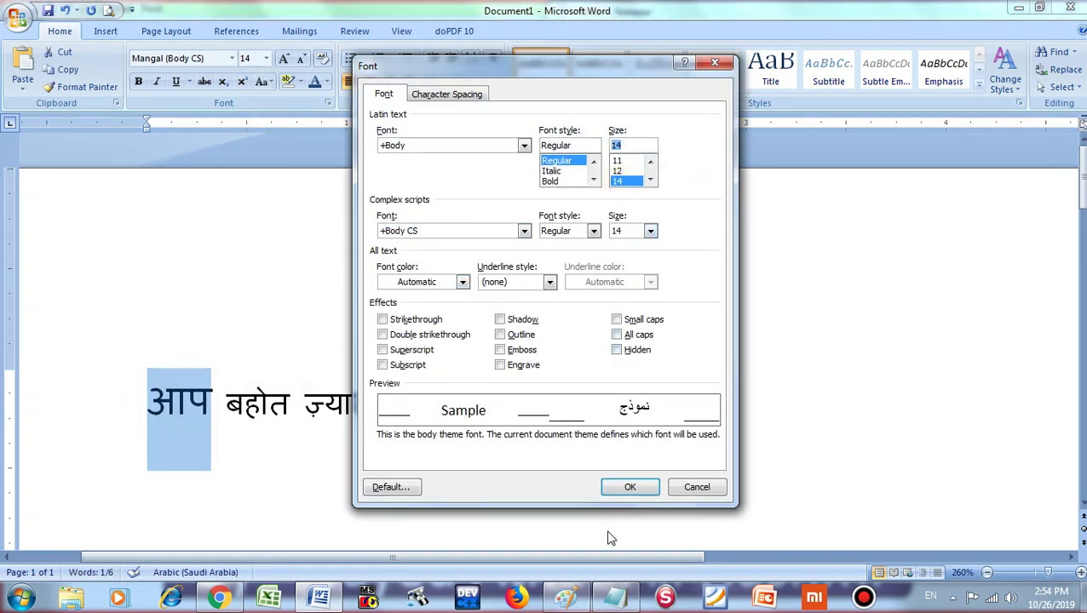
left_click(630, 487)
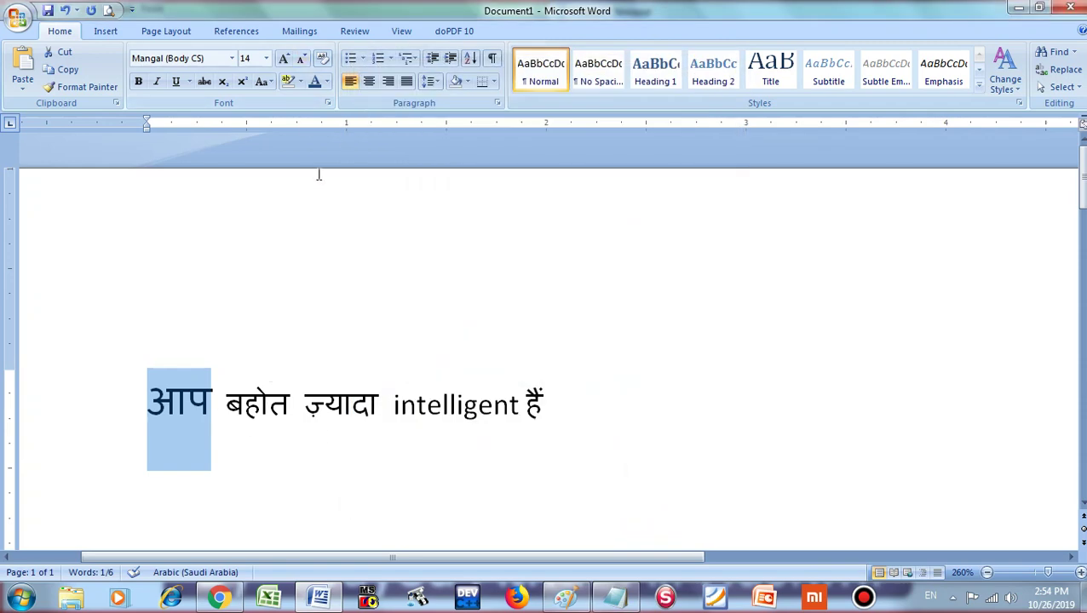
Step: Raise आप's Latin font size to 22 in the Font dialog
left_click(328, 103)
left_click(650, 180)
left_click(650, 180)
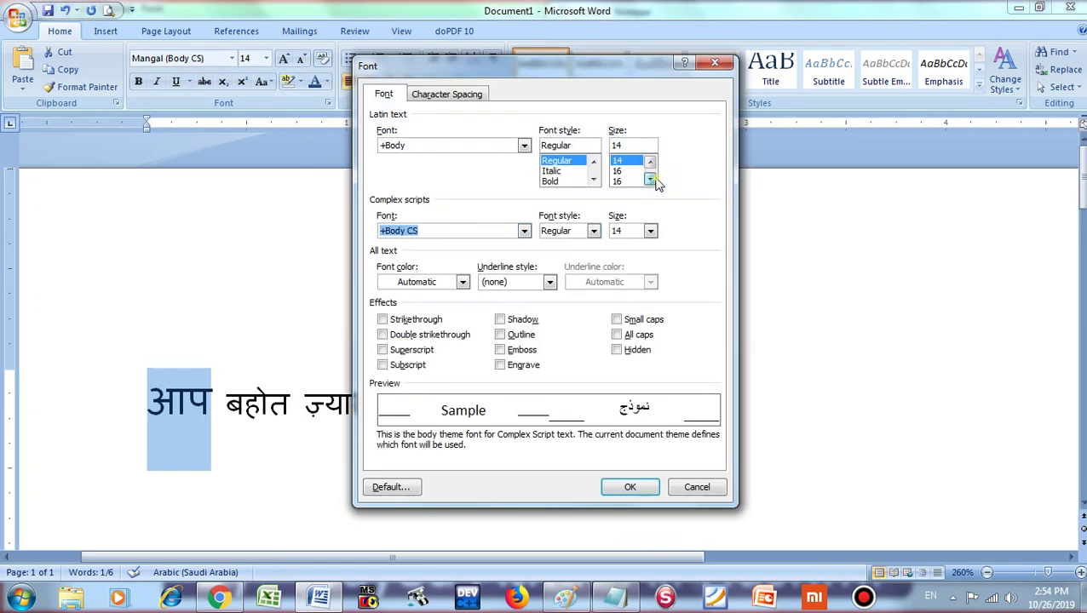
left_click(649, 179)
left_click(649, 179)
left_click(623, 183)
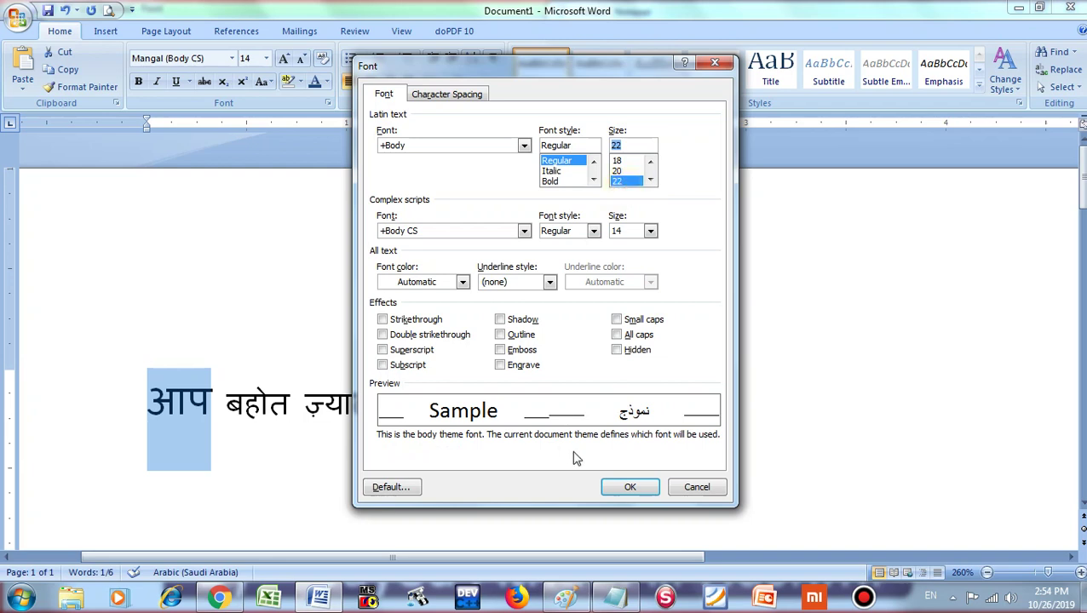
left_click(628, 490)
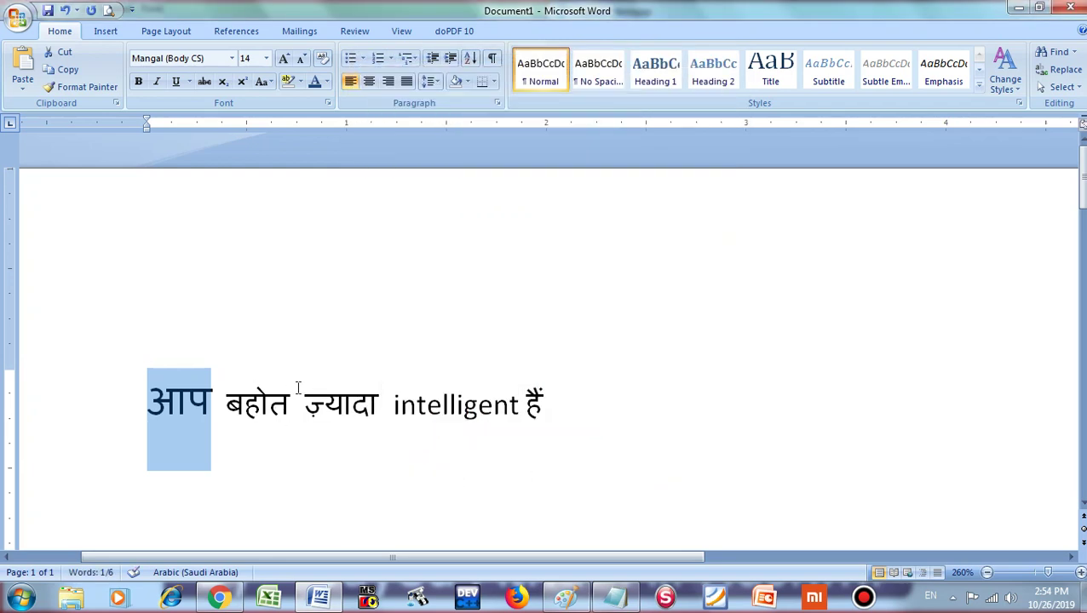
left_click(400, 407)
left_click(211, 402)
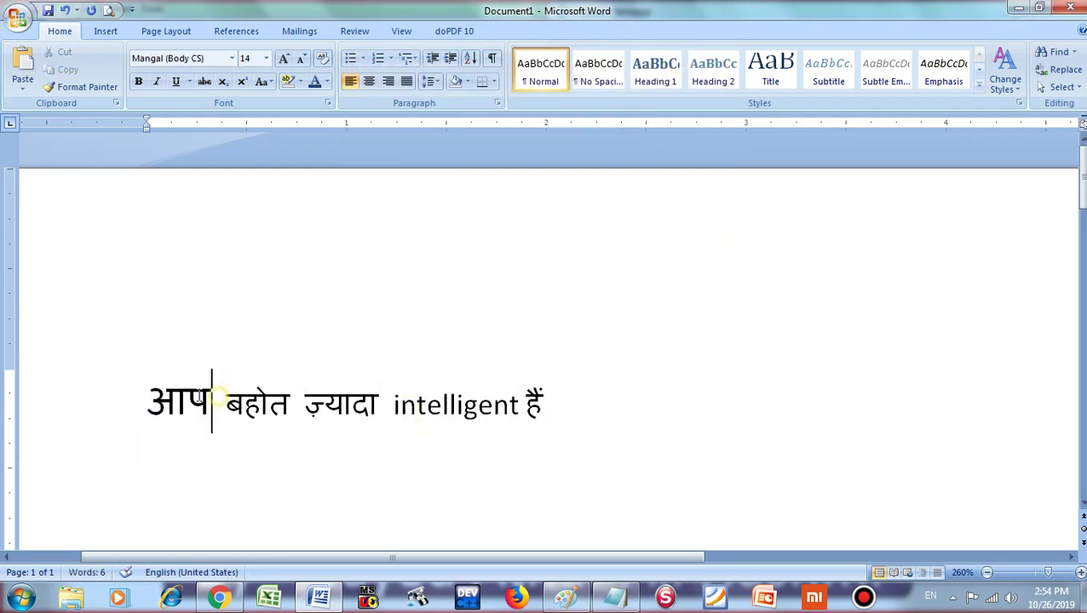
left_click(171, 387)
left_click(147, 390)
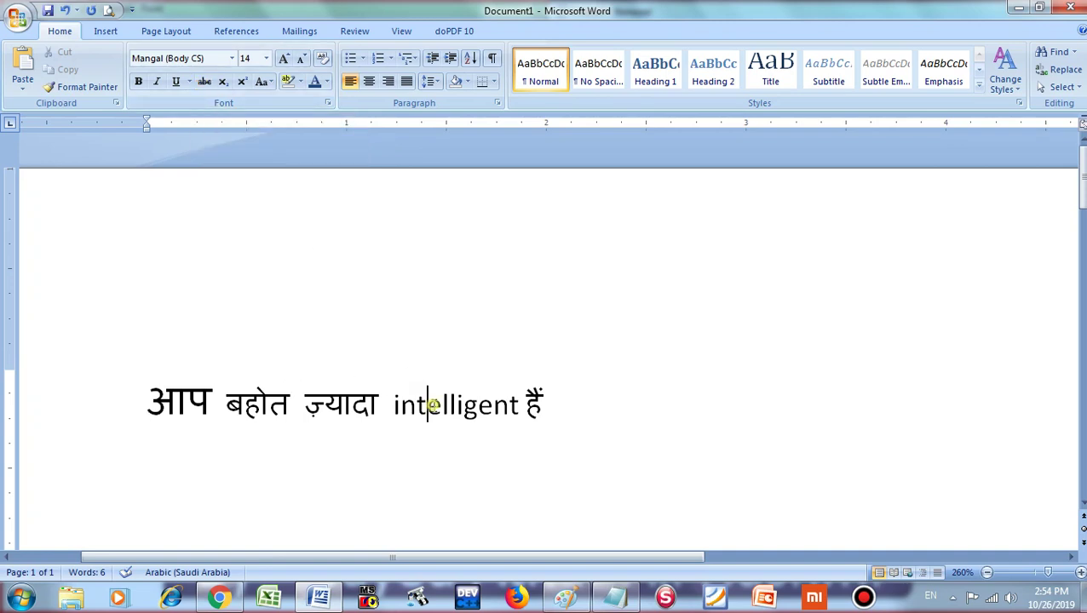
Step: Apply Strikethrough to the word 'intelligent' in the sentence
double_click(430, 406)
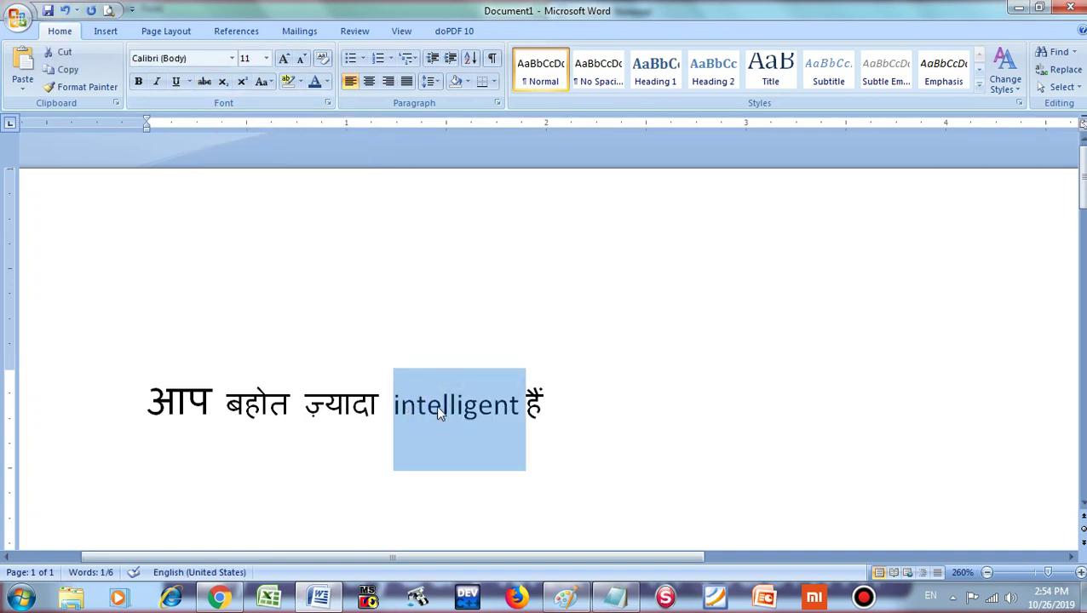
left_click(205, 82)
left_click(345, 406)
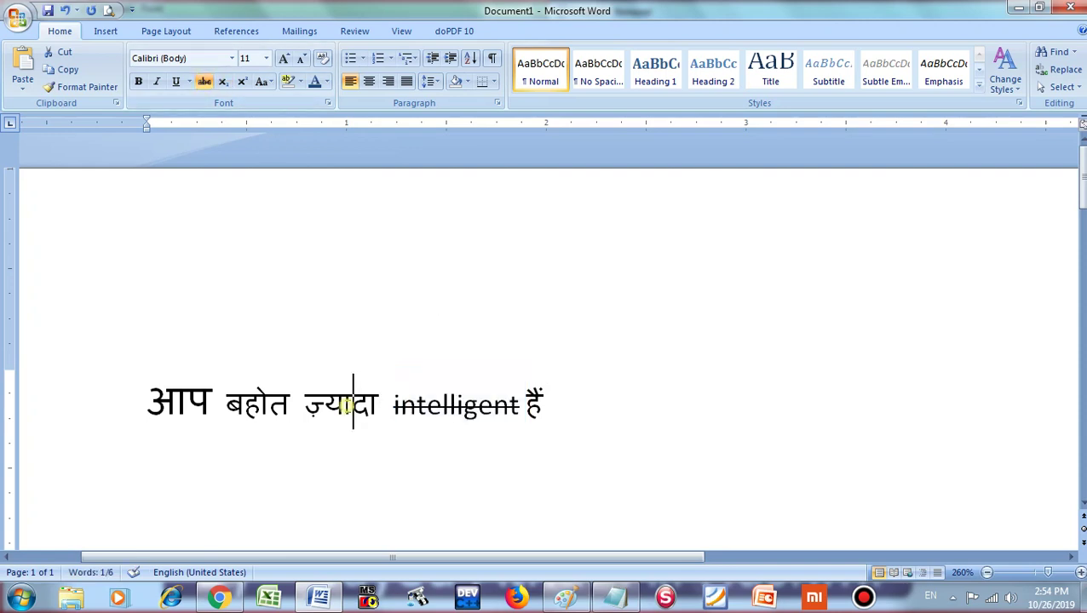
double_click(348, 406)
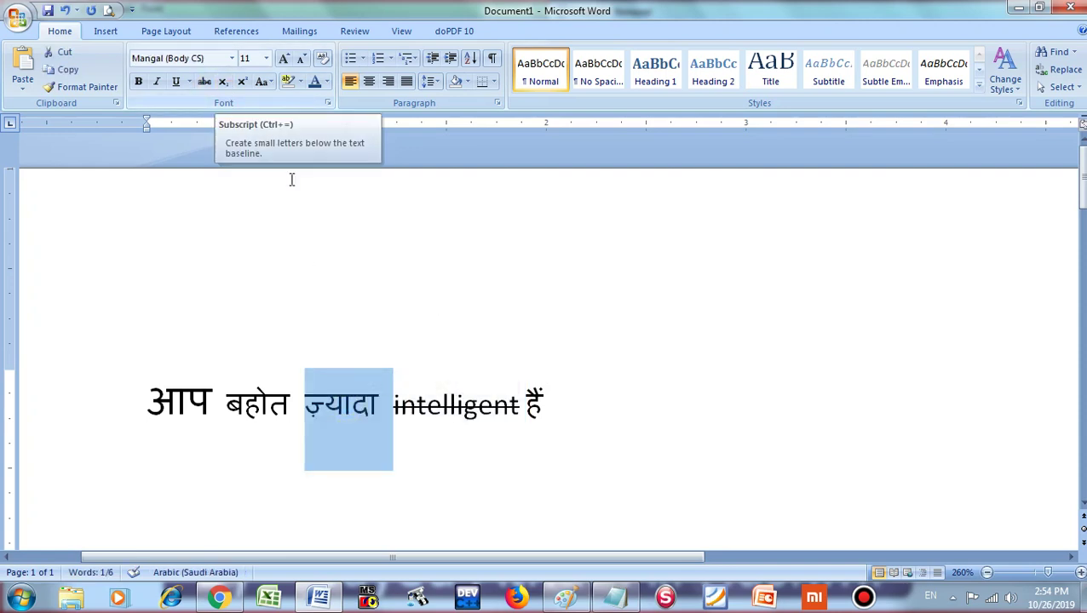
left_click(558, 405)
Step: On a new line below the sentence, type X2+ y2 and superscript both 2s
key("Return")
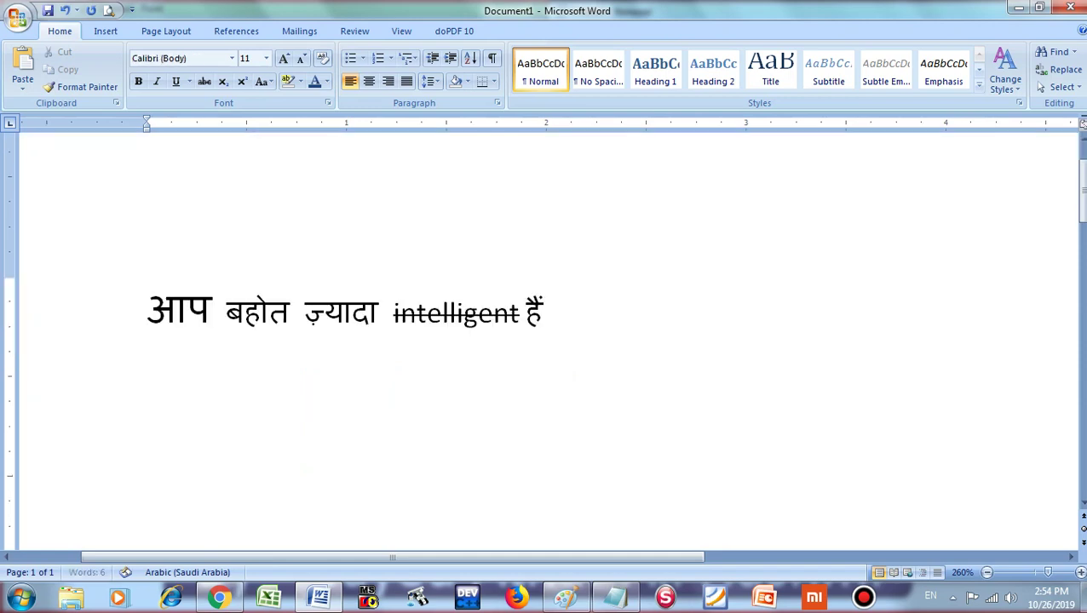
type("X2")
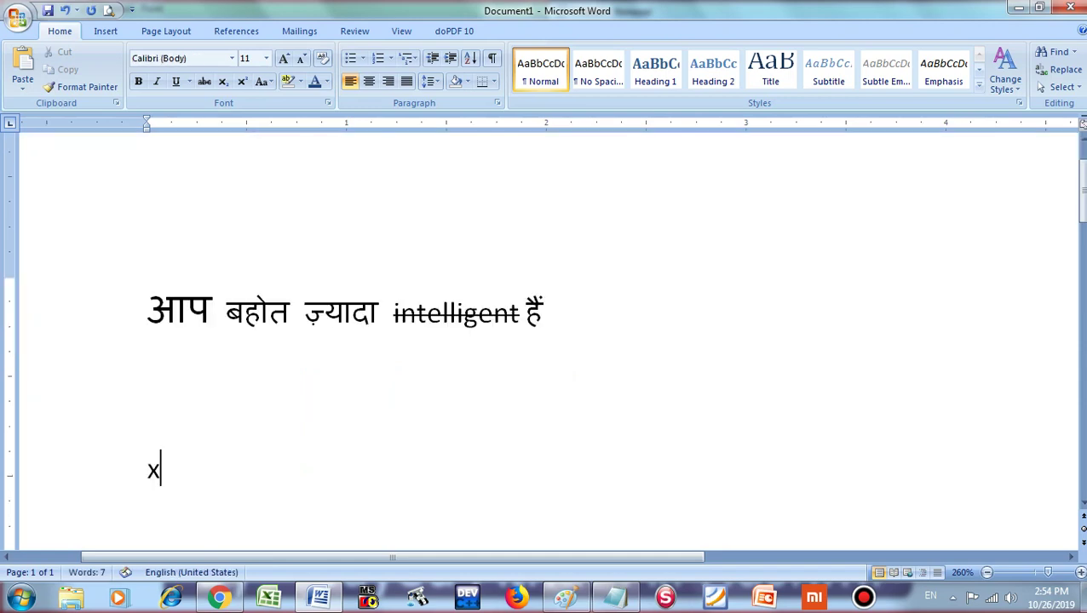
type("+")
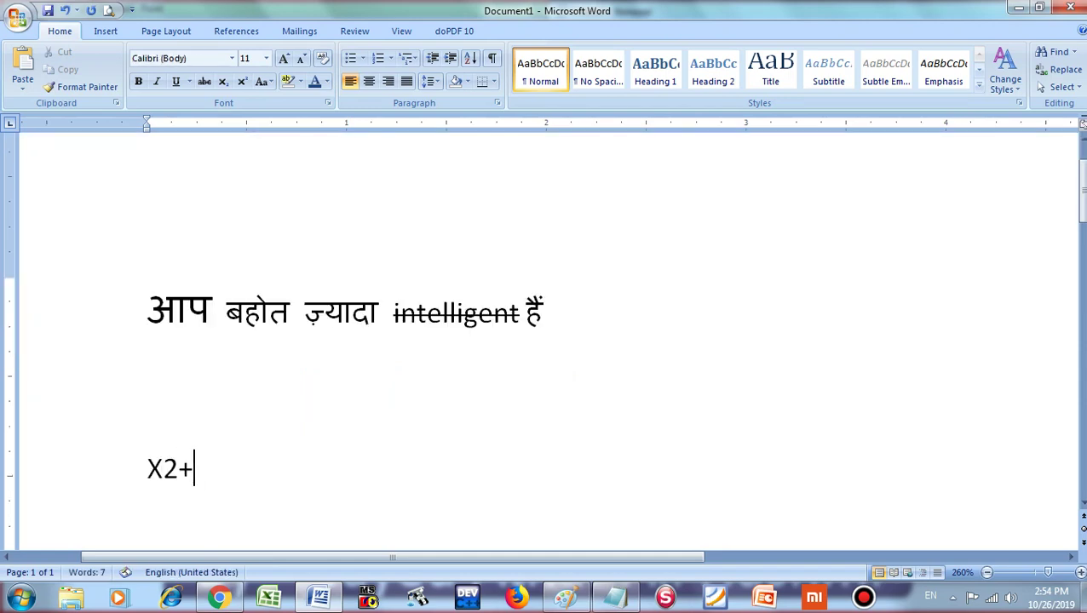
type(" y2")
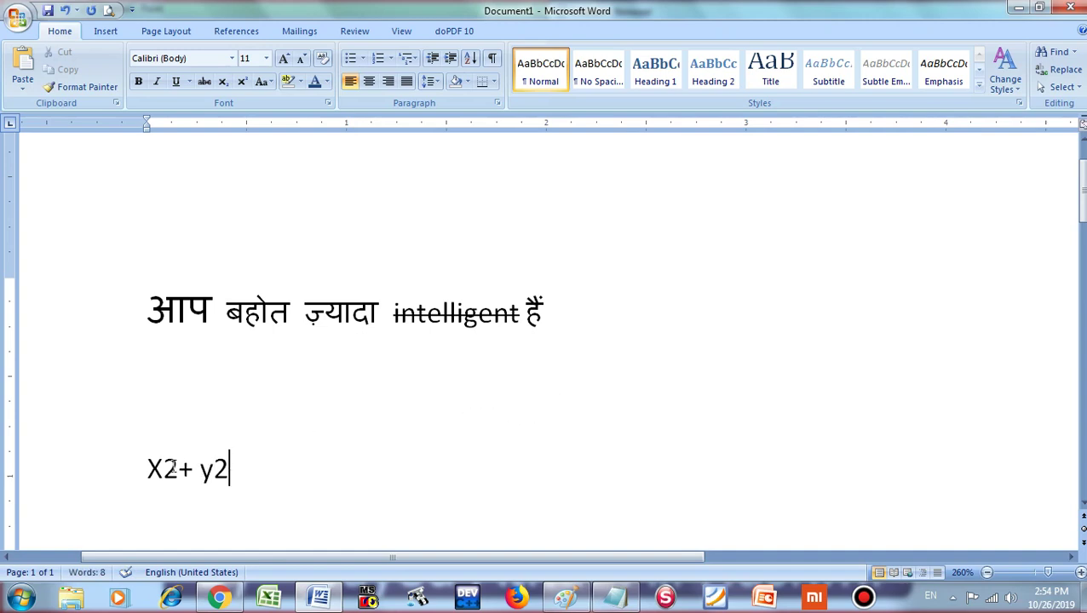
left_click_drag(164, 466, 179, 468)
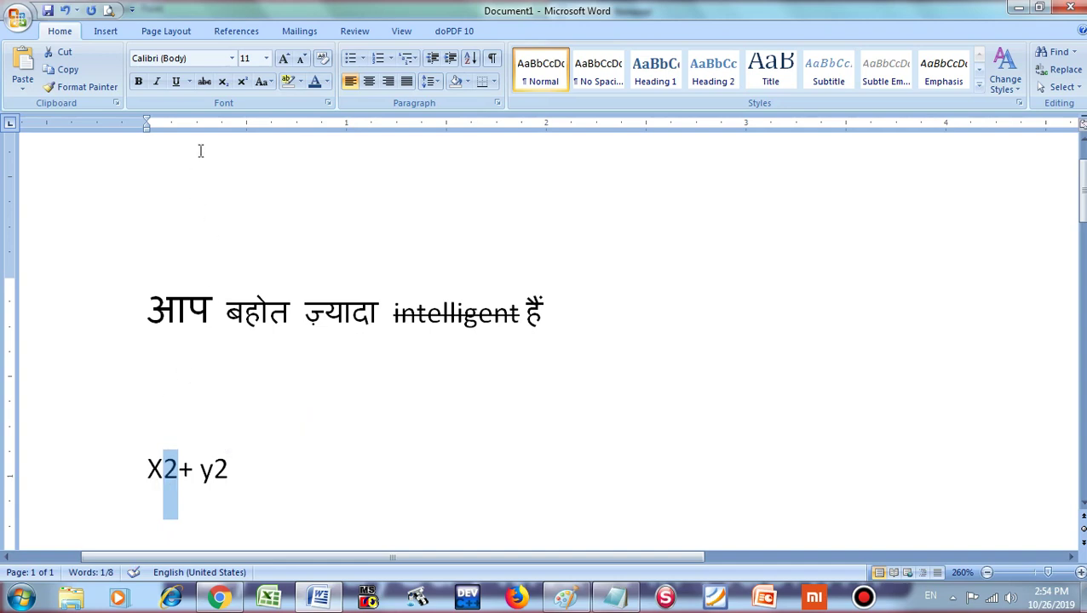
left_click(241, 84)
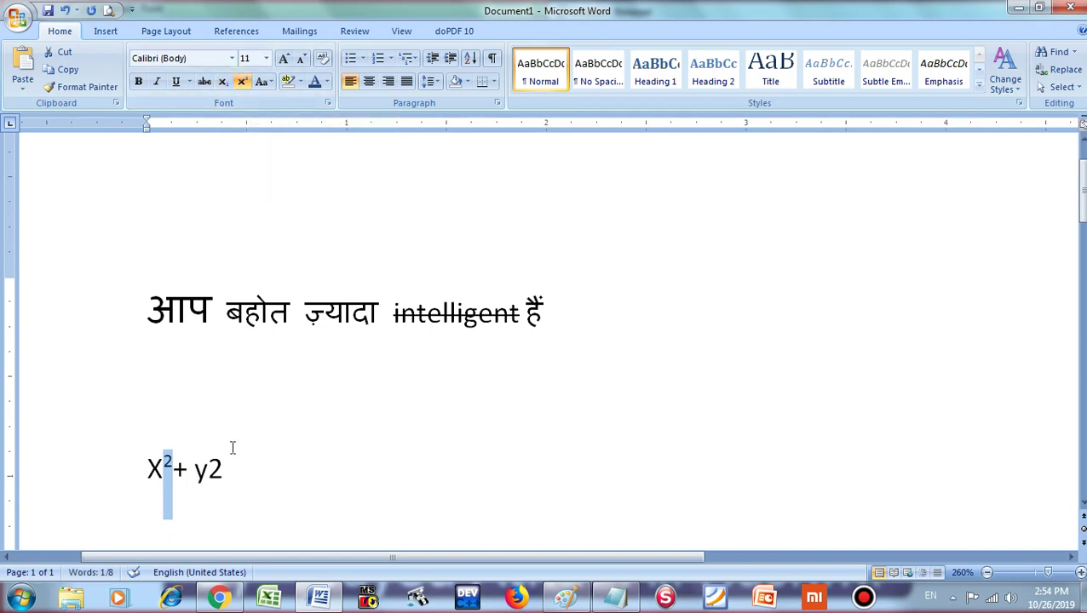
left_click_drag(222, 468, 208, 468)
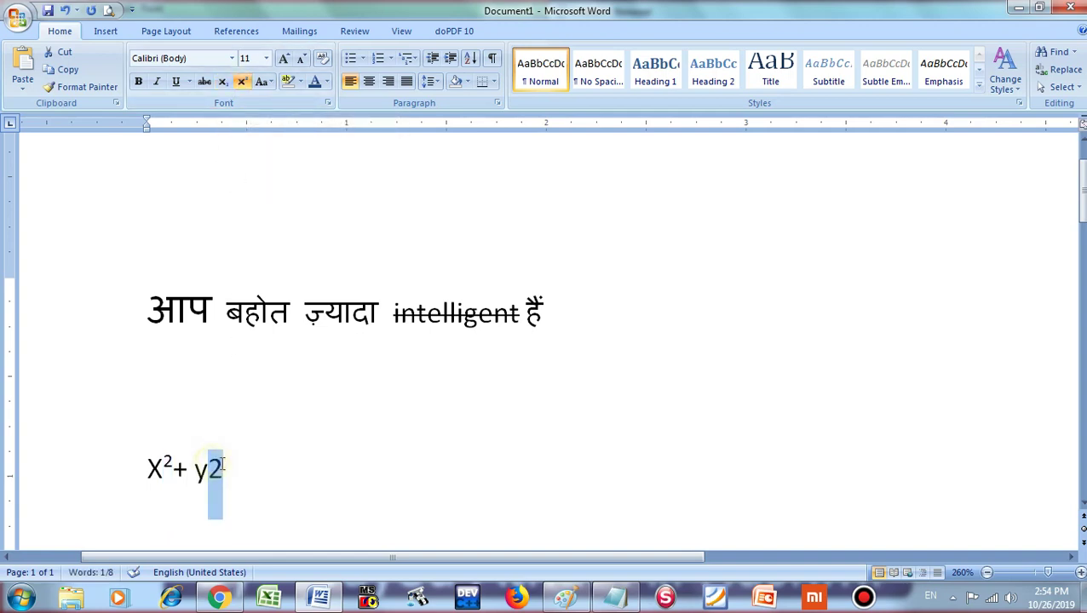
left_click(240, 83)
left_click(231, 467)
Step: Start a new page, type H20 with the 2 as subscript, then scroll back up
key("ctrl+Return")
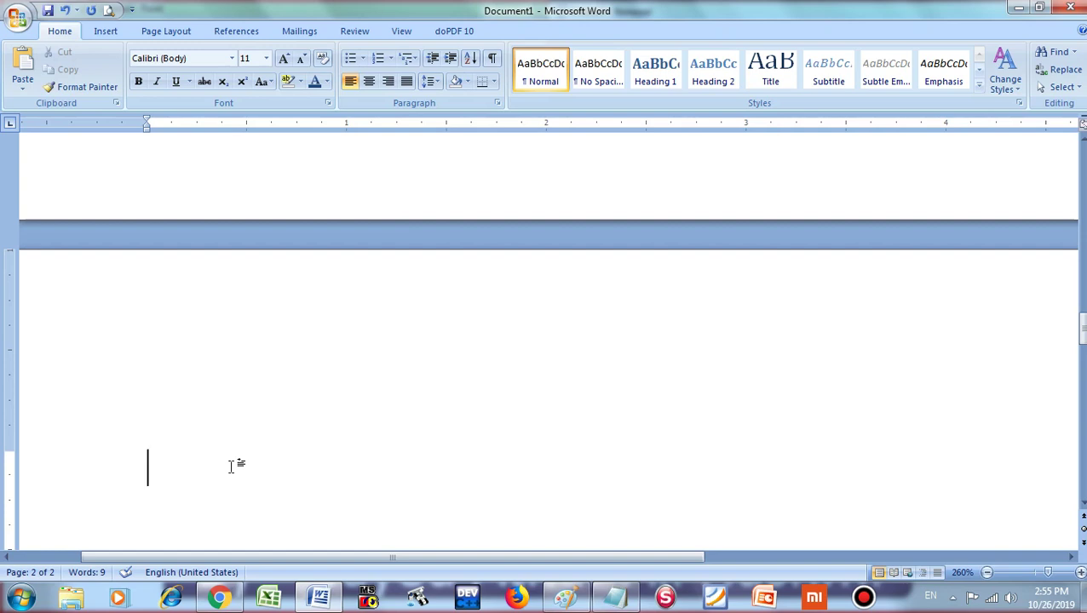
type("H20")
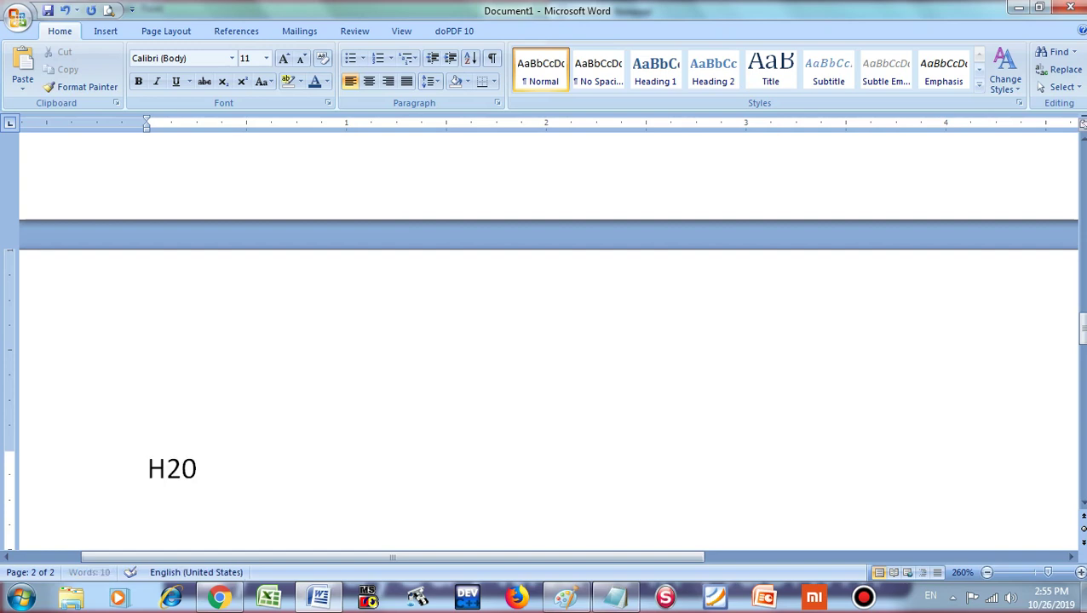
left_click_drag(184, 473, 172, 477)
left_click(224, 83)
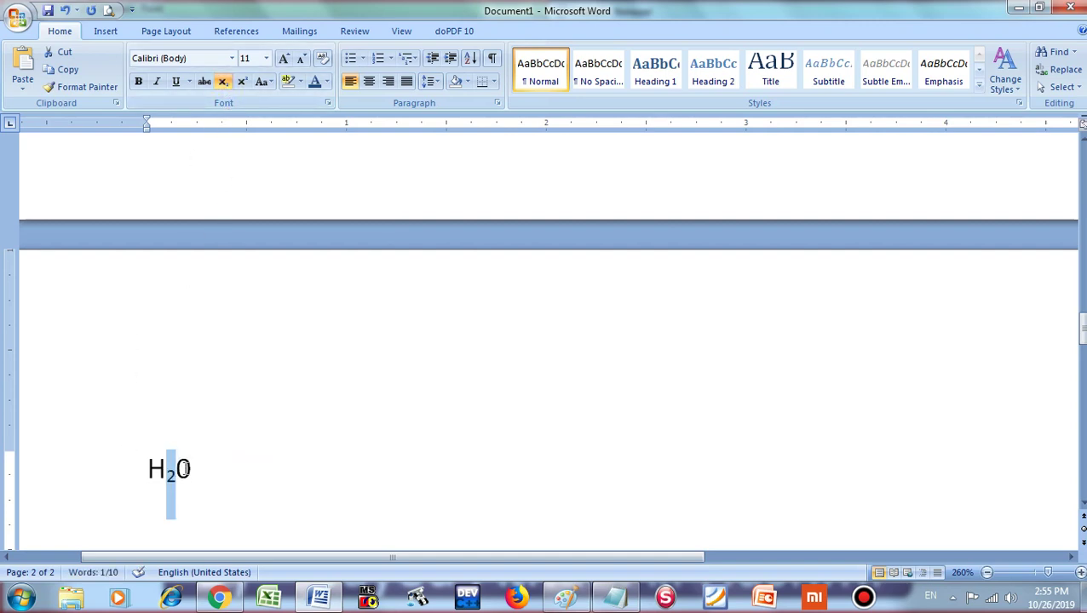
scroll(179, 469, "up", 5)
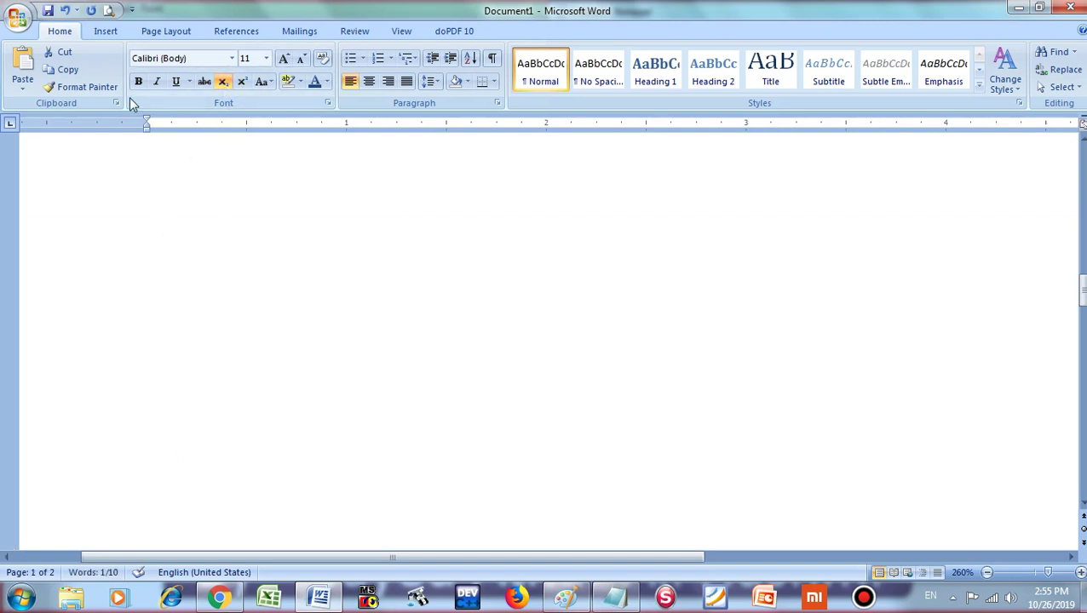
scroll(235, 174, "up", 6)
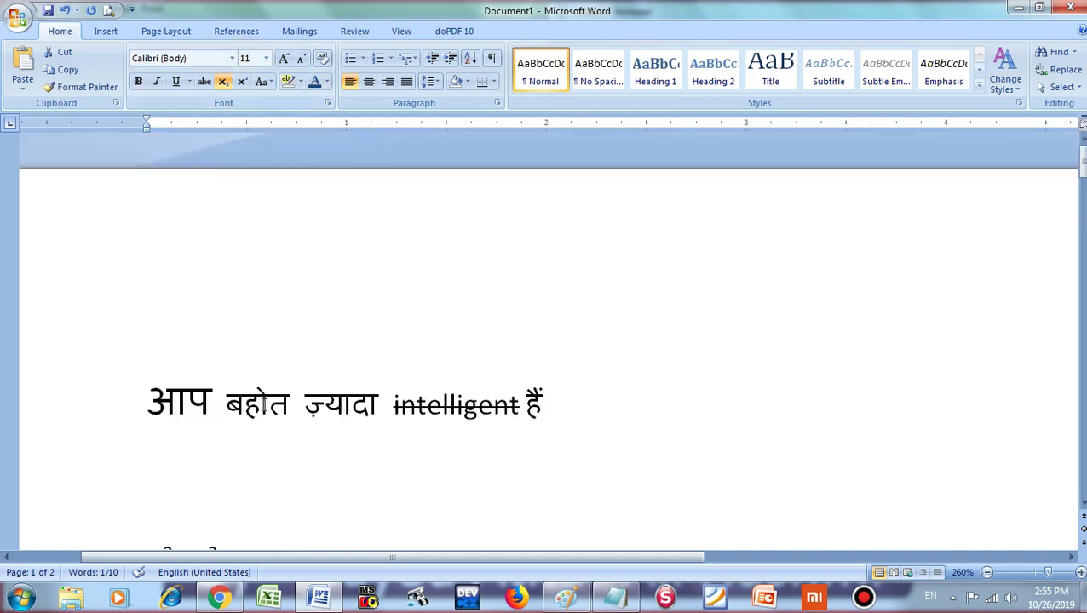
Step: Highlight the word बहोत in yellow
double_click(275, 396)
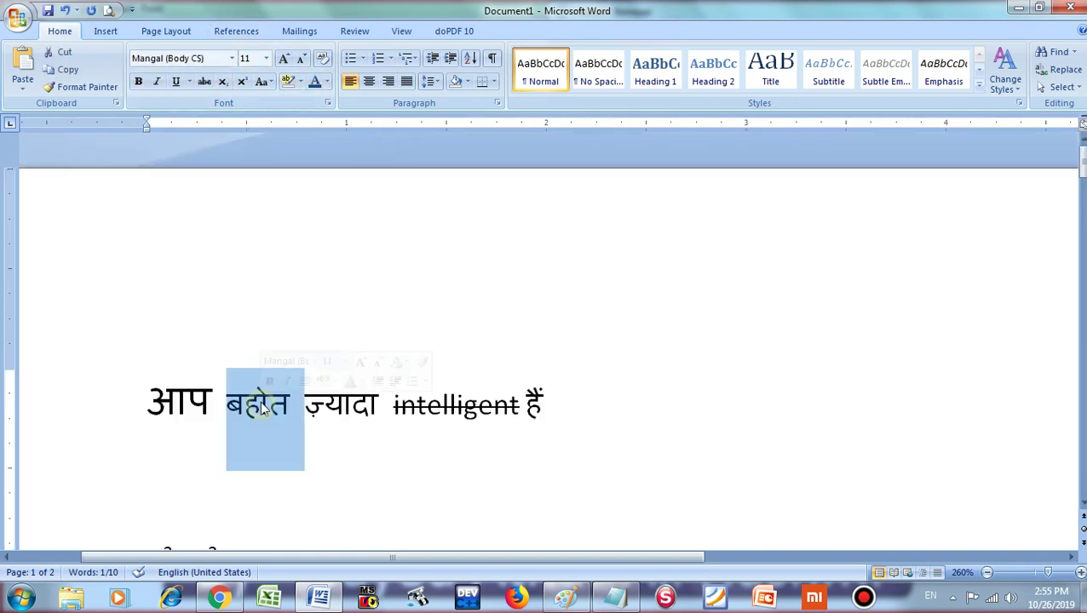
left_click(299, 85)
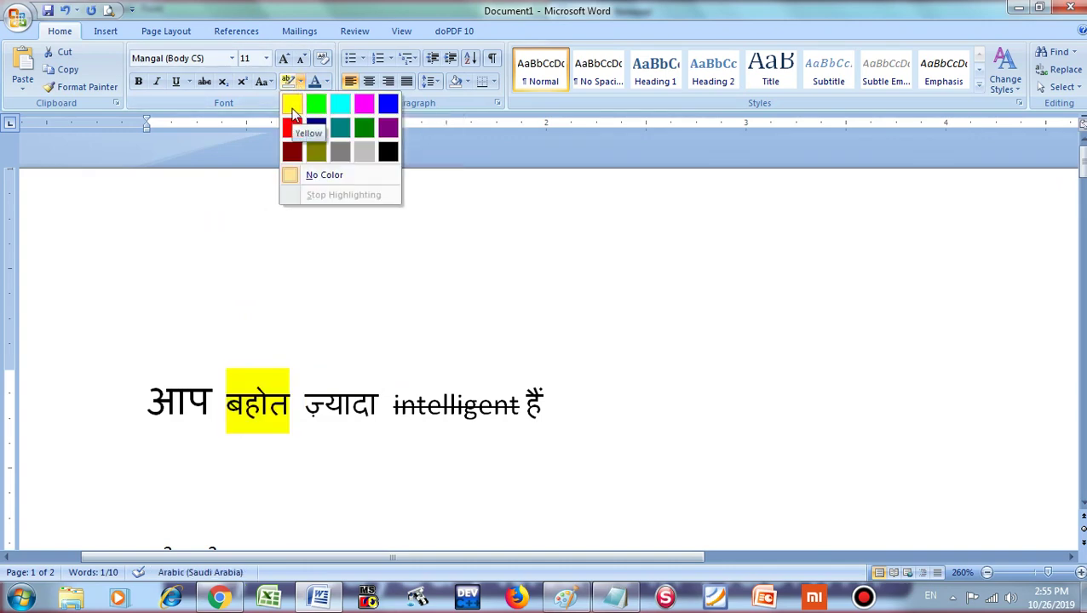
left_click(291, 105)
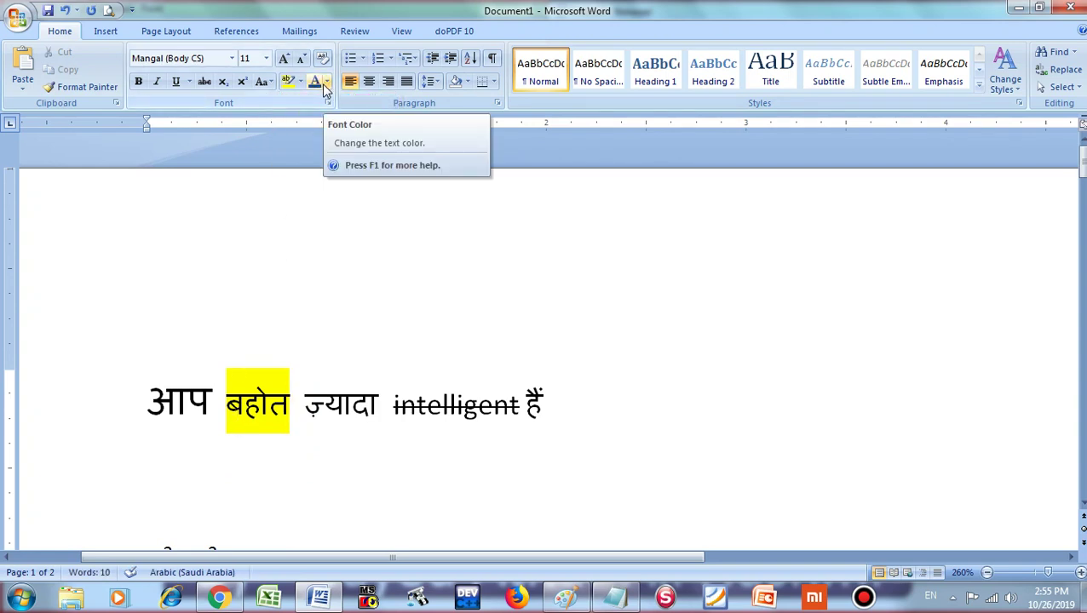
Step: Colour the text of बहोत light green and select the whole sentence line
double_click(258, 407)
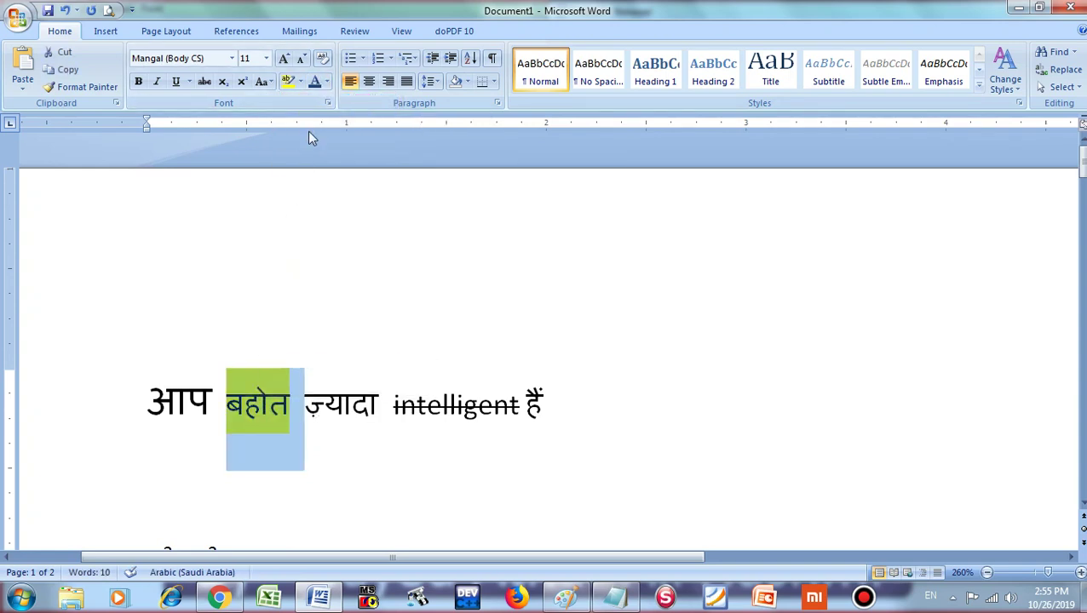
left_click(326, 82)
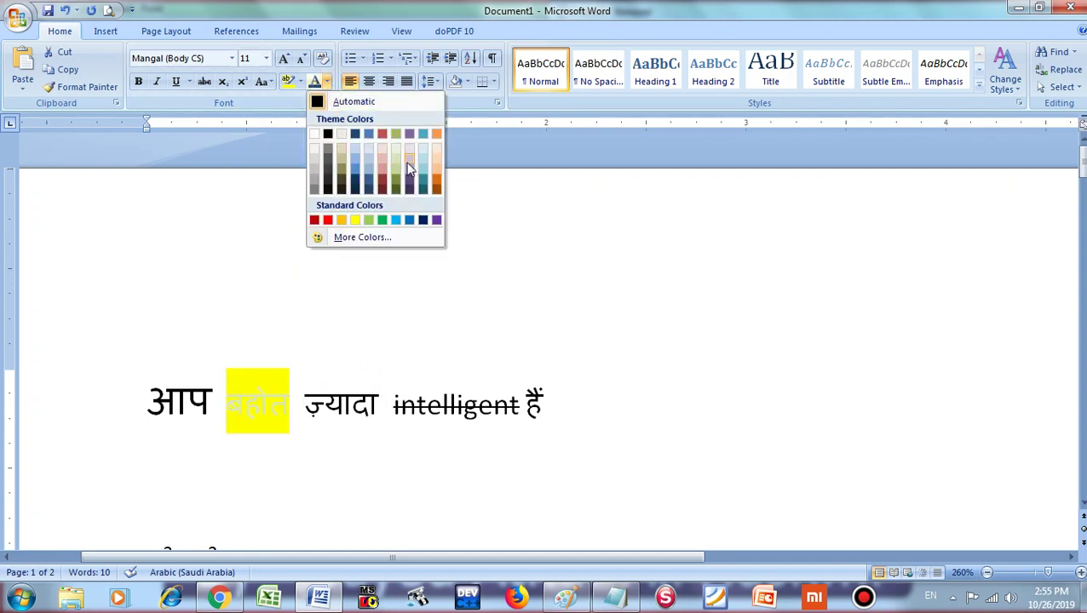
left_click(368, 220)
left_click(351, 416)
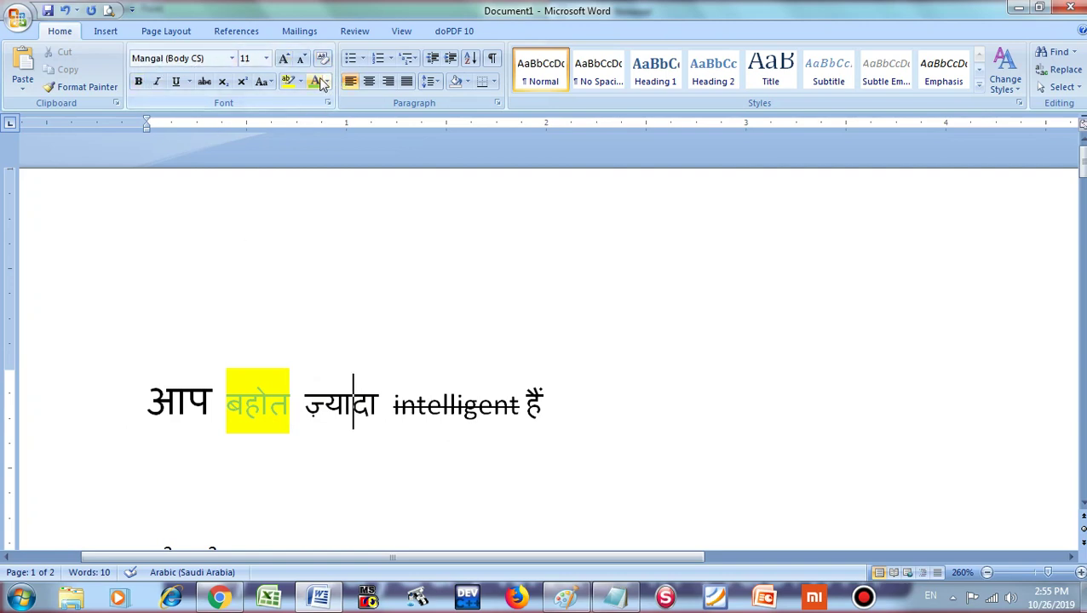
left_click(75, 402)
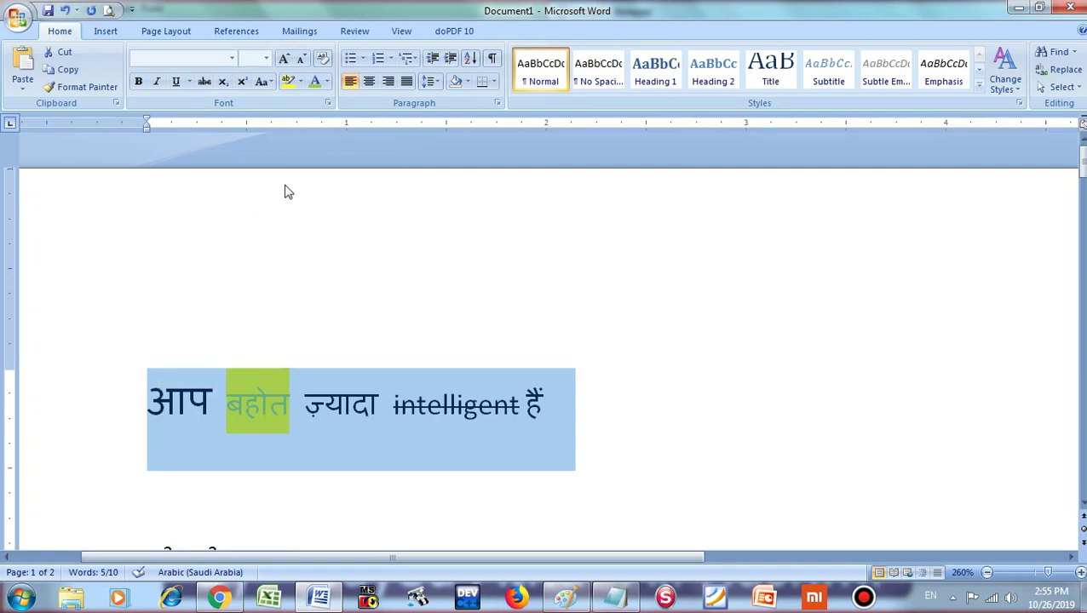
Step: Clear the sentence's formatting and set बहोत's highlight to No Color
left_click(323, 60)
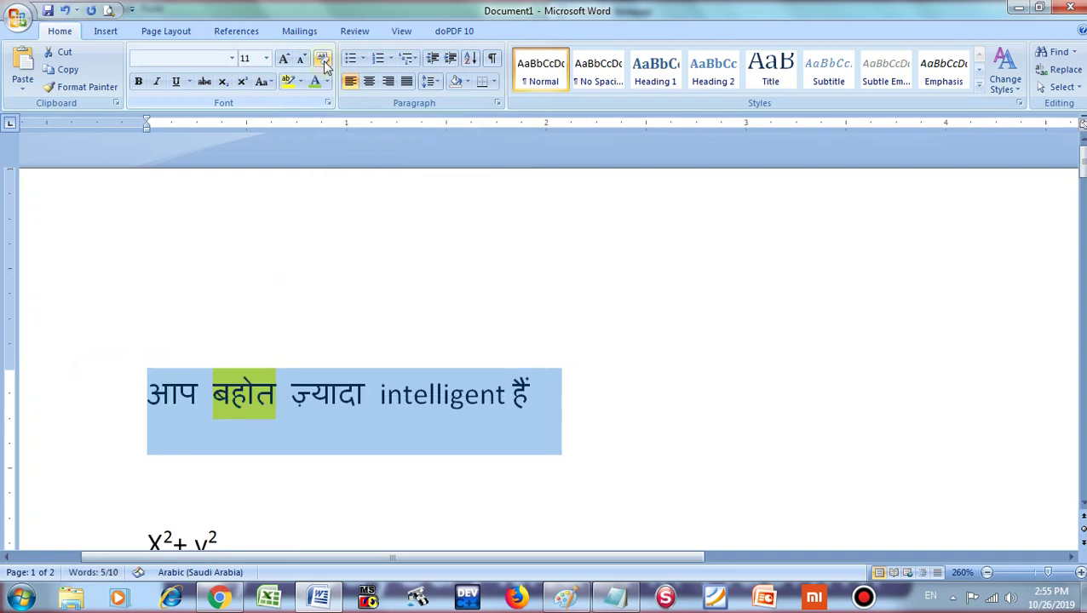
left_click(311, 364)
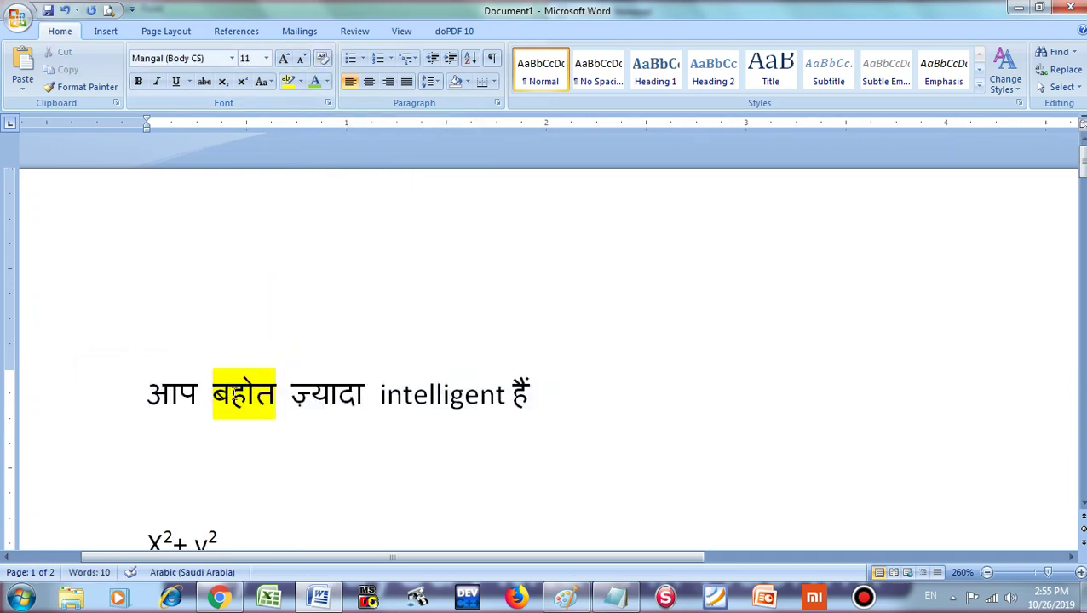
double_click(231, 394)
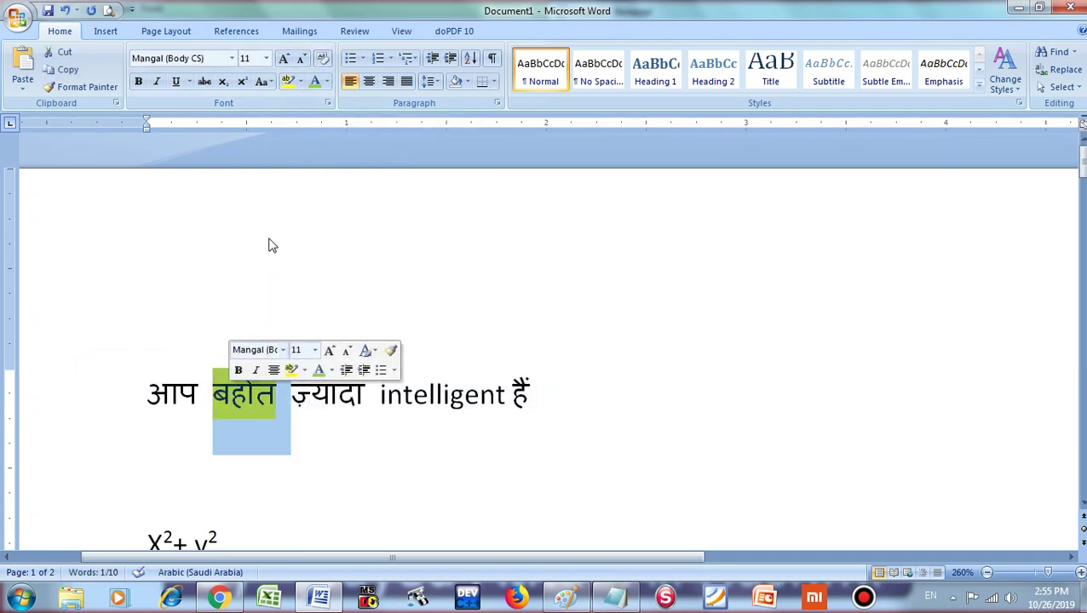
left_click(301, 82)
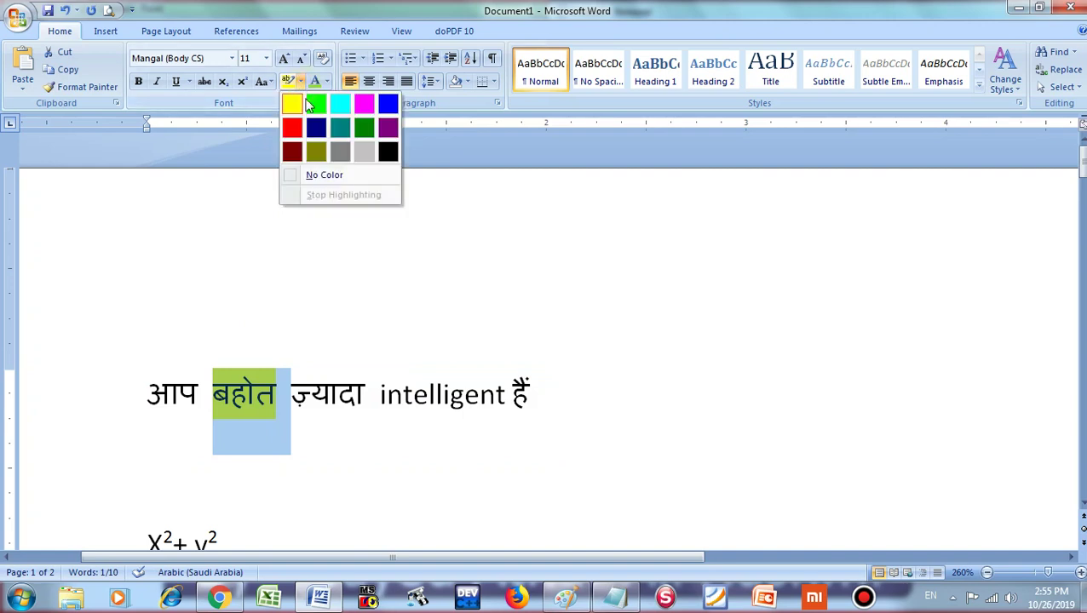
left_click(299, 172)
left_click(298, 341)
left_click(57, 418)
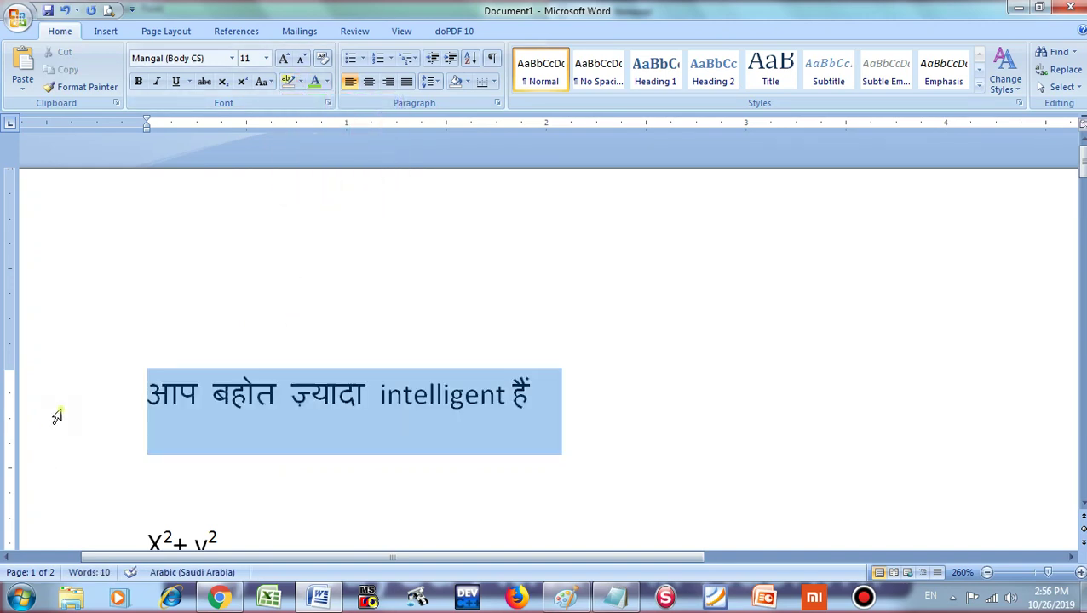